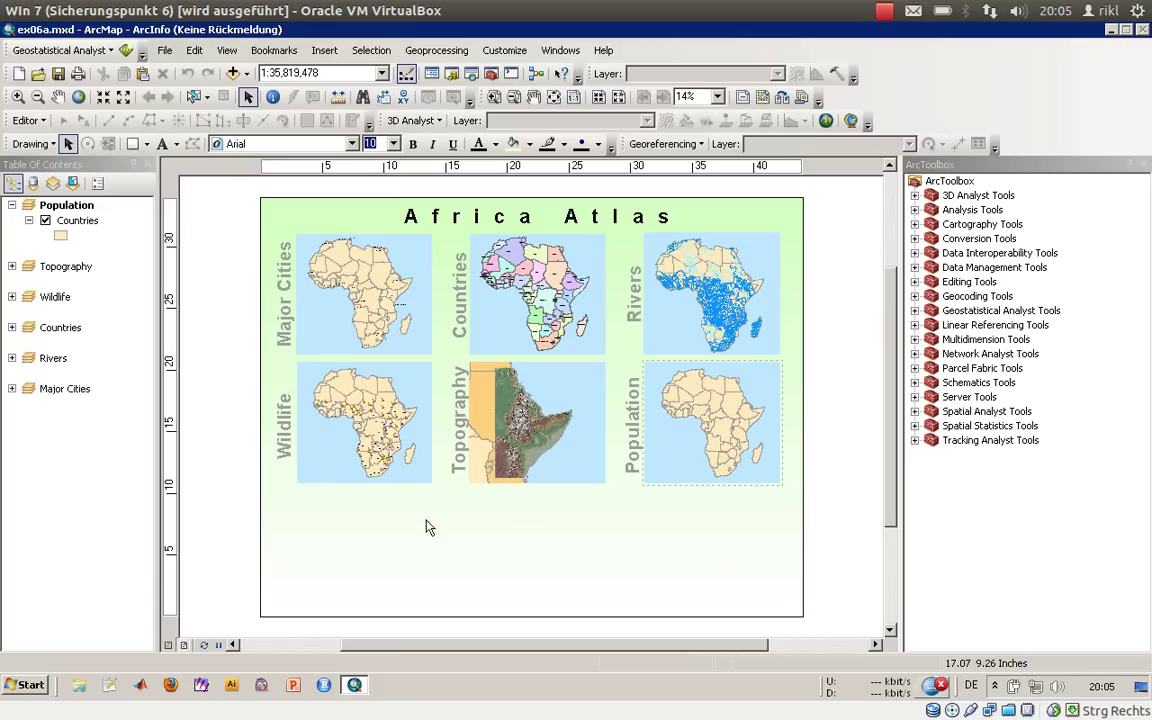
# Switch from the Africa Atlas page layout to Data View of the Population frame's Countries map.
pyautogui.click(169, 645)
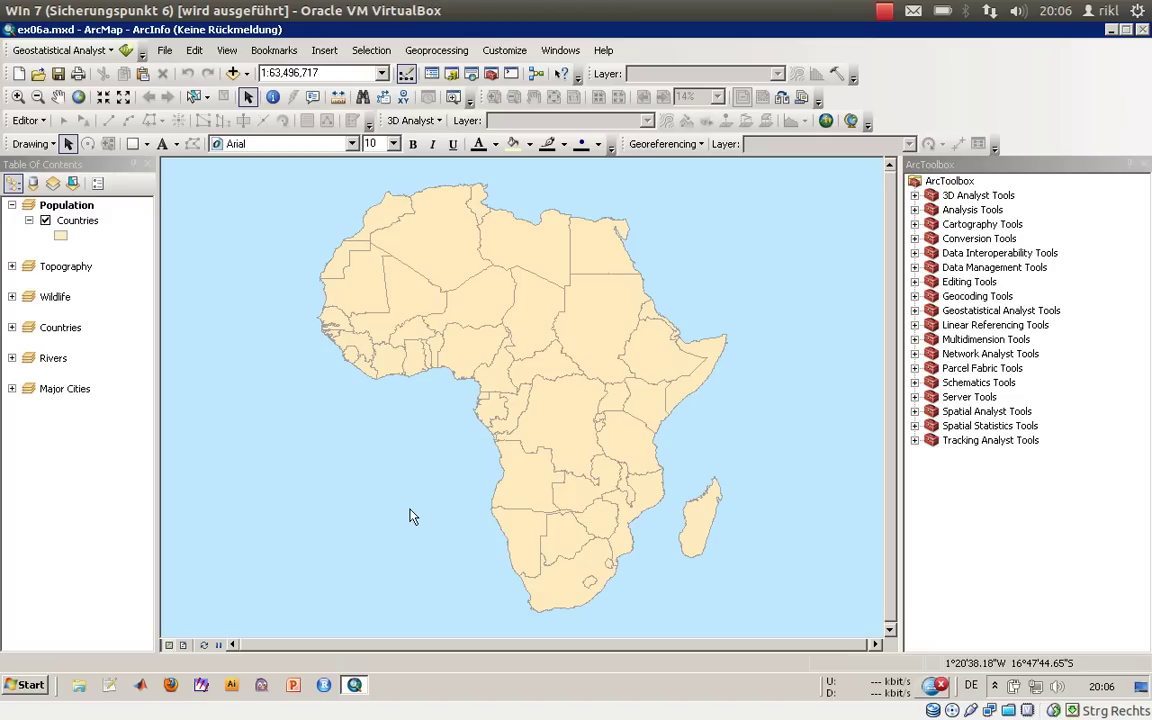
pyautogui.click(77, 221)
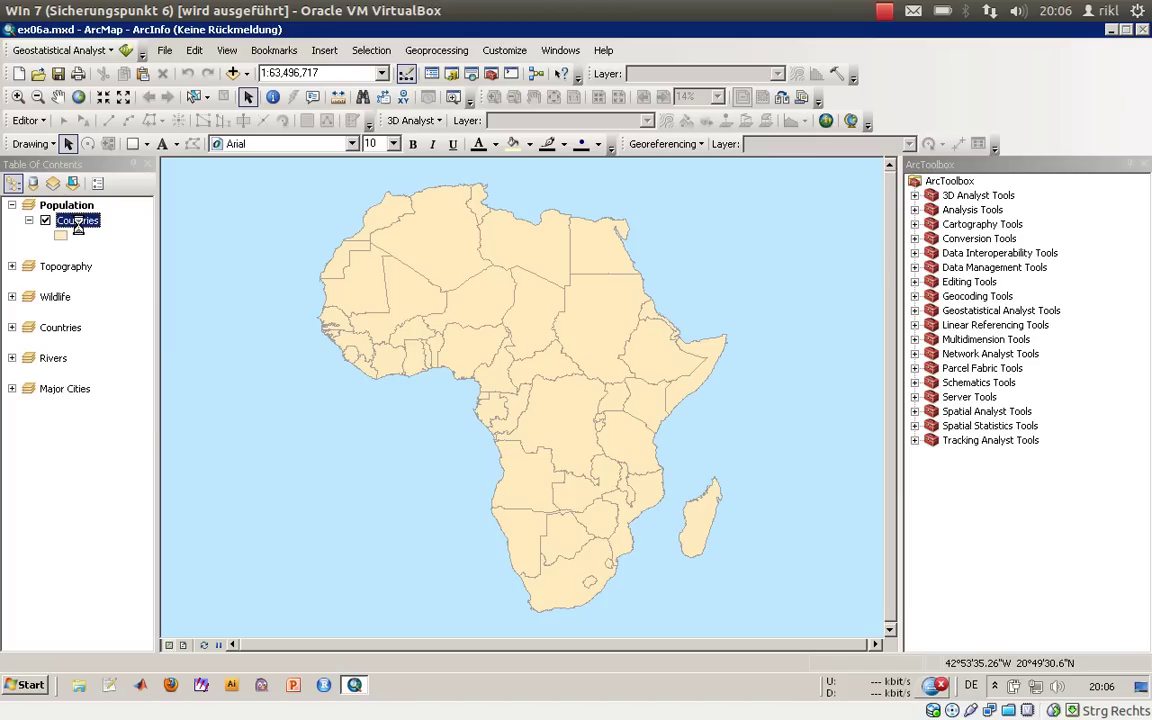
pyautogui.rightClick(78, 224)
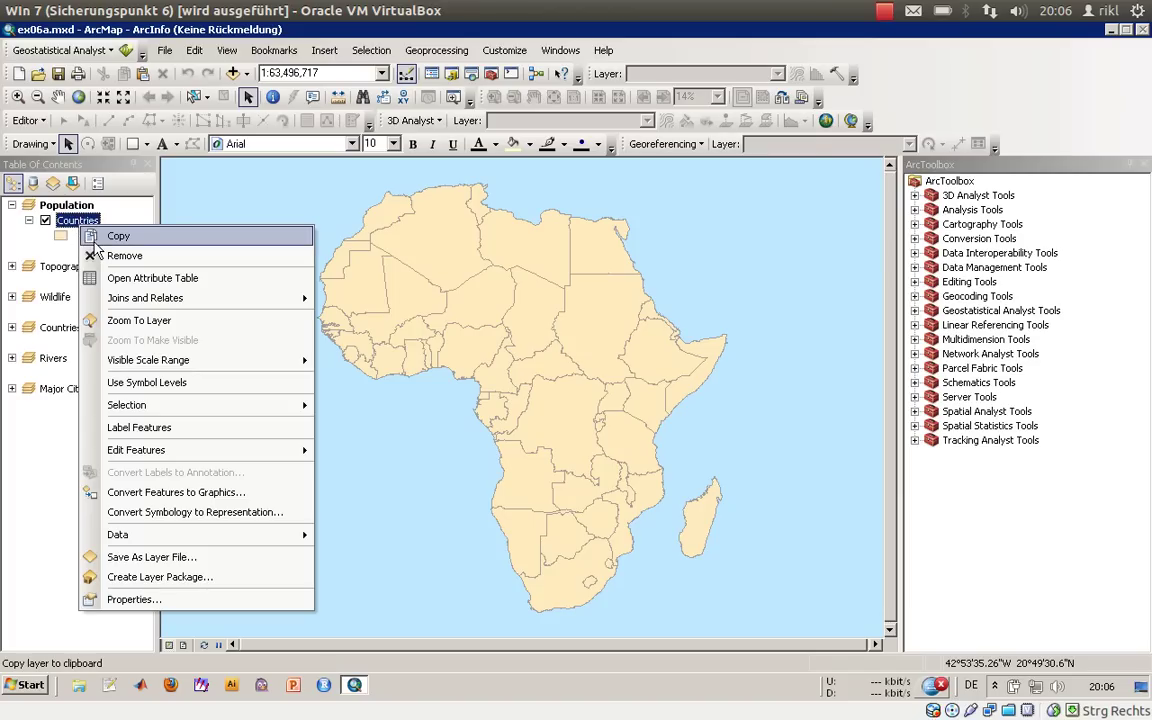
pyautogui.click(140, 278)
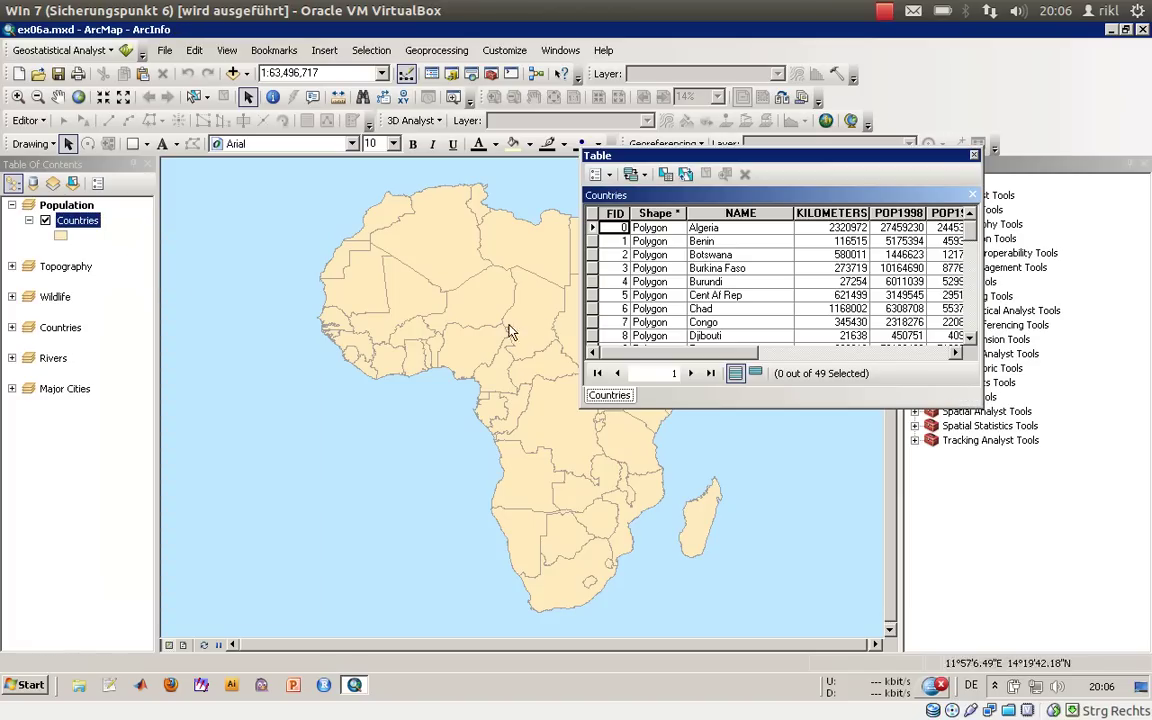
pyautogui.moveTo(581, 313); pyautogui.dragTo(337, 310)
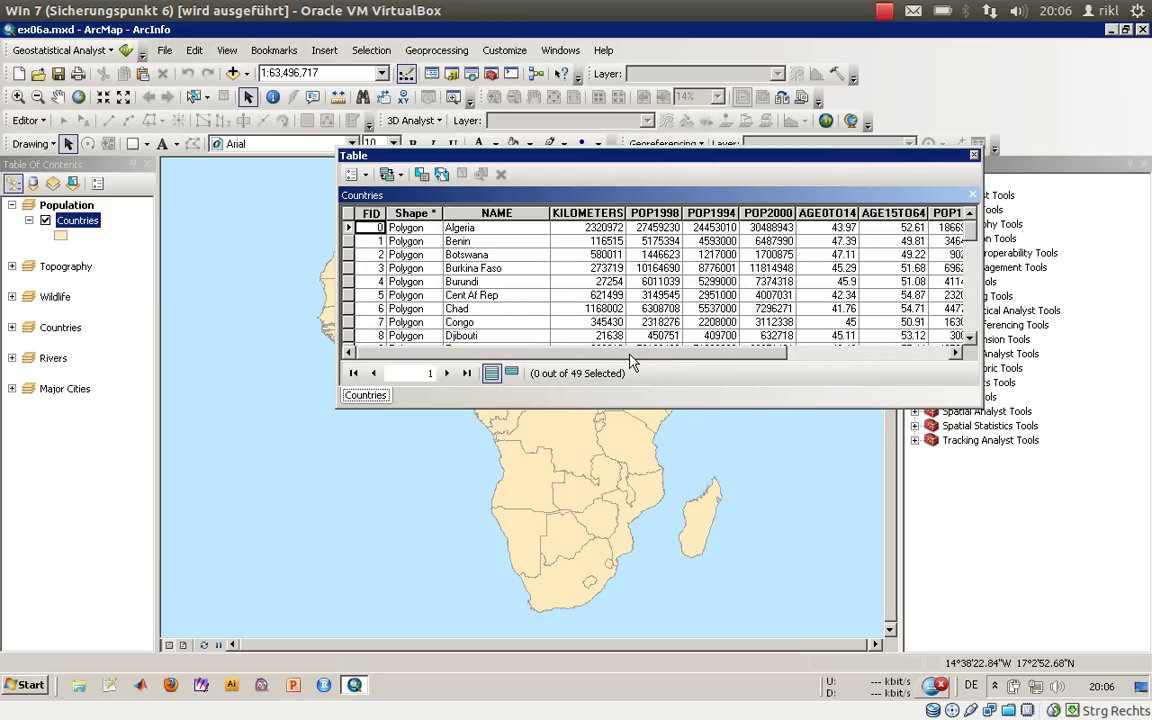
pyautogui.moveTo(643, 360); pyautogui.dragTo(728, 355)
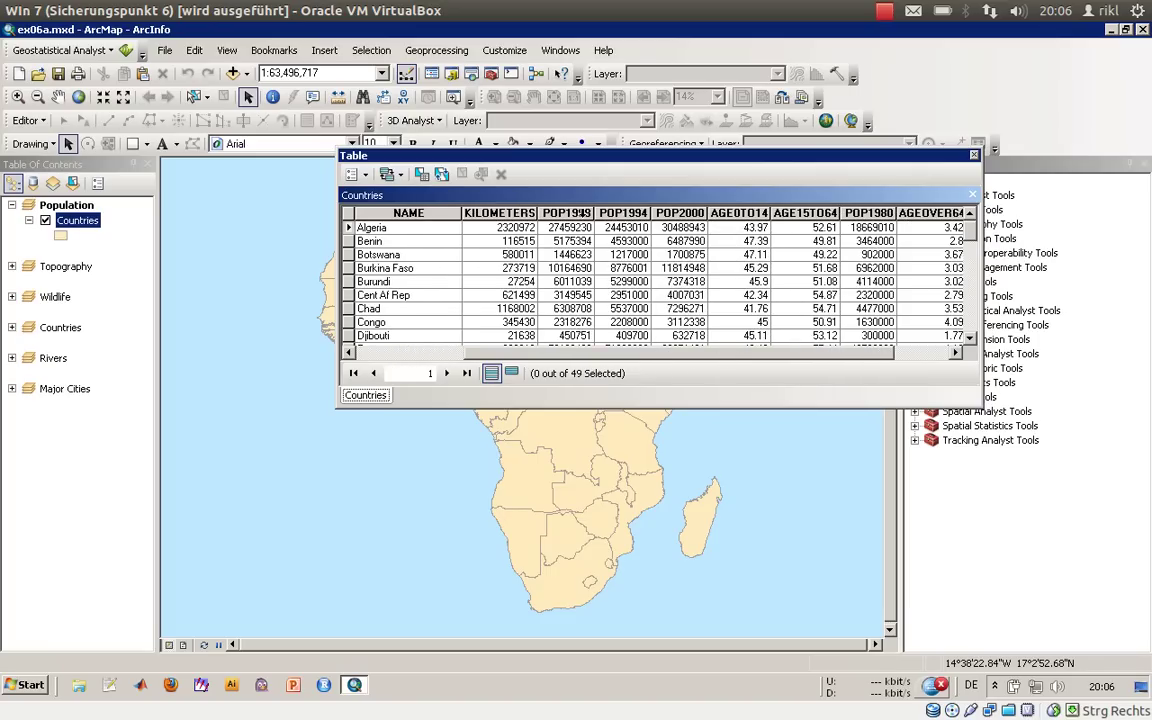
pyautogui.click(556, 213)
pyautogui.click(630, 210)
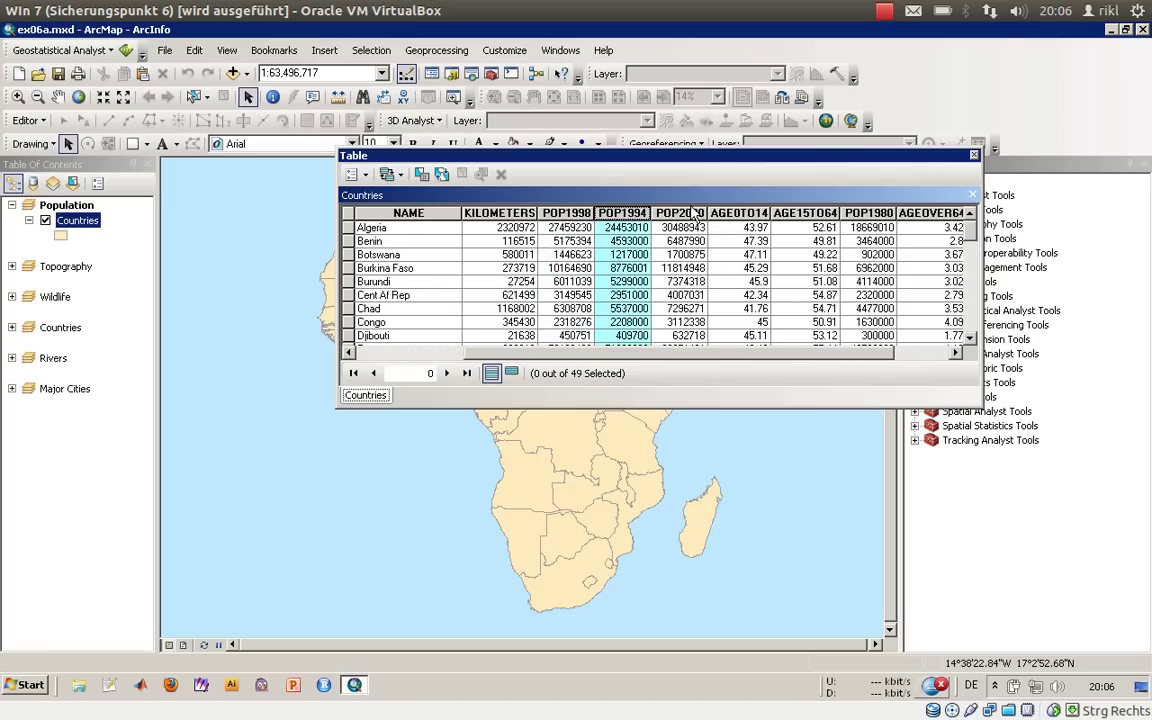
pyautogui.click(680, 213)
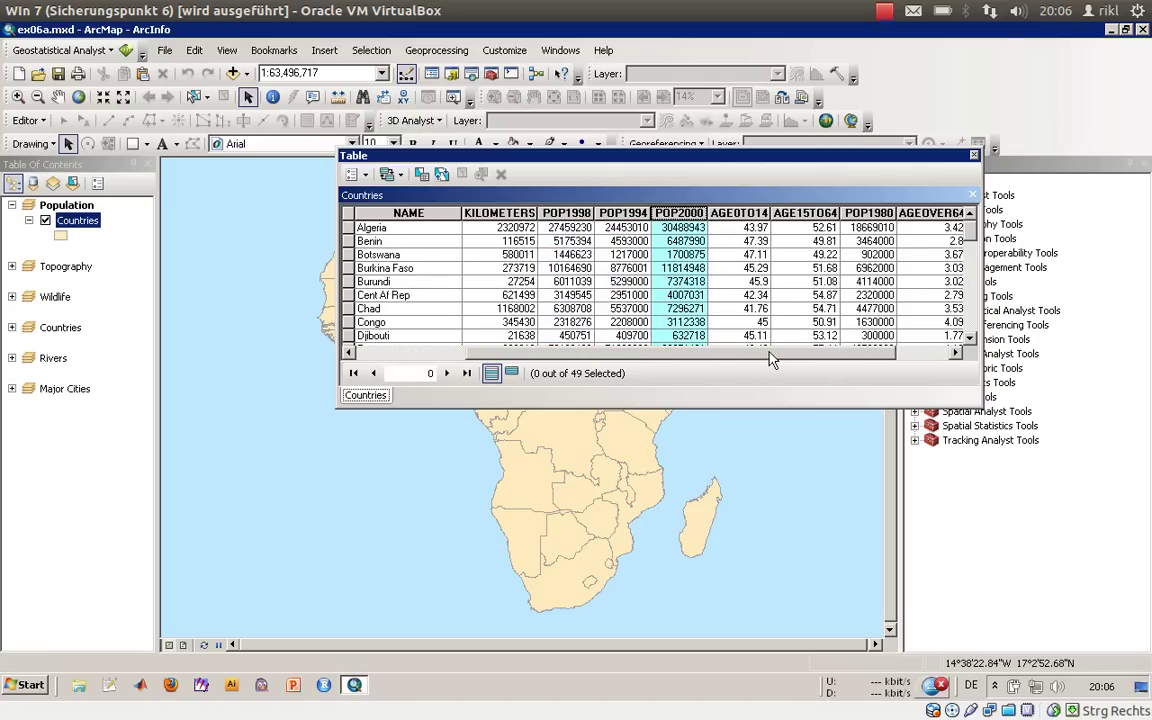
pyautogui.hscroll(3, 820, 300)
pyautogui.click(612, 227)
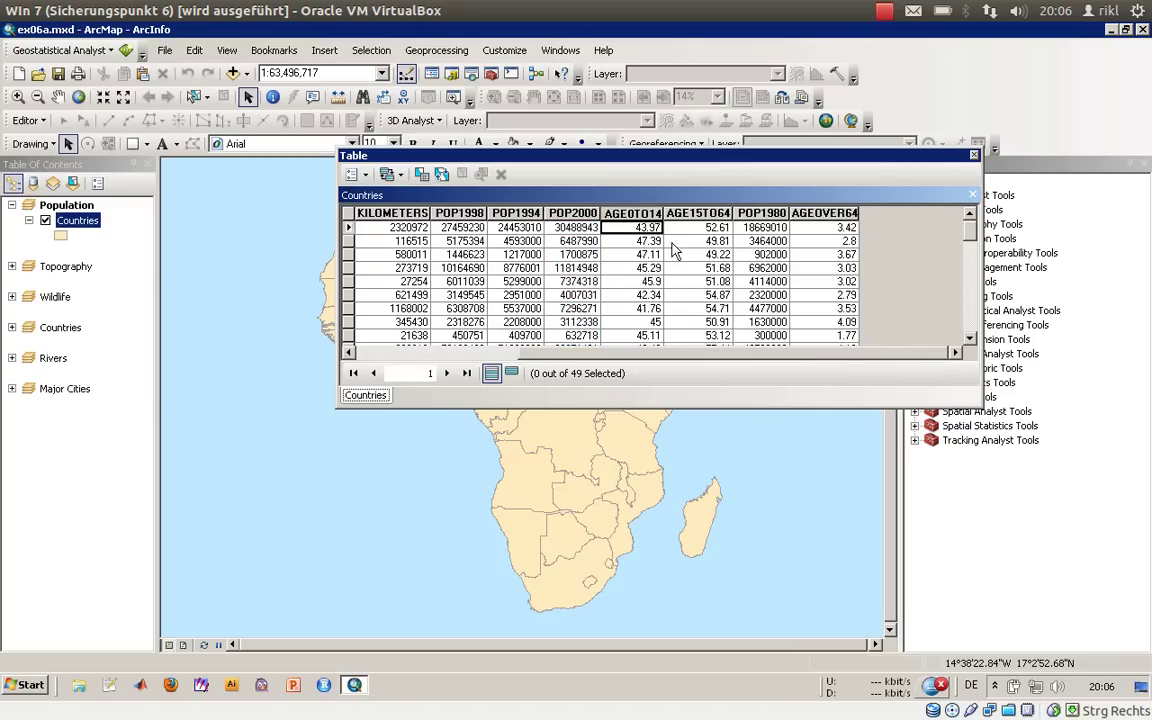
pyautogui.click(695, 227)
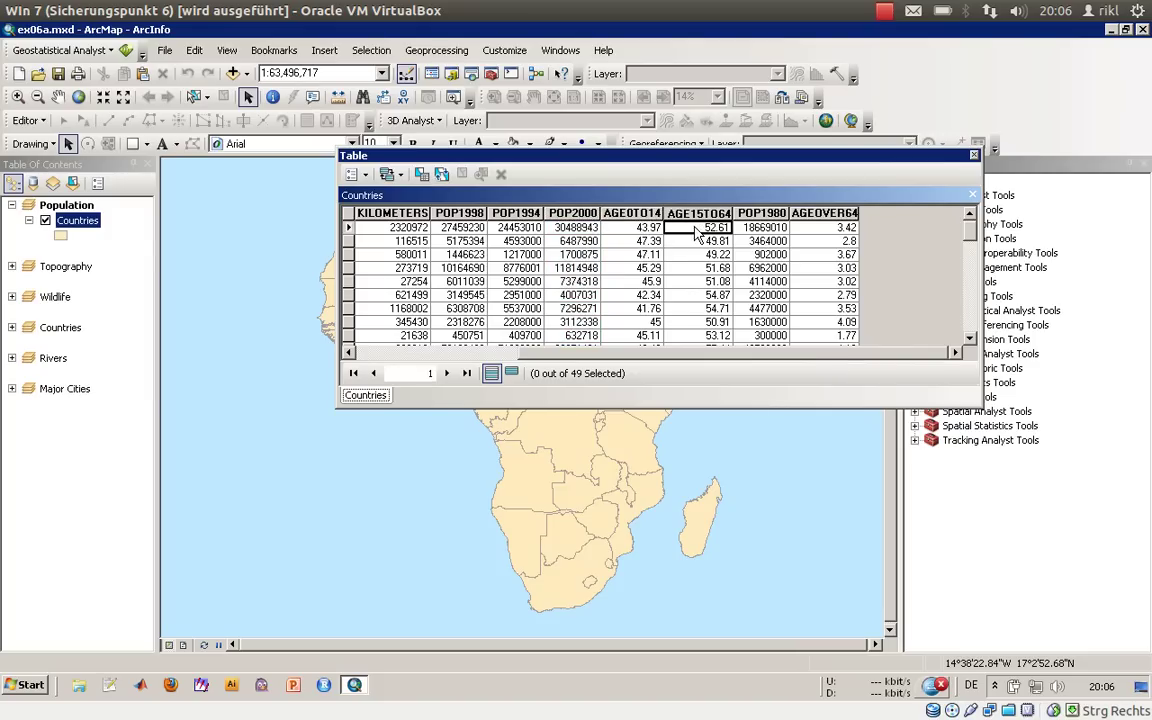
pyautogui.click(620, 227)
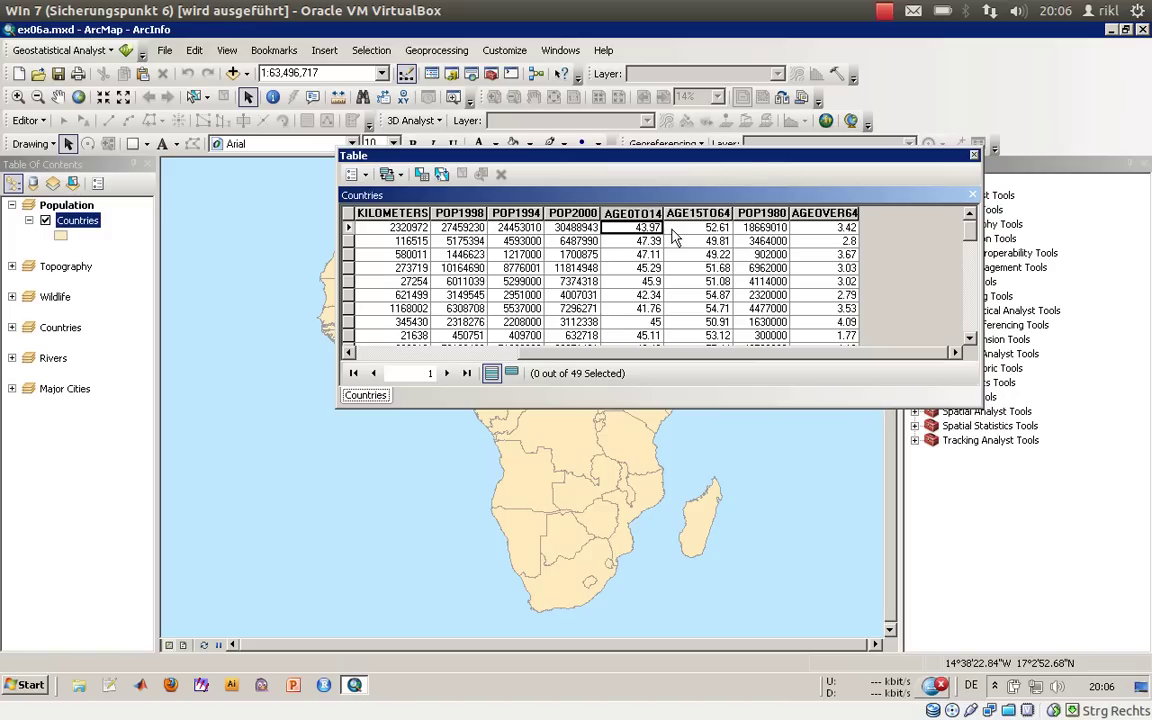
pyautogui.click(698, 229)
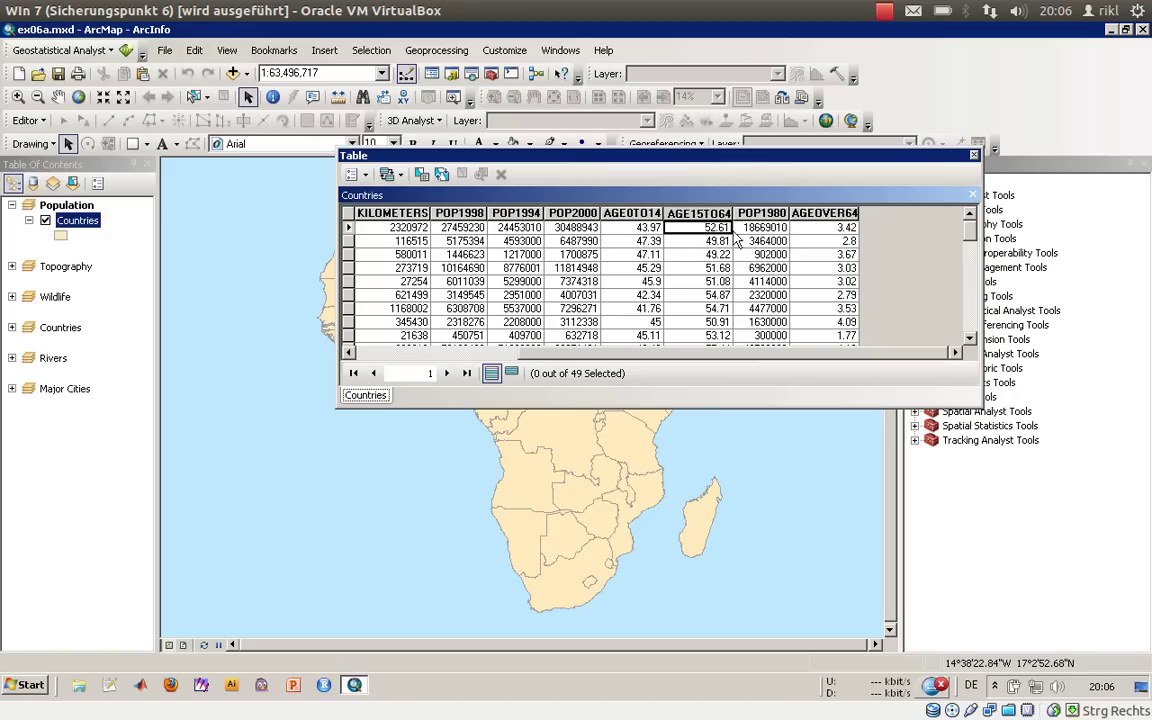
pyautogui.click(762, 214)
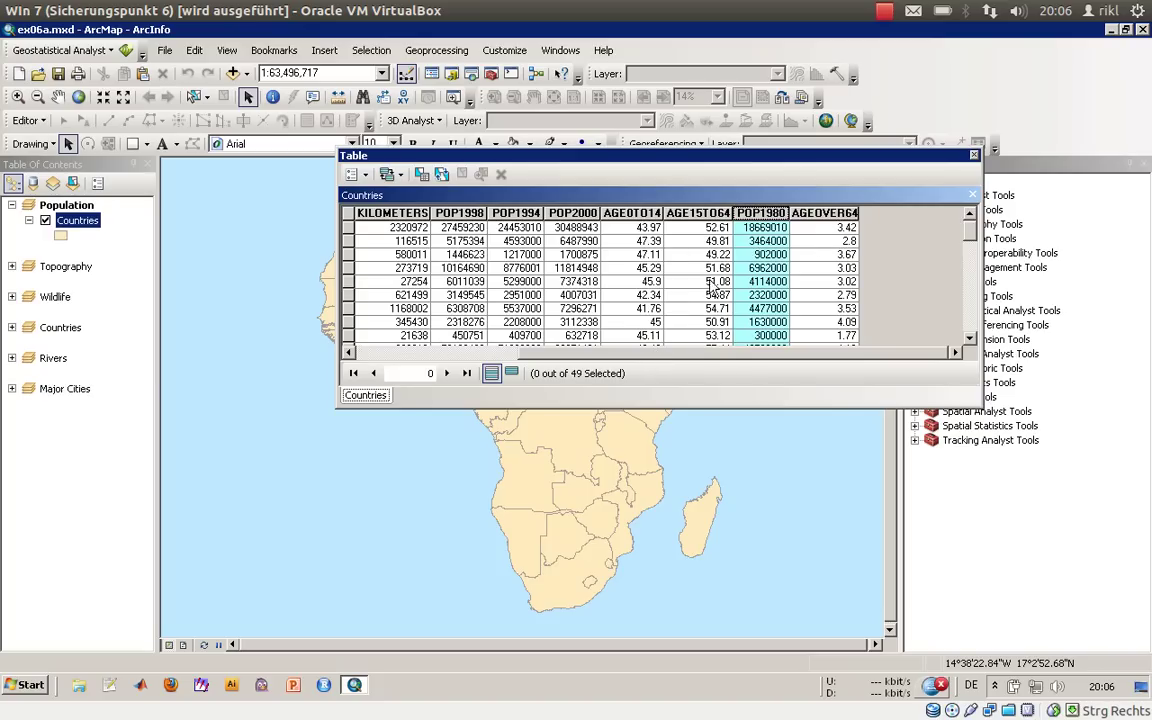
pyautogui.moveTo(684, 352); pyautogui.dragTo(588, 357)
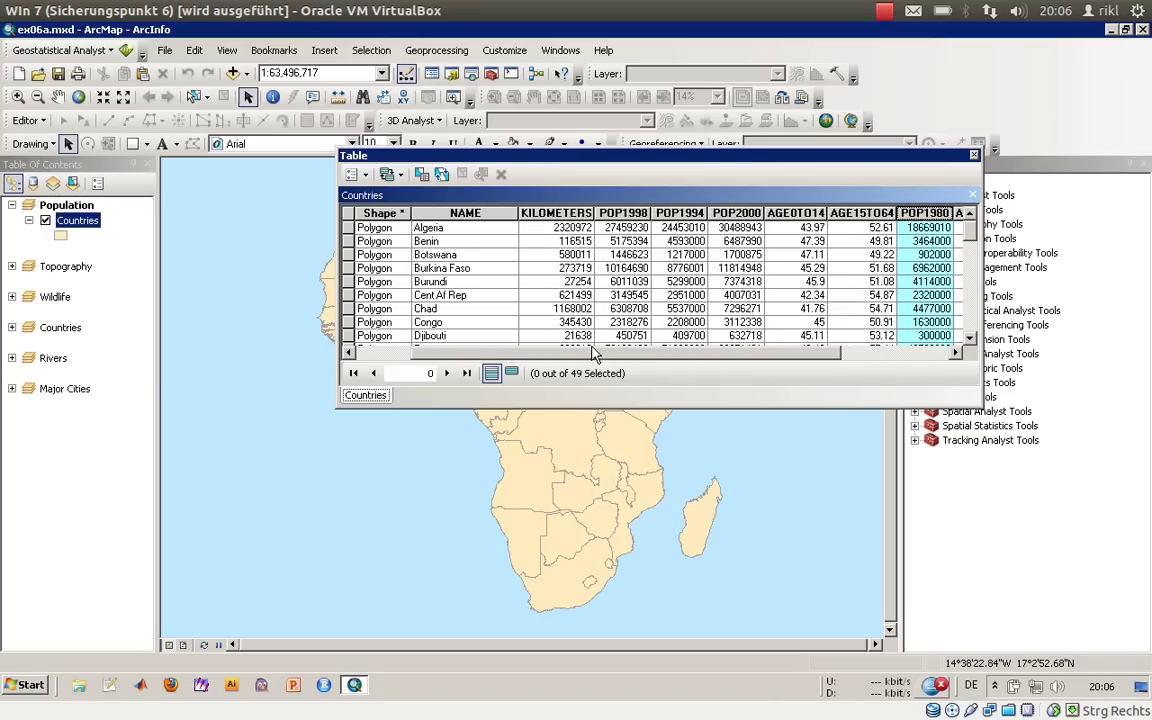
pyautogui.click(973, 155)
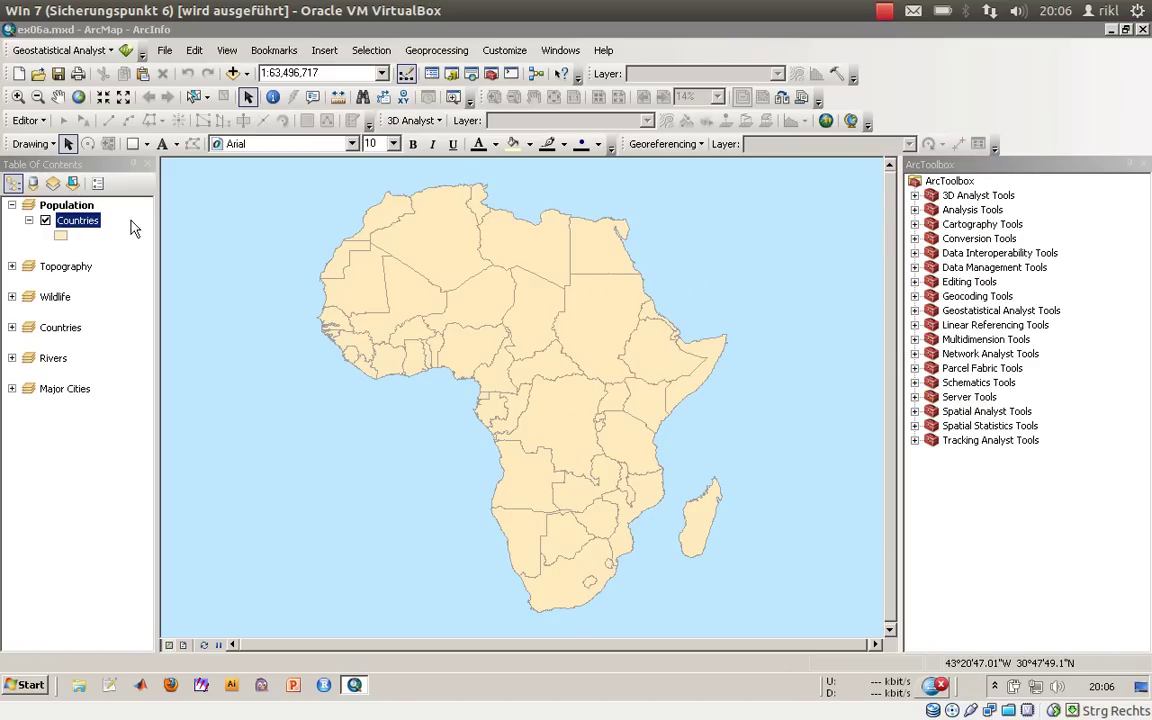
# Open the Countries Layer Properties Symbology tab and look at the Categories options.
pyautogui.doubleClick(78, 221)
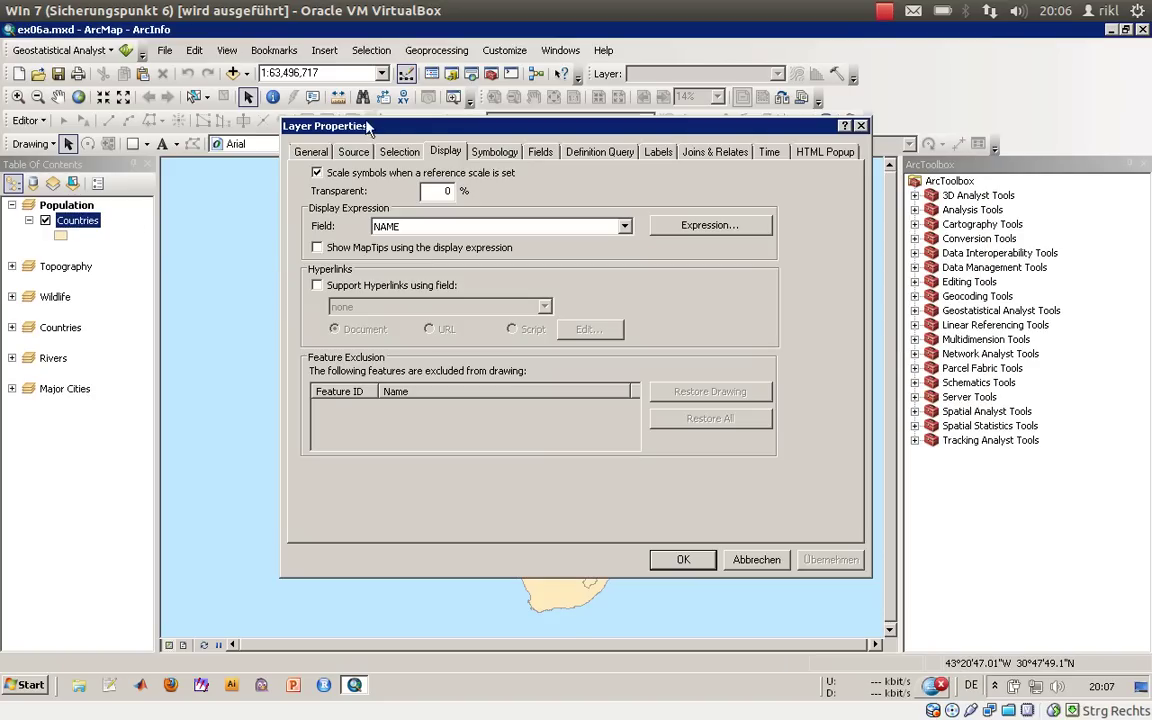
pyautogui.moveTo(379, 130); pyautogui.dragTo(505, 156)
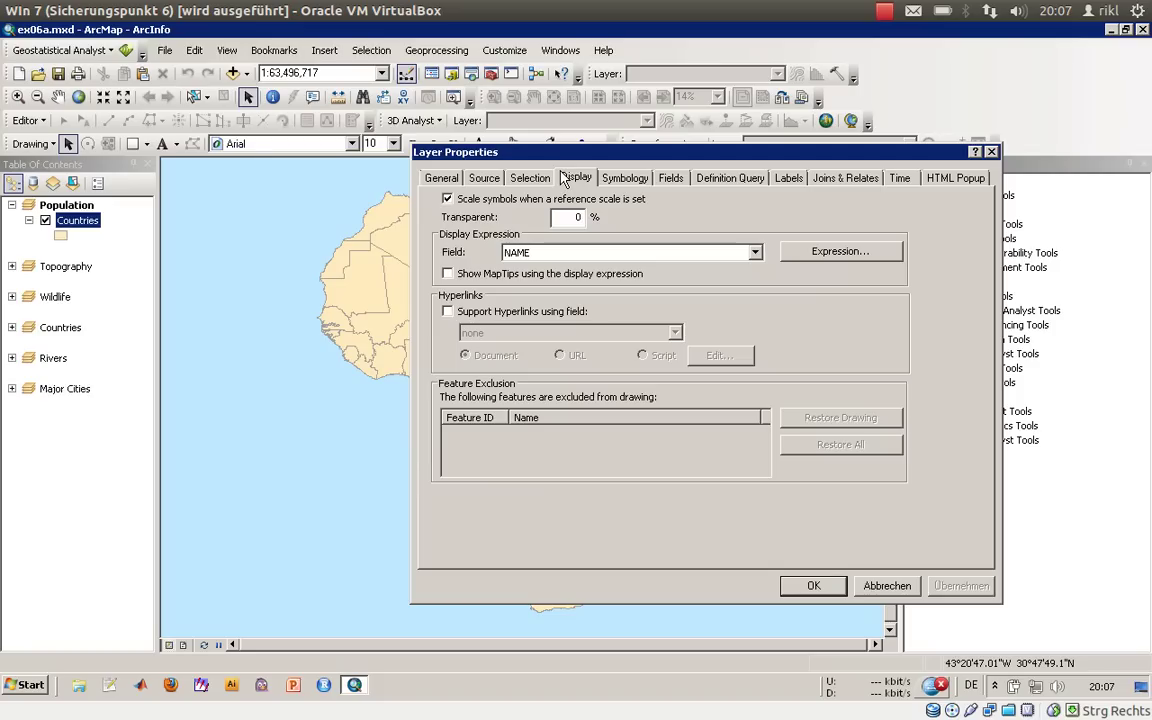
pyautogui.click(612, 177)
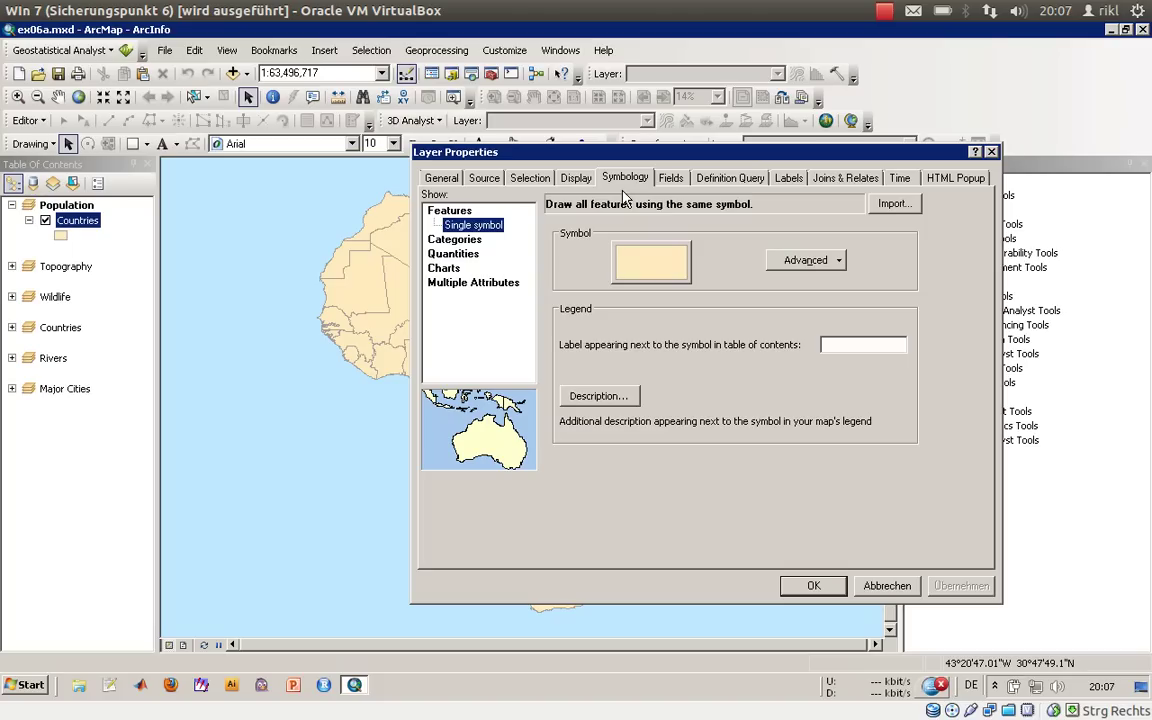
pyautogui.click(445, 241)
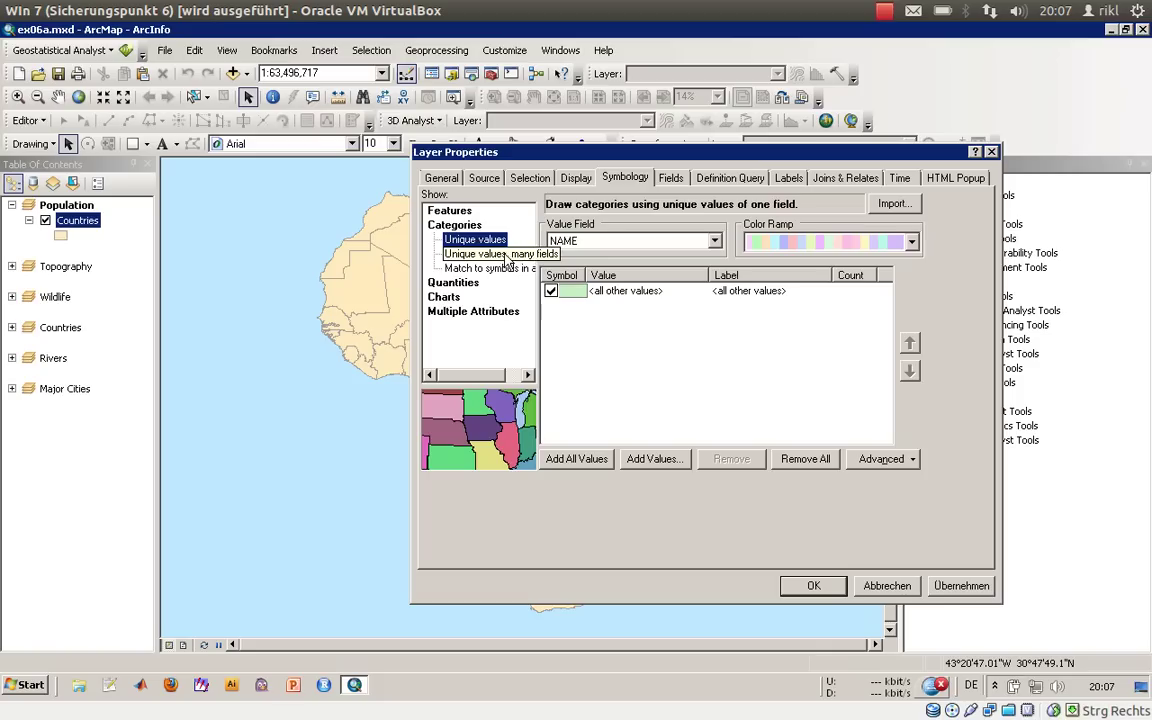
# Try Quantities > Graduated colors without picking a field, then switch to Graduated symbols.
pyautogui.click(453, 286)
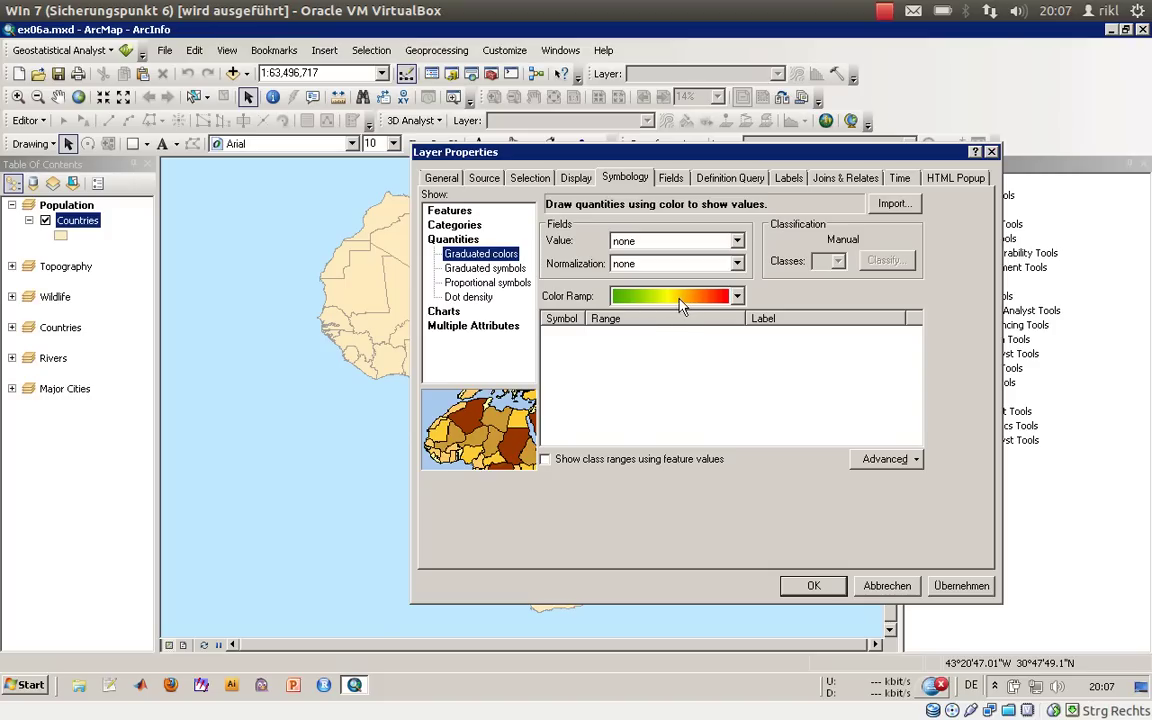
pyautogui.click(658, 244)
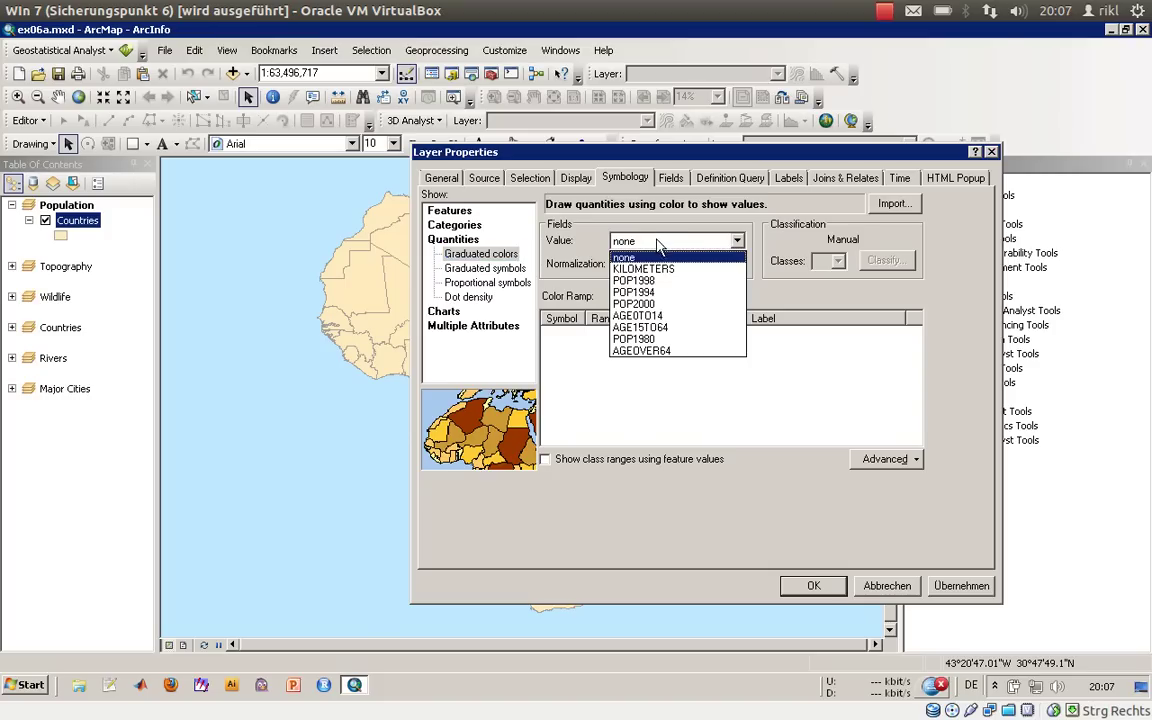
pyautogui.click(661, 253)
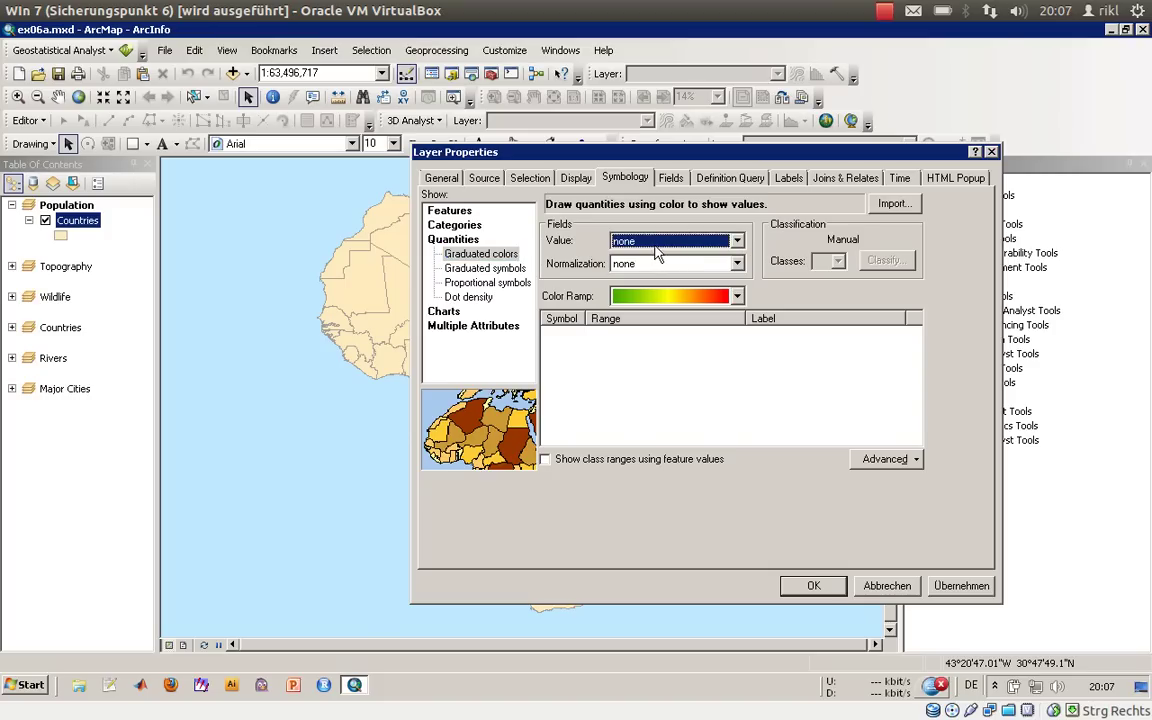
pyautogui.click(485, 270)
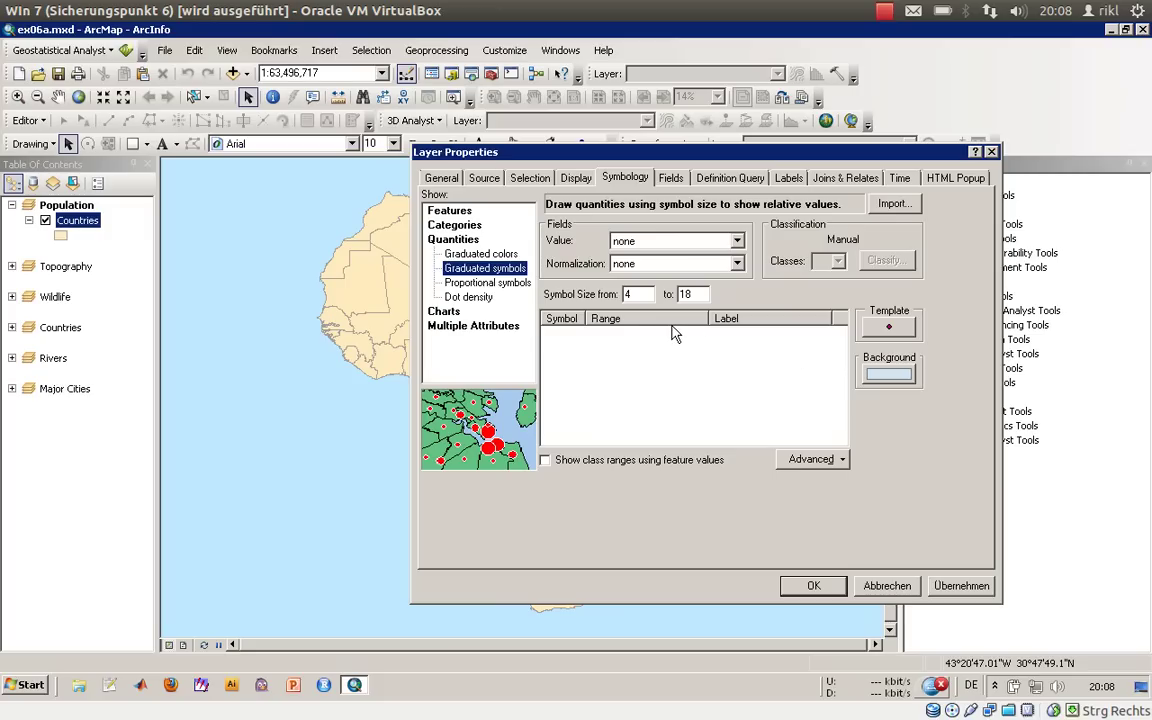
# Compare the Proportional and Graduated symbols settings, then select Dot density symbology.
pyautogui.click(527, 284)
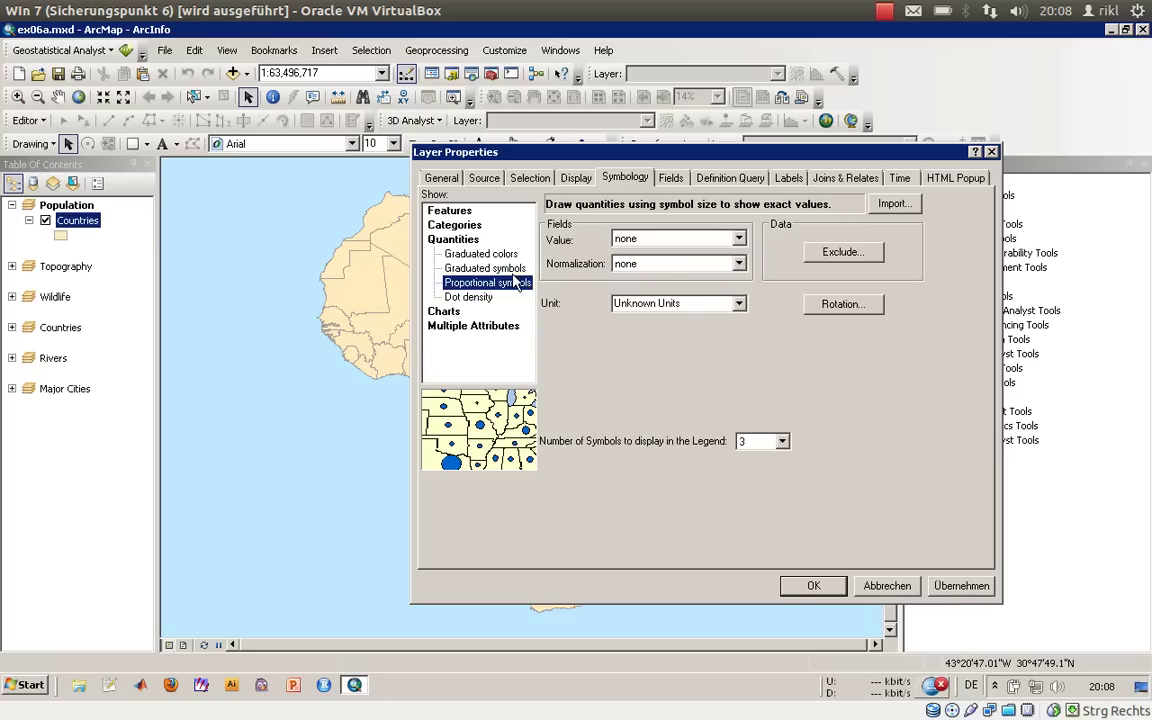
pyautogui.click(470, 268)
pyautogui.click(495, 283)
pyautogui.click(452, 267)
pyautogui.click(490, 285)
pyautogui.click(476, 298)
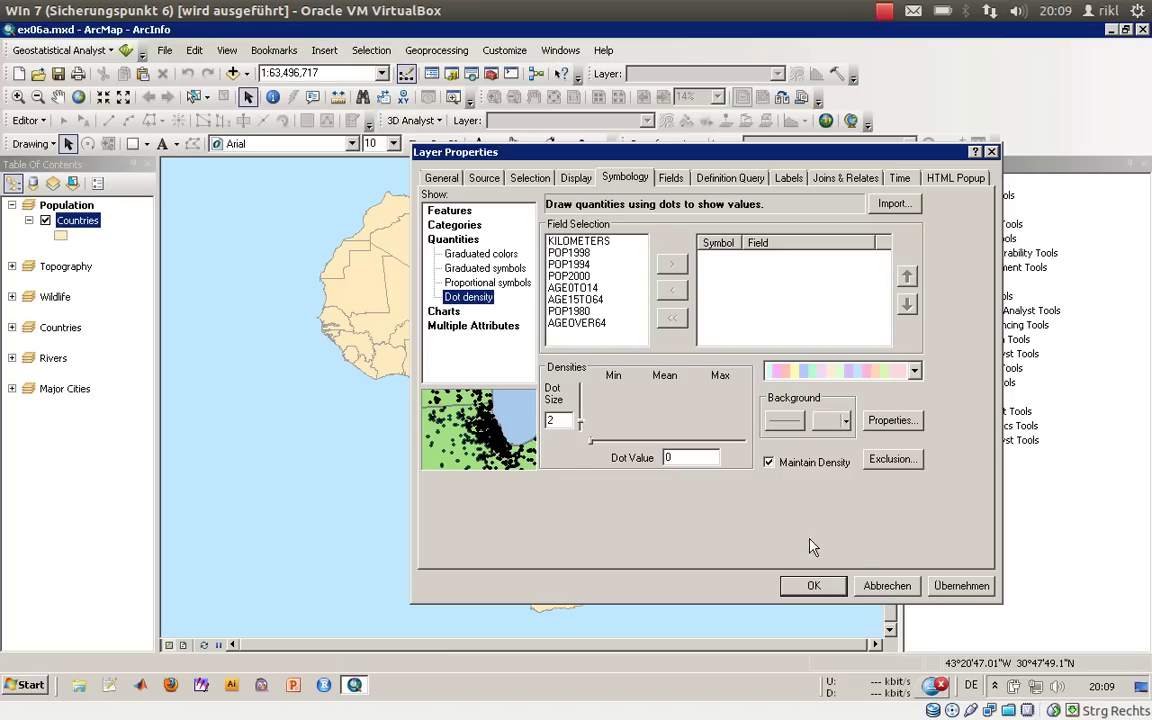
# Choose Graduated colors with POP2000 as the value field and apply it to the map.
pyautogui.click(470, 253)
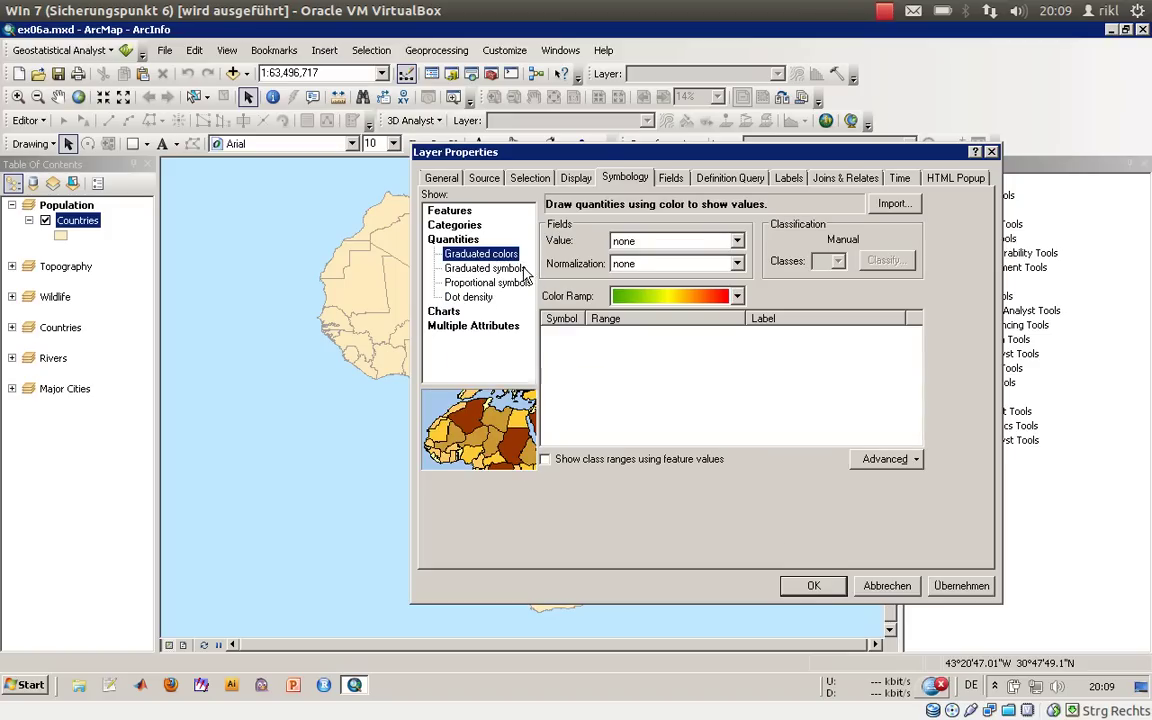
pyautogui.click(646, 247)
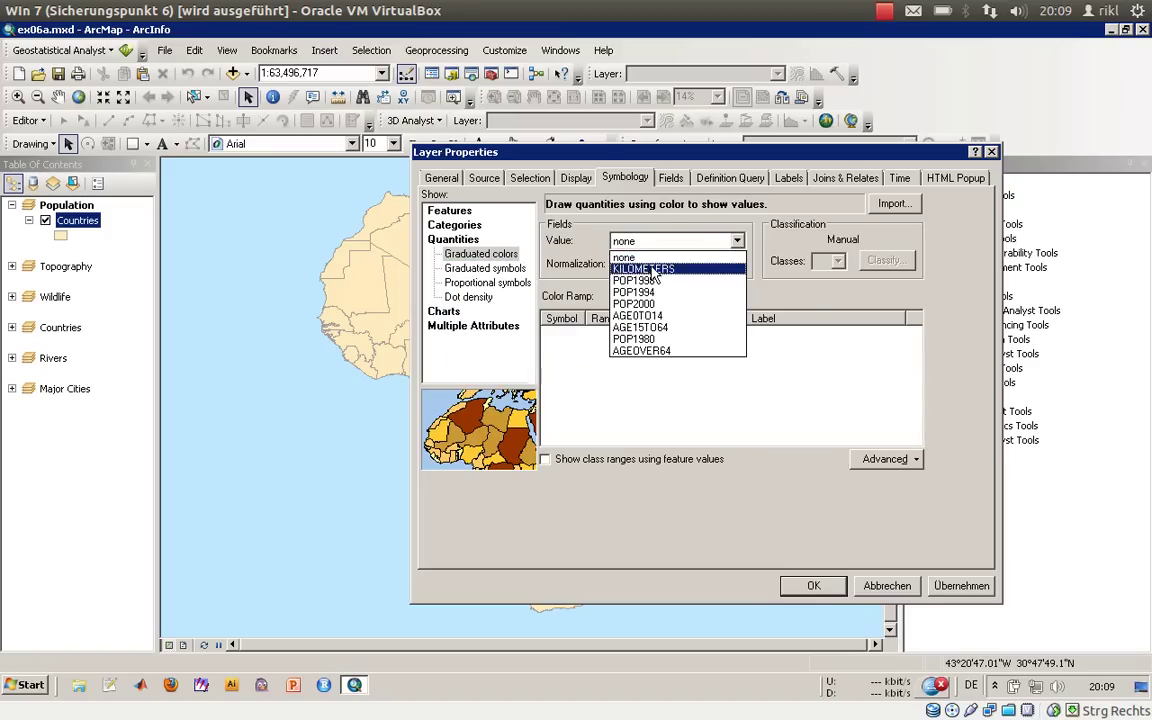
pyautogui.click(652, 303)
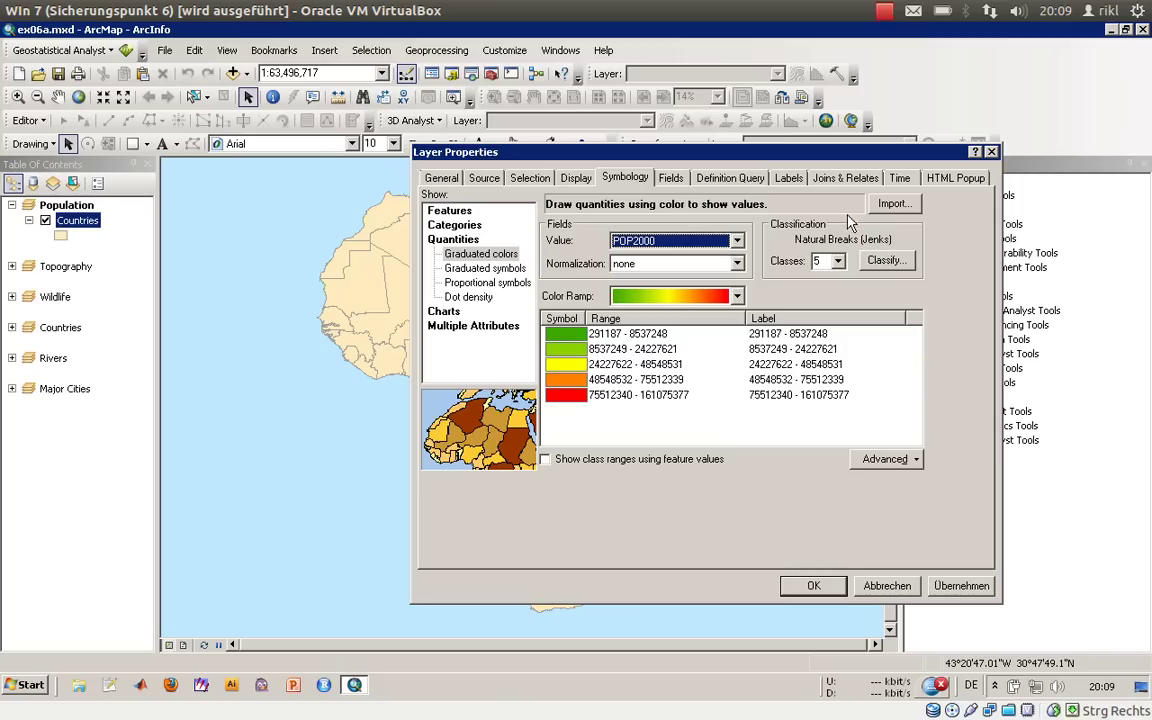
pyautogui.click(814, 587)
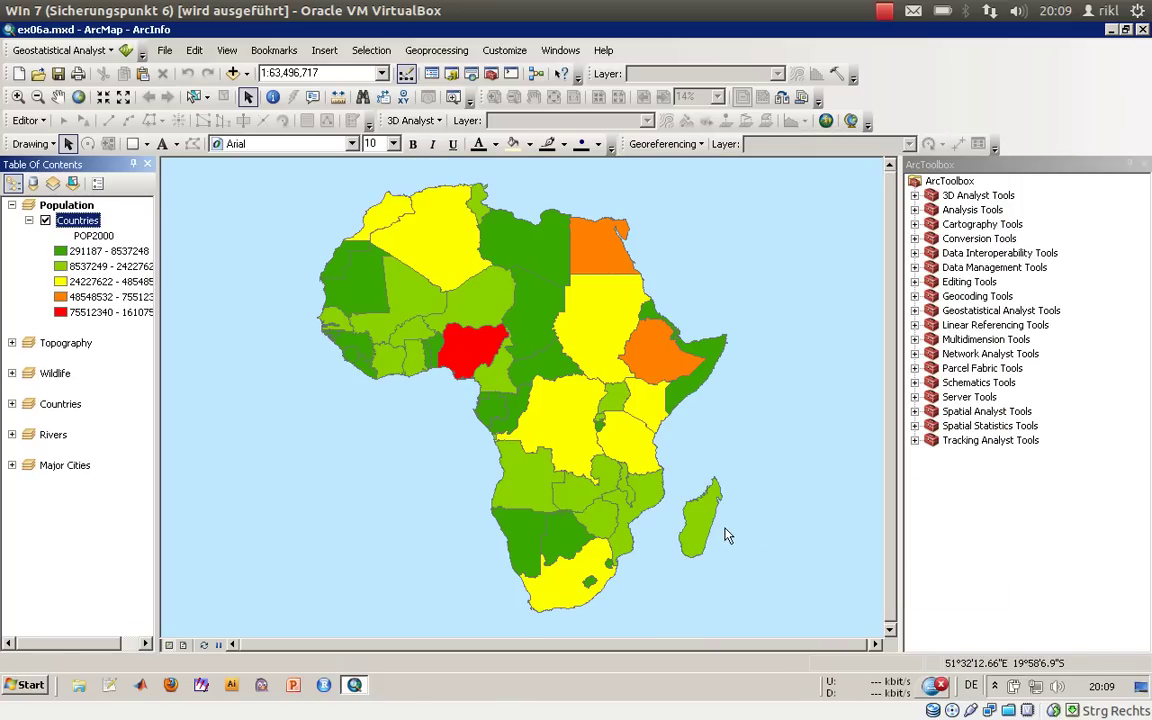
pyautogui.click(86, 251)
pyautogui.press('Down')
pyautogui.press('Down')
pyautogui.press('Down')
pyautogui.press('Up')
pyautogui.press('Up')
pyautogui.press('Up')
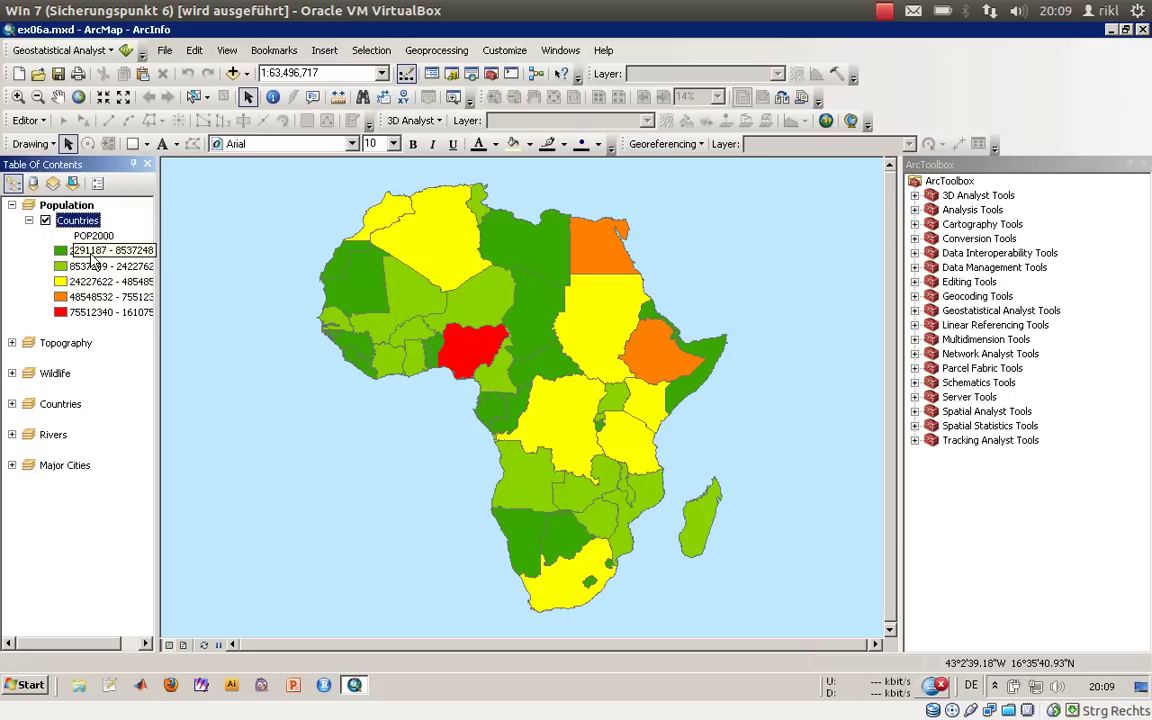
pyautogui.press('Down')
pyautogui.press('Down')
pyautogui.press('Down')
pyautogui.press('Down')
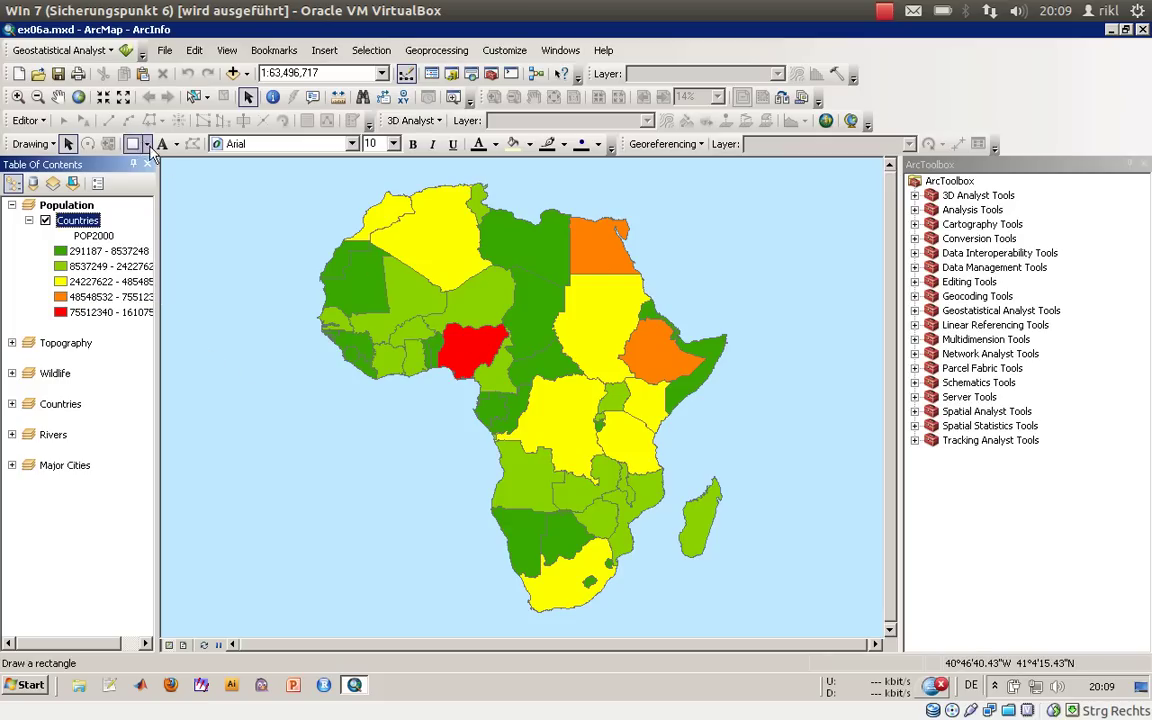
pyautogui.click(279, 98)
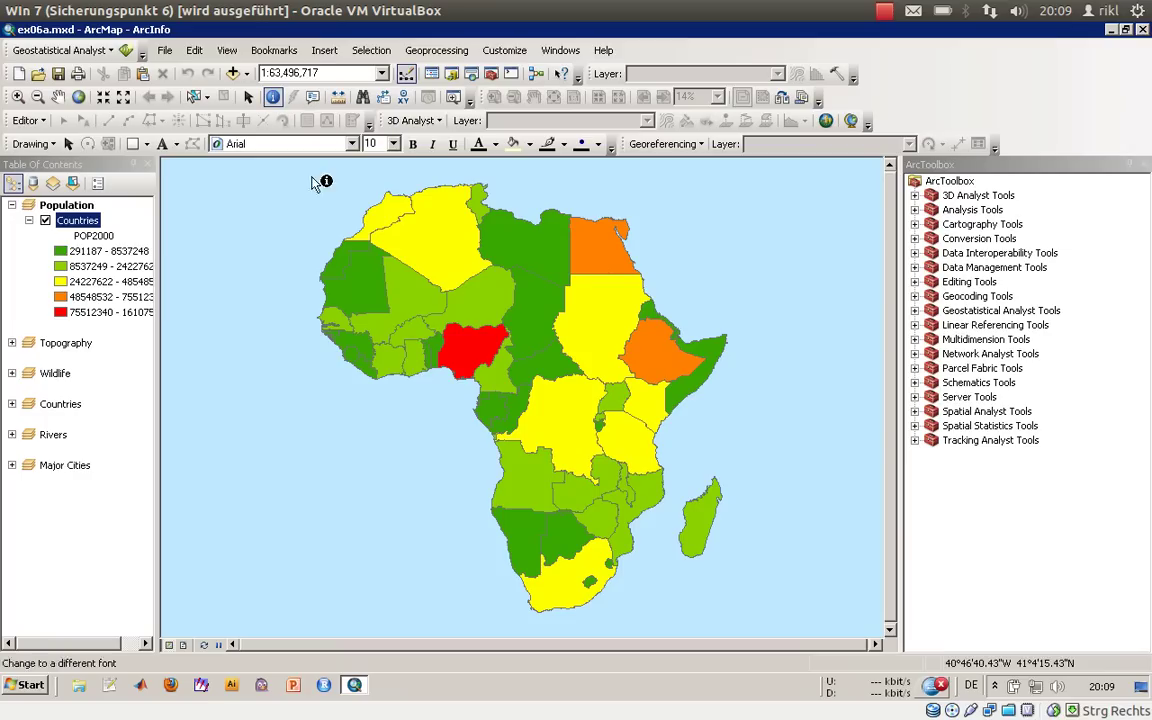
pyautogui.click(466, 348)
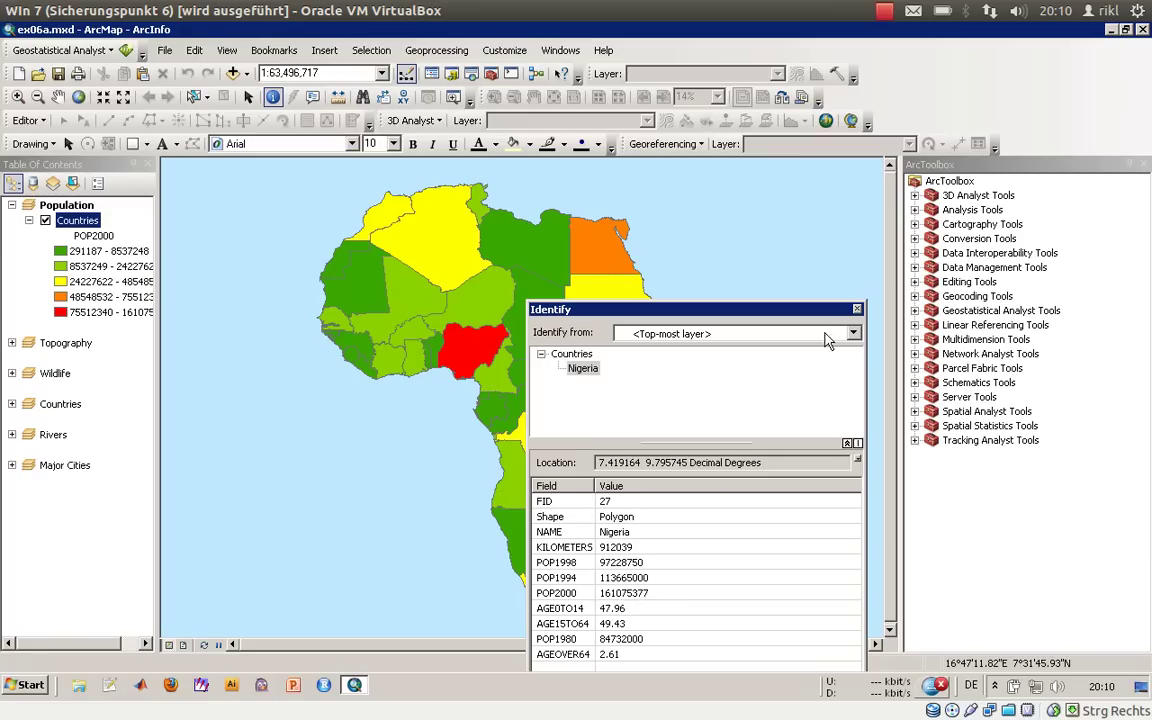
pyautogui.click(856, 309)
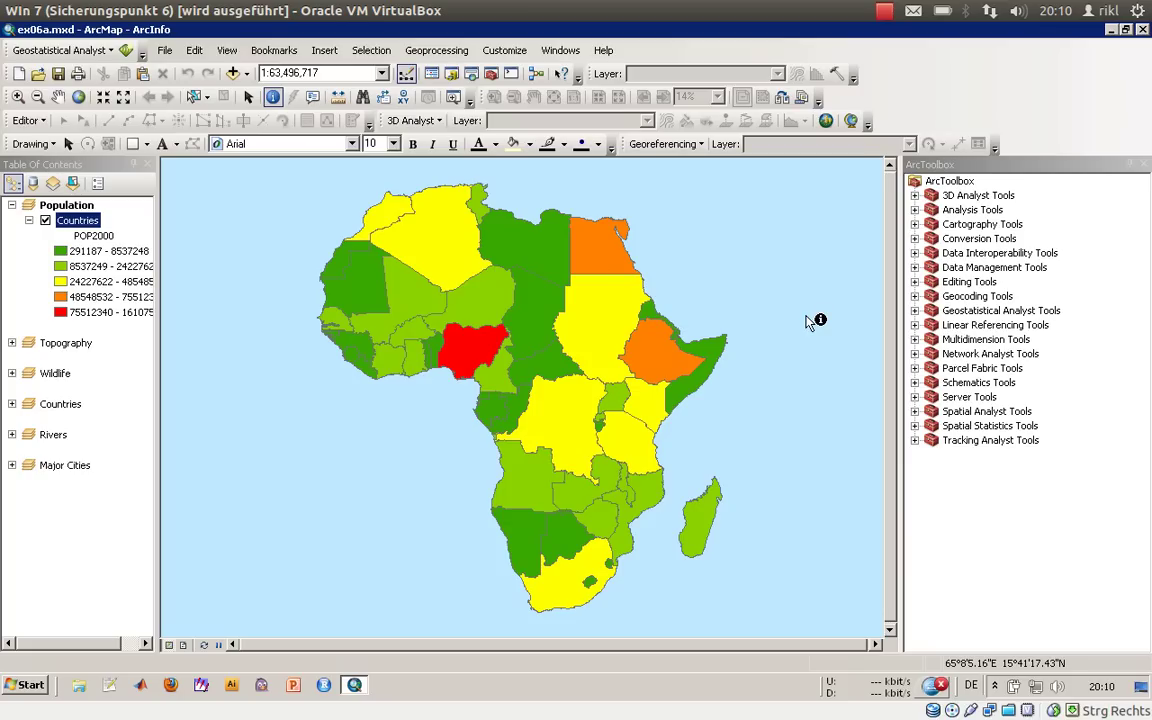
# Recolour the five POP2000 classes with the light-to-dark blue colour ramp.
pyautogui.doubleClick(90, 222)
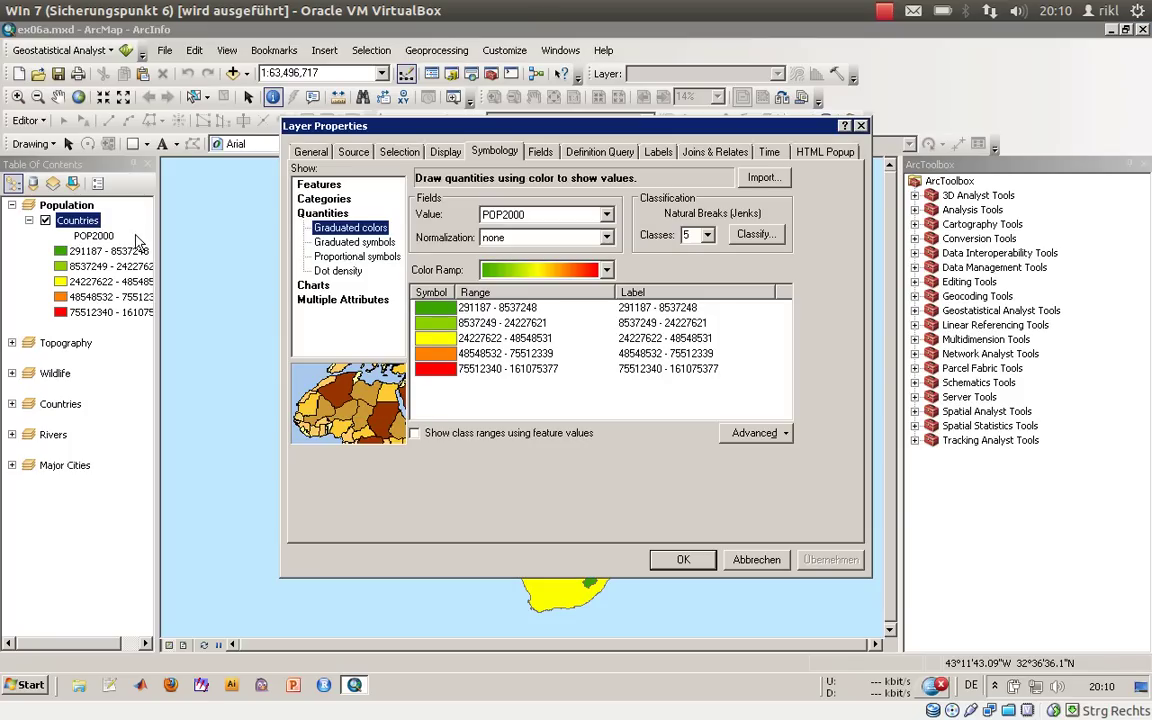
pyautogui.click(528, 271)
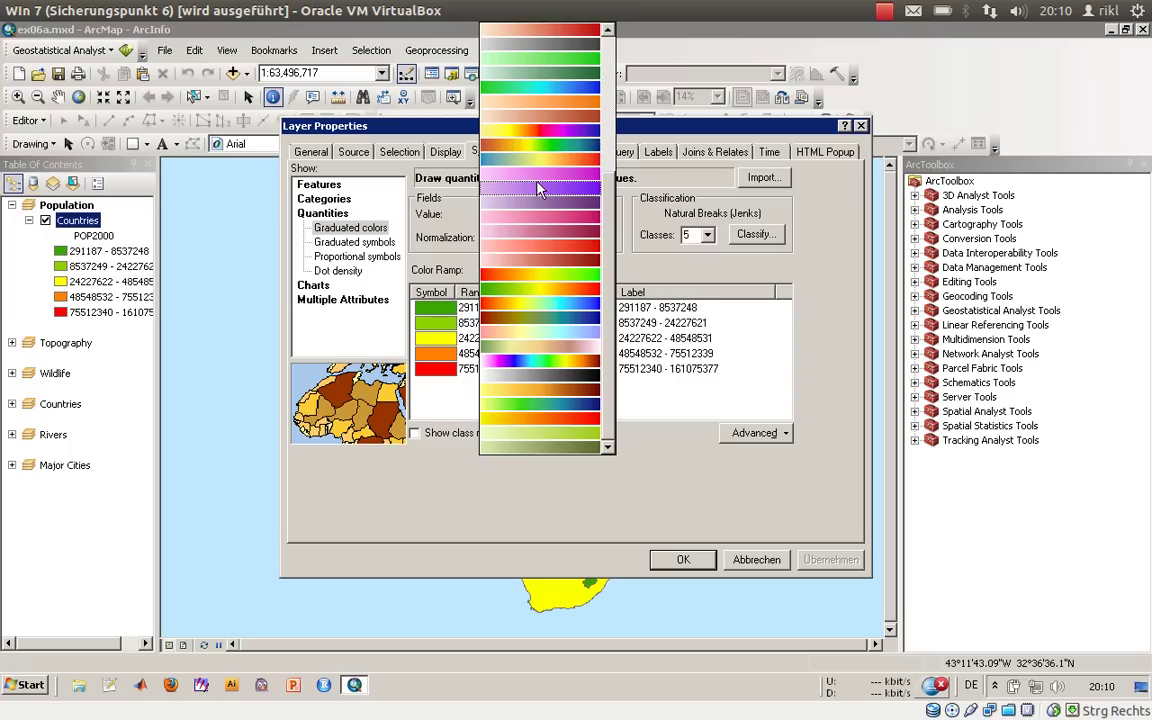
pyautogui.scroll(-5, 538, 187)
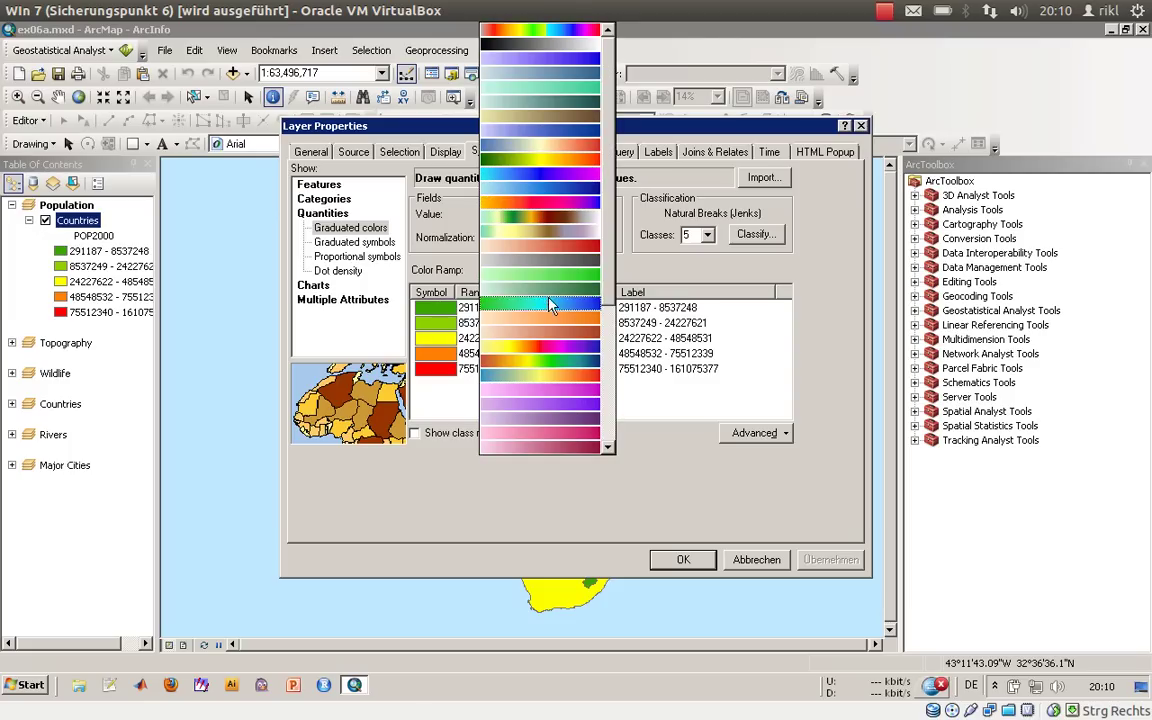
pyautogui.click(538, 73)
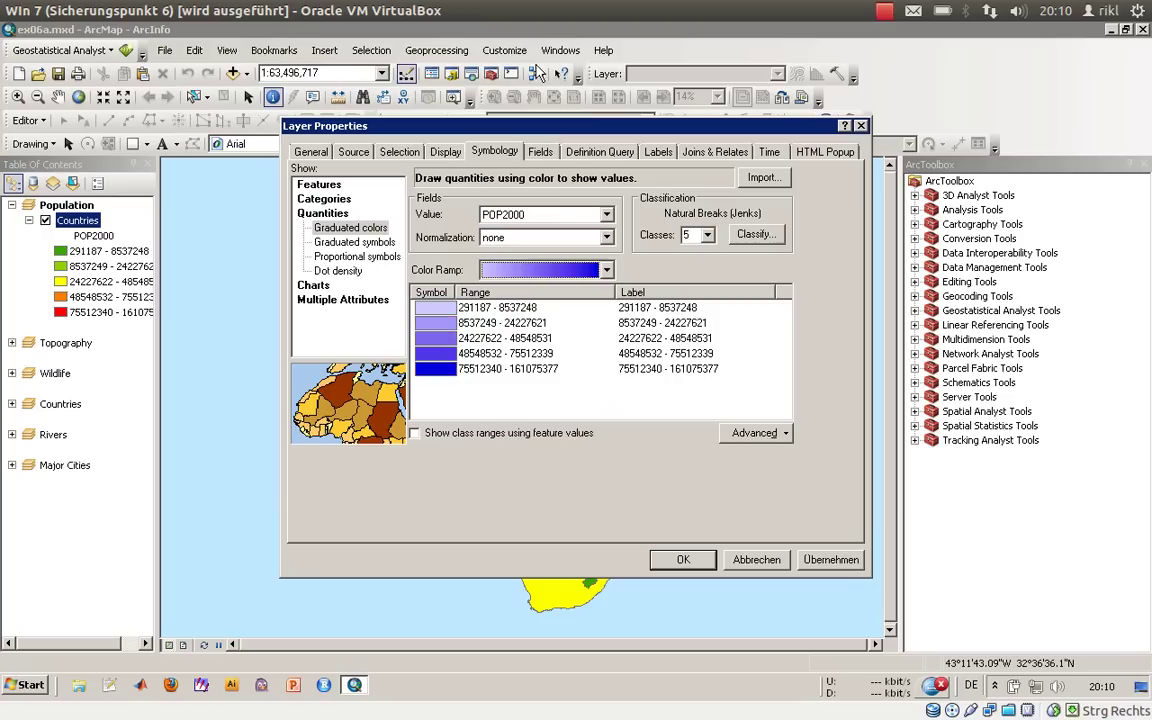
pyautogui.click(682, 559)
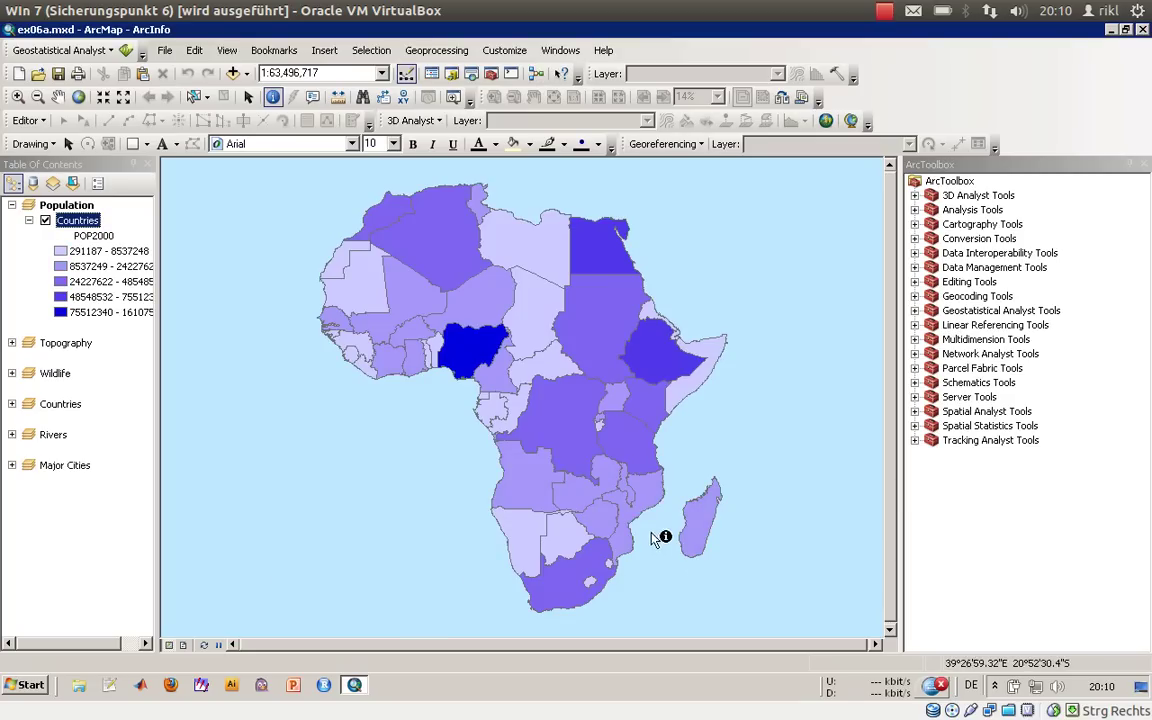
# Reopen the Countries symbology and browse the colour ramp list without changing it.
pyautogui.doubleClick(74, 220)
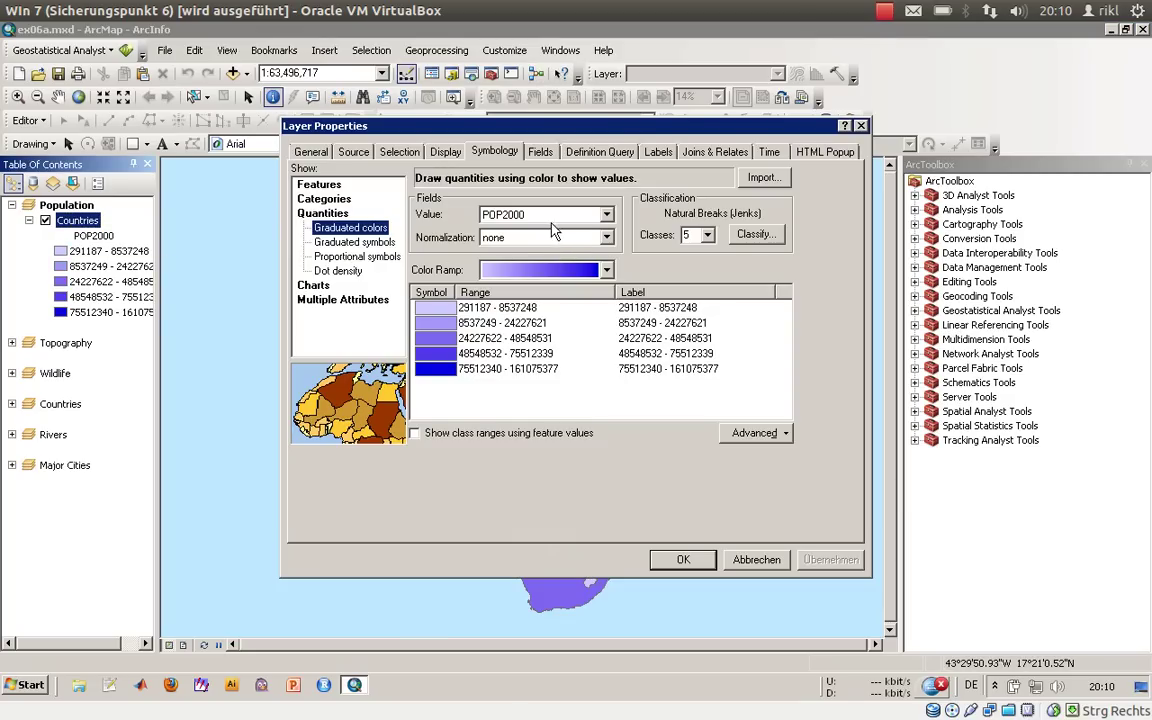
pyautogui.click(560, 270)
pyautogui.scroll(-3, 565, 295)
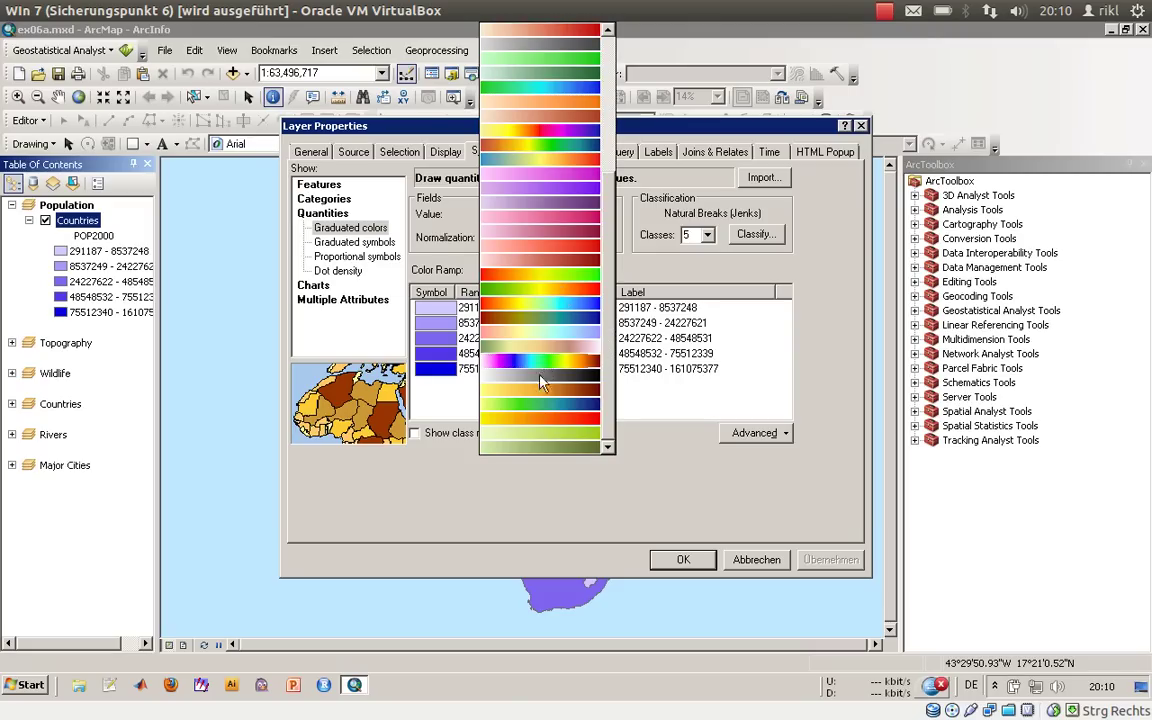
pyautogui.click(695, 508)
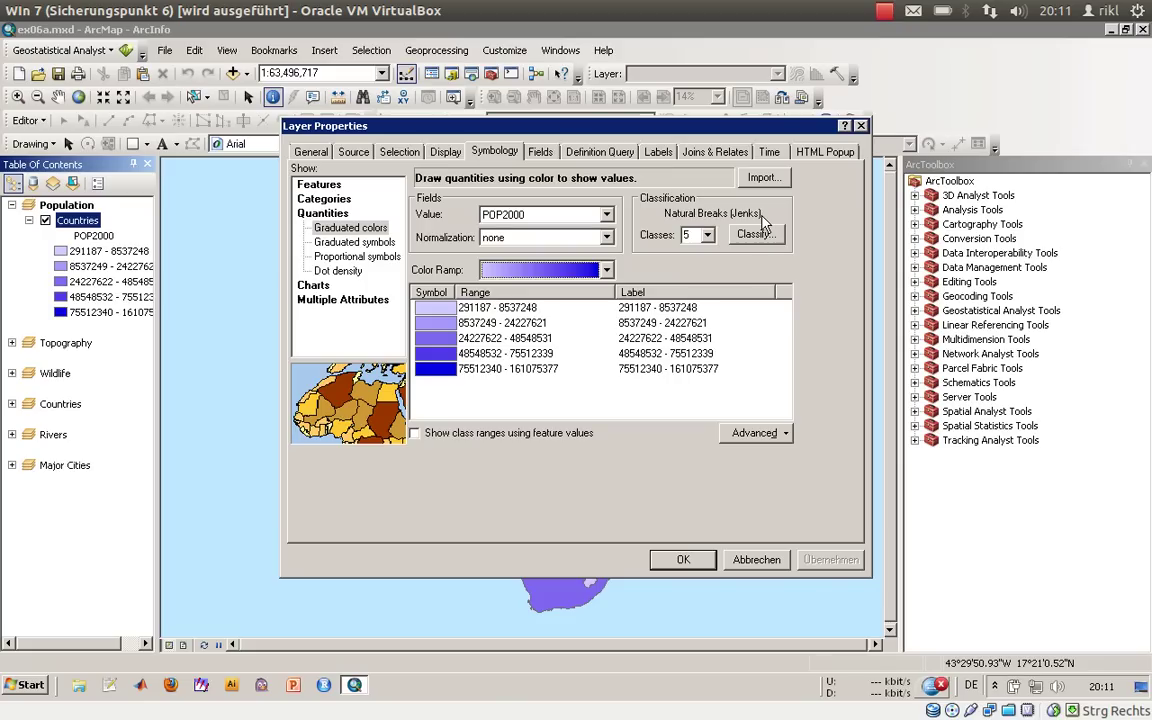
# Open the POP2000 Classification dialog, try 25 histogram columns, then restore 100.
pyautogui.click(756, 233)
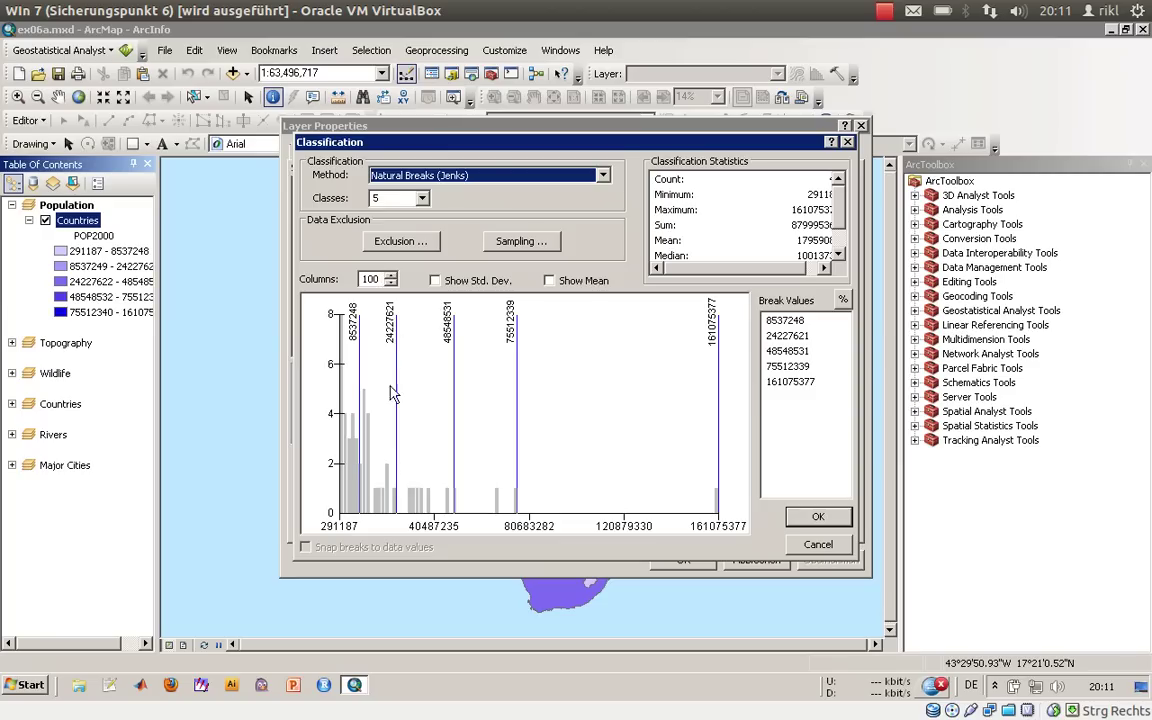
pyautogui.click(352, 450)
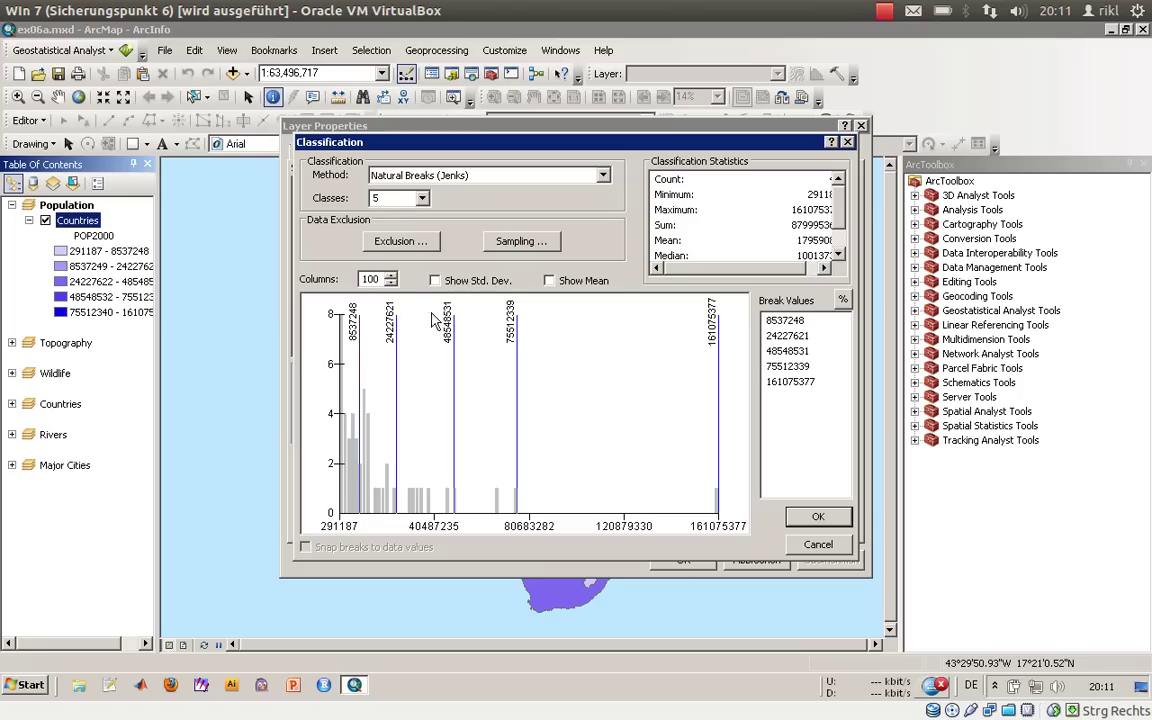
pyautogui.doubleClick(378, 278)
pyautogui.write('25')
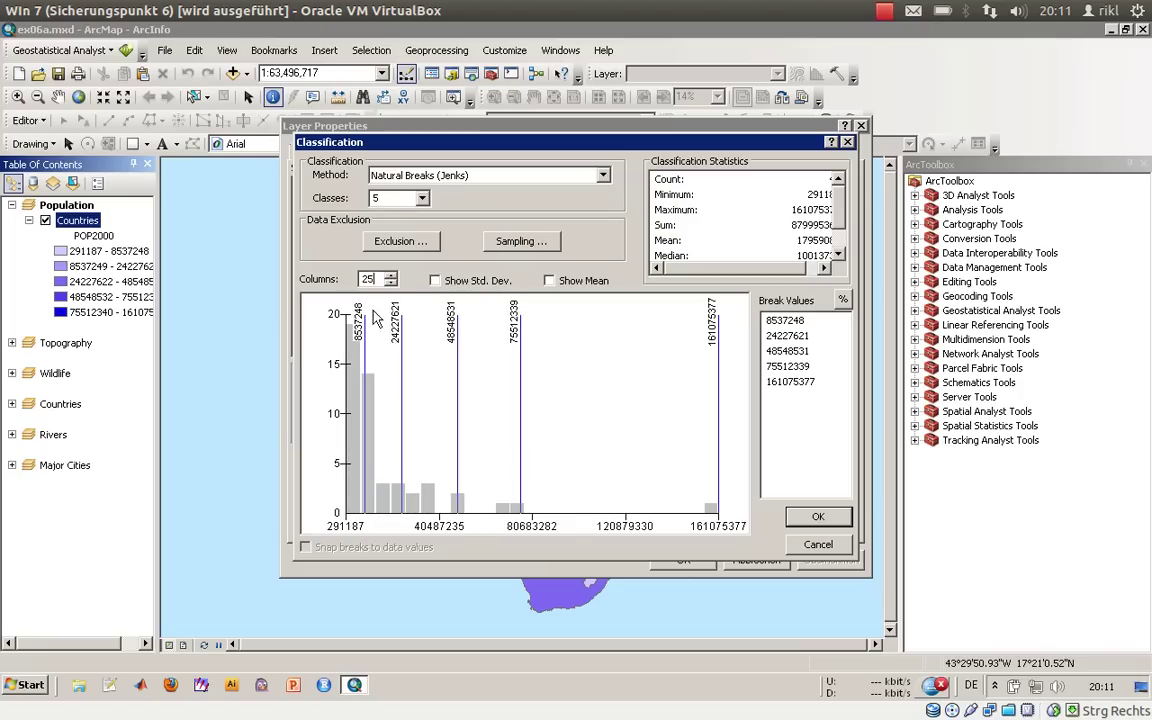
pyautogui.press('BackSpace')
pyautogui.press('BackSpace')
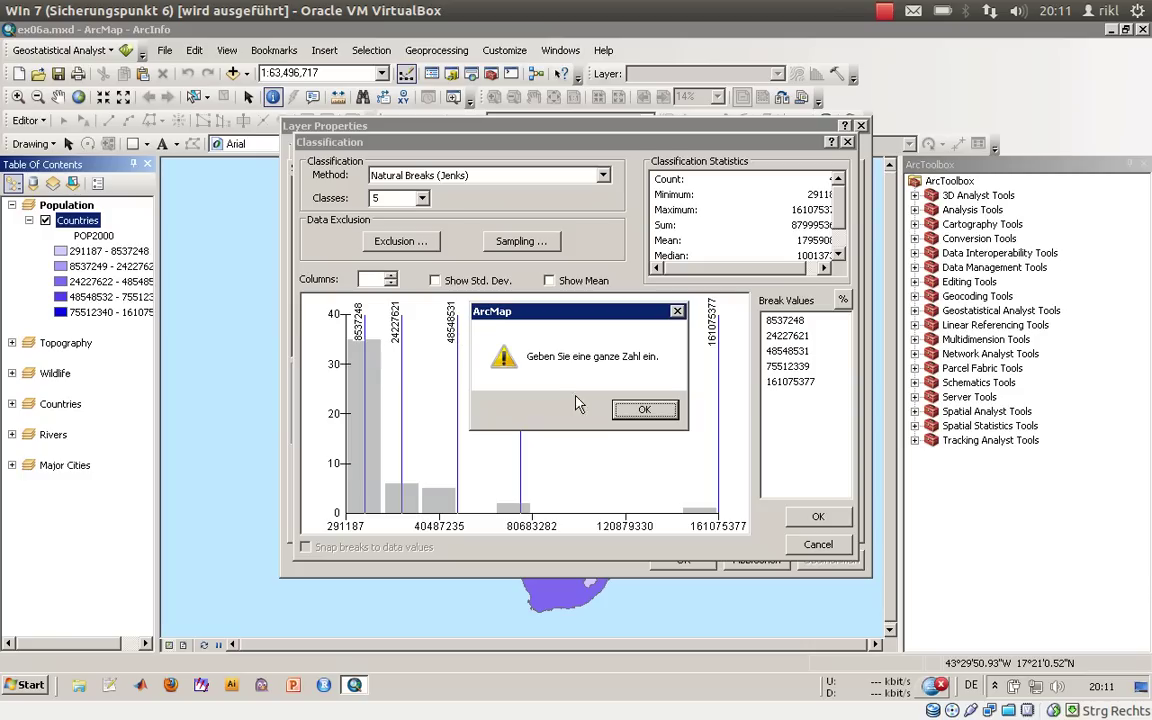
pyautogui.click(644, 409)
pyautogui.write('100')
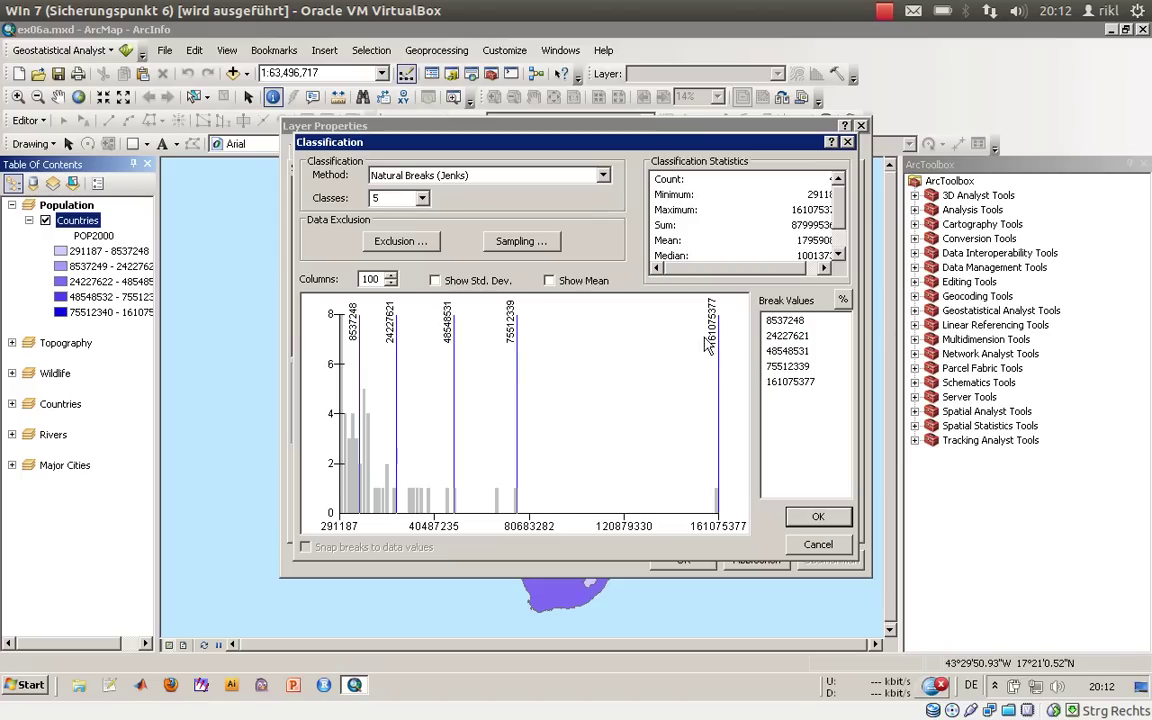
# Switch the classification to Manual, move the top break, and insert a break near 107527583.
pyautogui.click(795, 382)
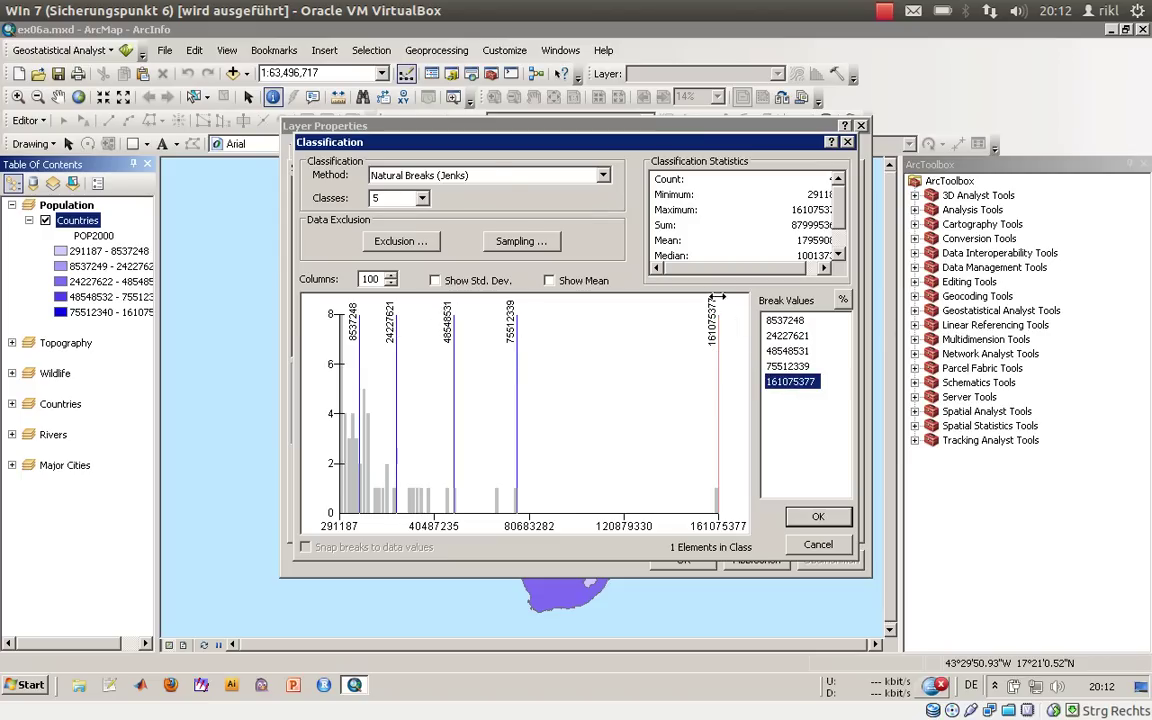
pyautogui.click(491, 178)
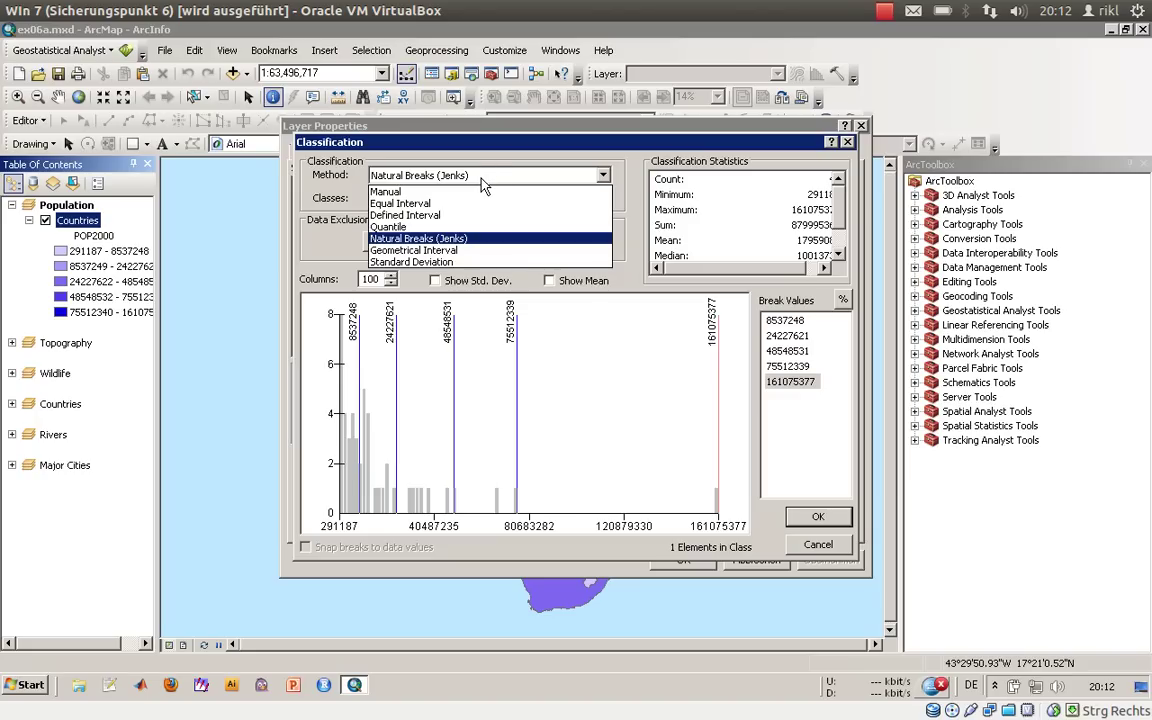
pyautogui.click(390, 192)
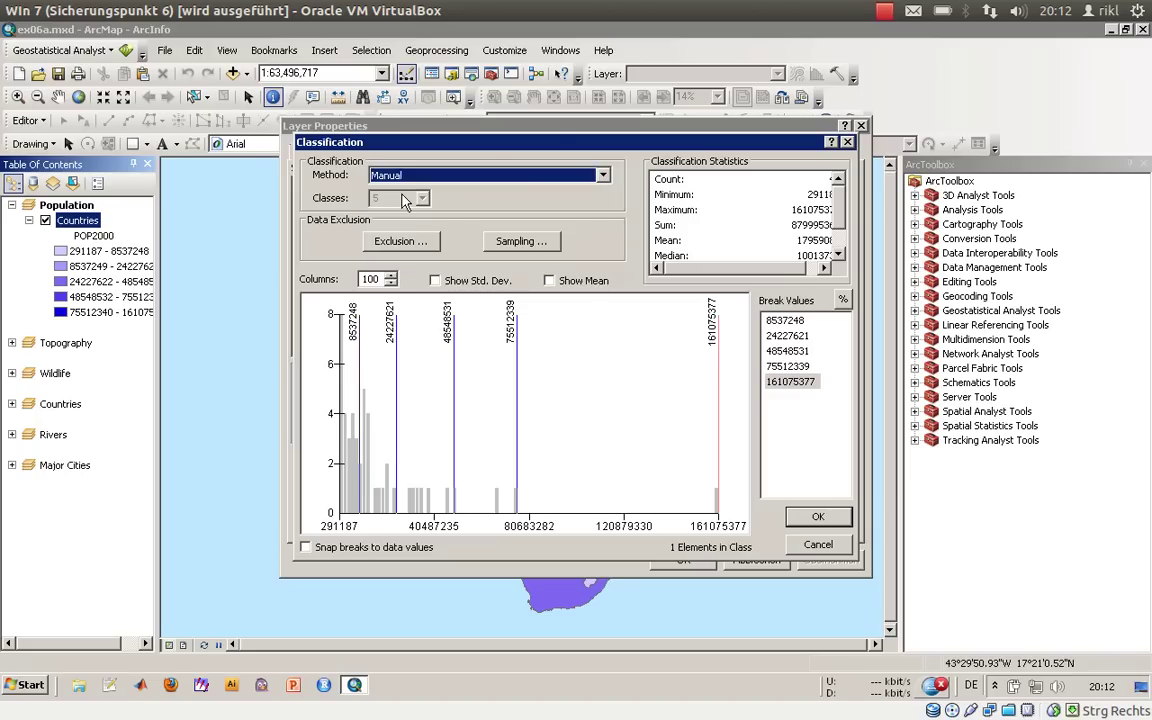
pyautogui.rightClick(418, 379)
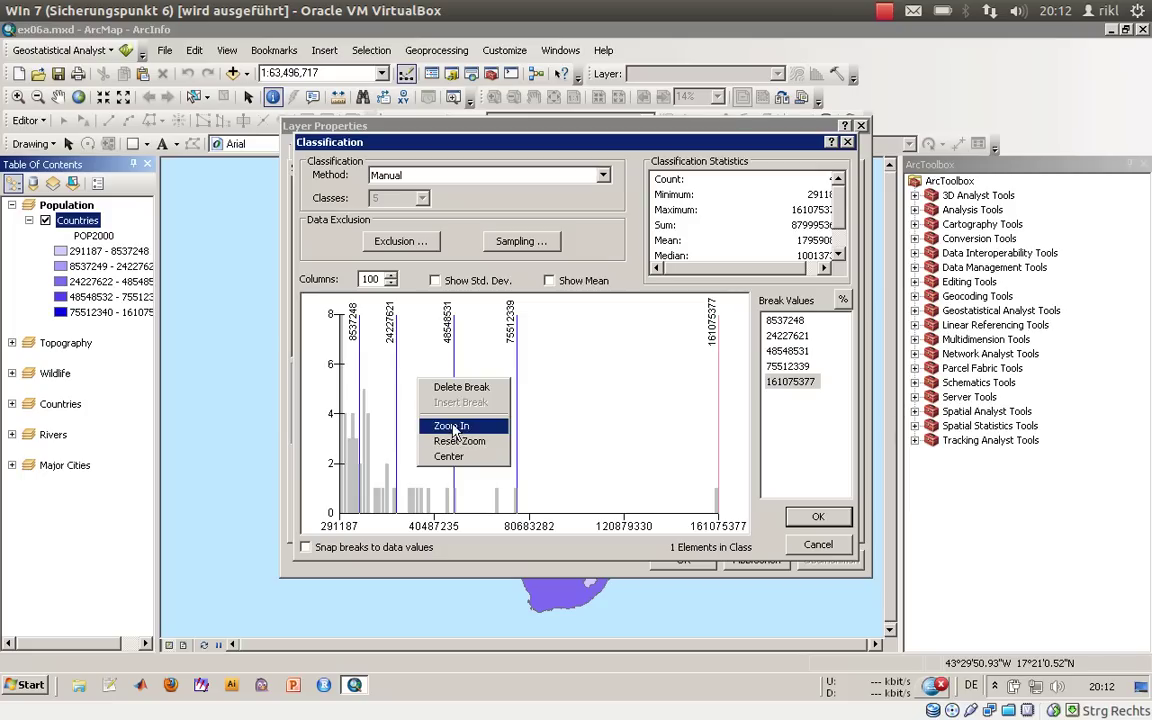
pyautogui.click(430, 364)
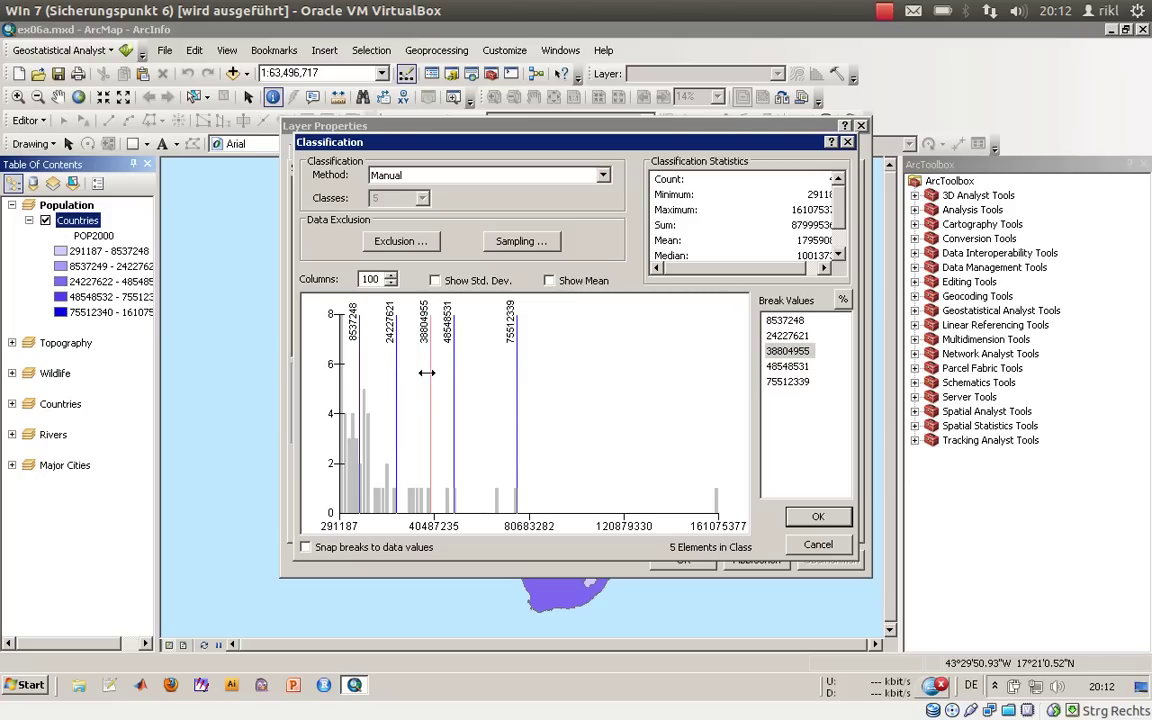
pyautogui.moveTo(429, 373); pyautogui.dragTo(718, 387)
pyautogui.rightClick(668, 406)
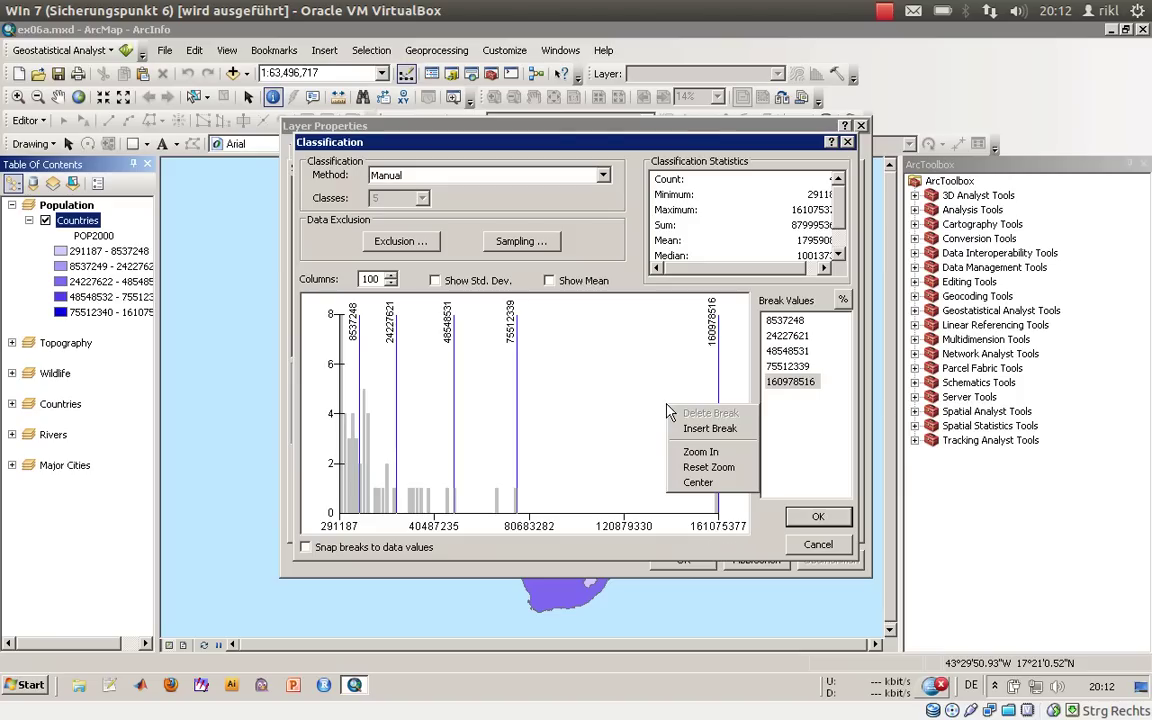
pyautogui.click(695, 429)
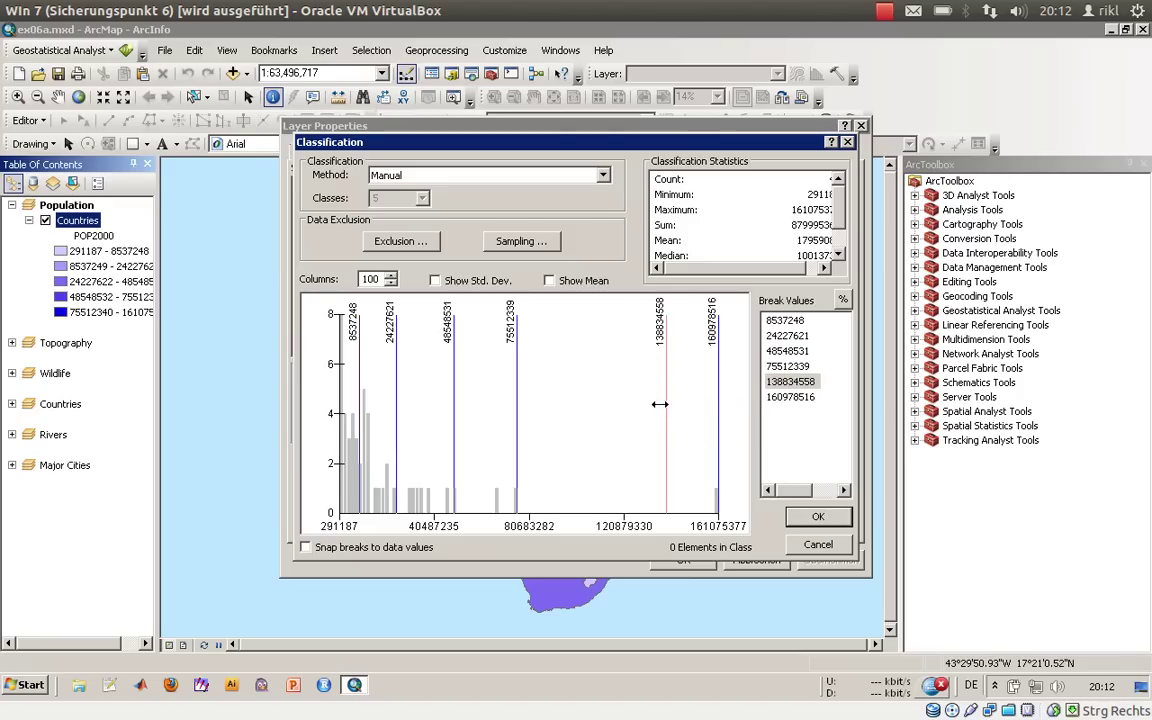
pyautogui.moveTo(660, 404); pyautogui.dragTo(592, 405)
# Keep the top break at 160978516 and delete trial breaks at 105618621 and 95310227.
pyautogui.click(790, 397)
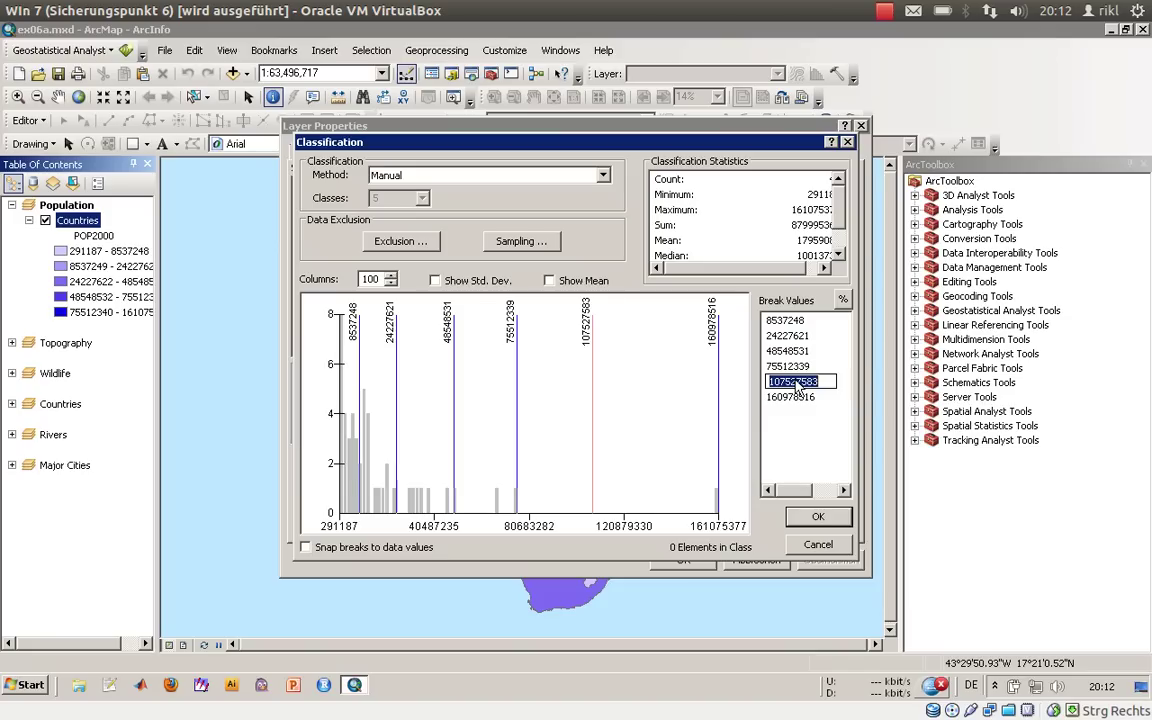
pyautogui.rightClick(798, 398)
pyautogui.press('Escape')
pyautogui.rightClick(810, 381)
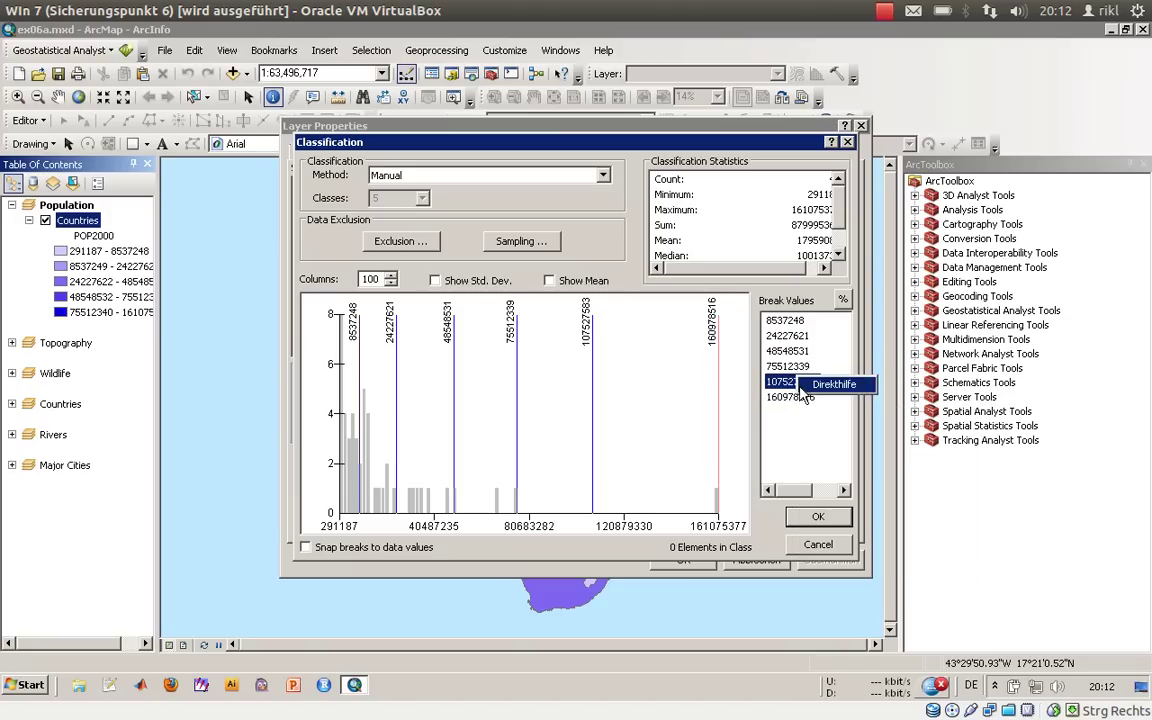
pyautogui.moveTo(592, 378); pyautogui.dragTo(588, 374)
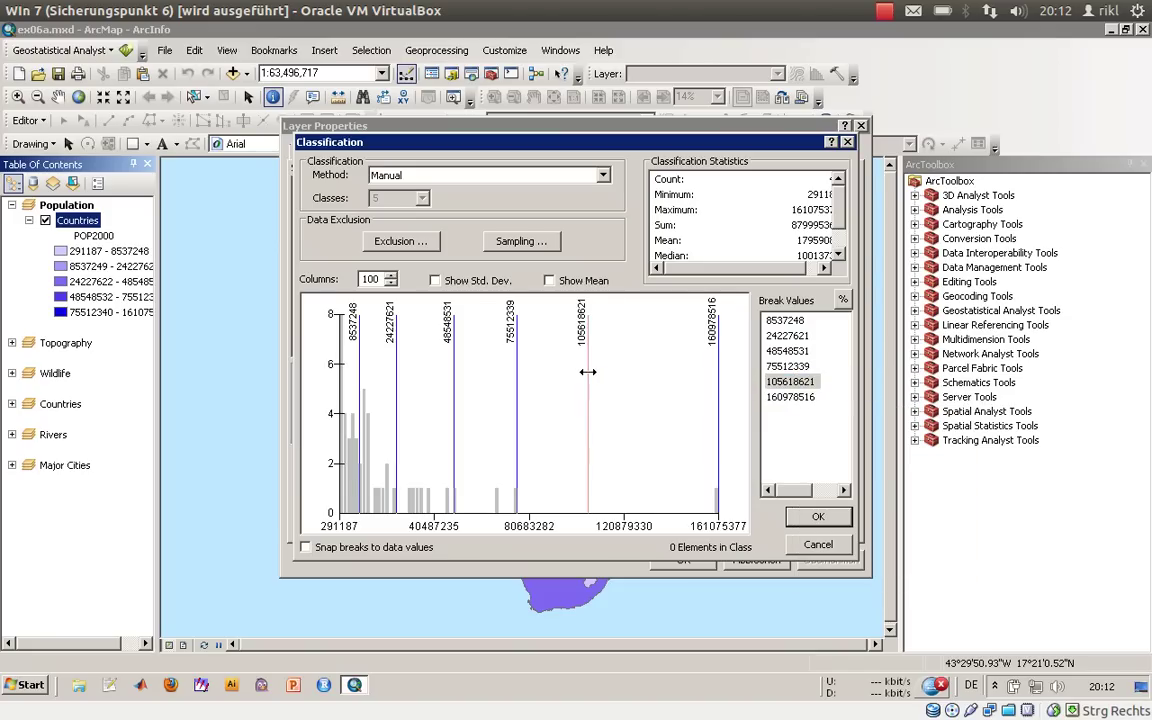
pyautogui.rightClick(589, 374)
pyautogui.click(627, 384)
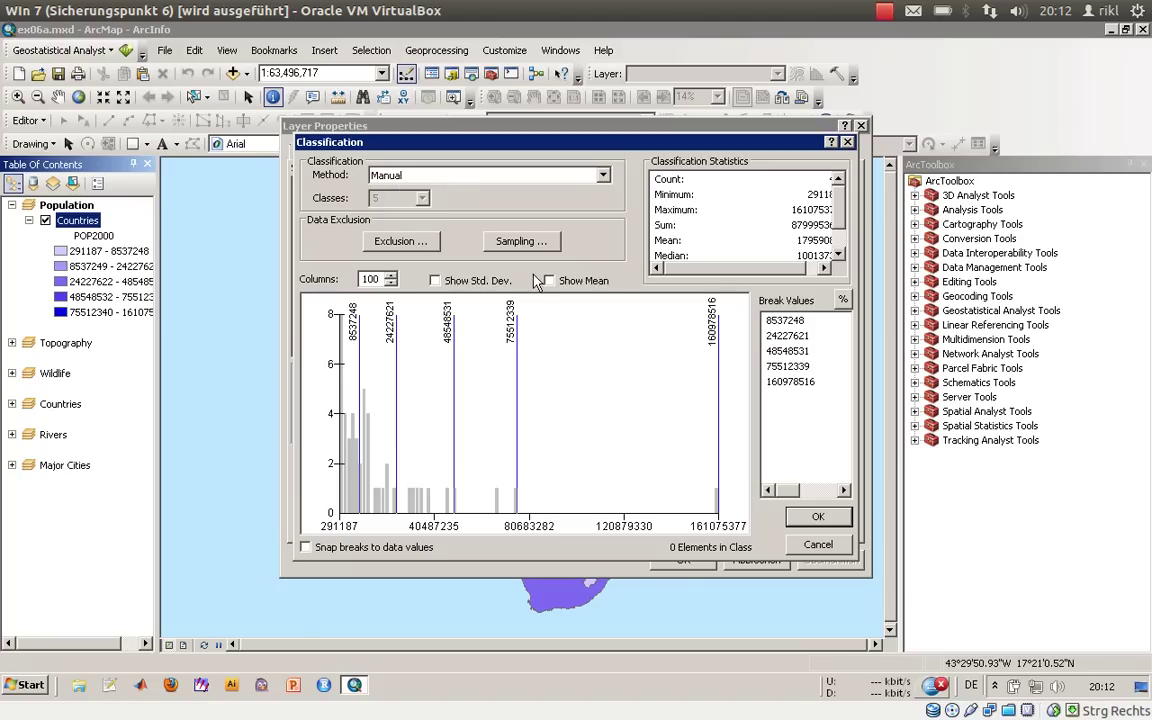
pyautogui.rightClick(565, 412)
pyautogui.click(603, 430)
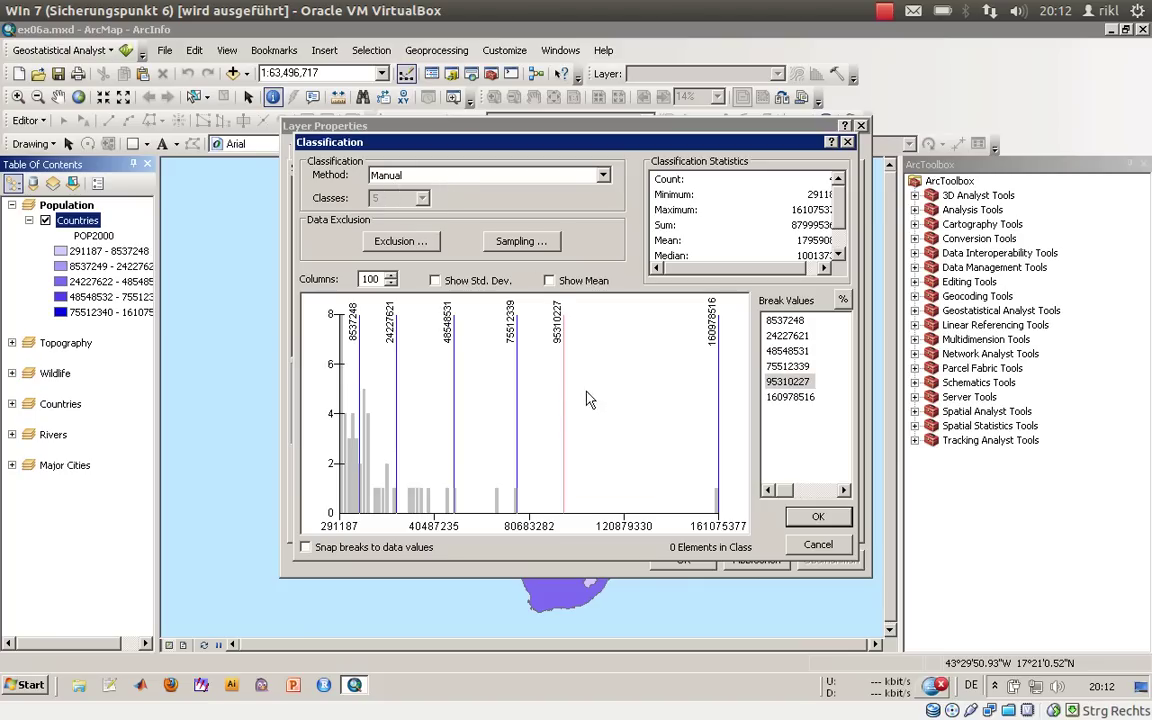
pyautogui.rightClick(574, 456)
pyautogui.click(598, 466)
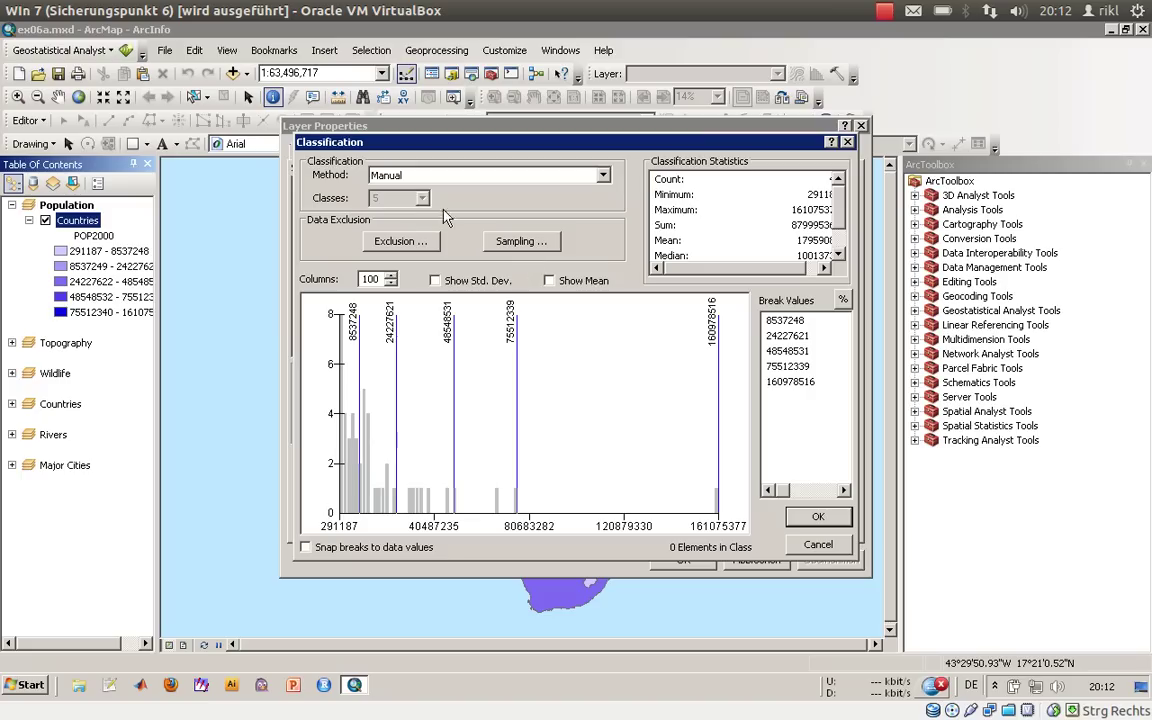
# Try Equal Interval classification and inspect the 53885917 and 80683282 break values.
pyautogui.click(436, 178)
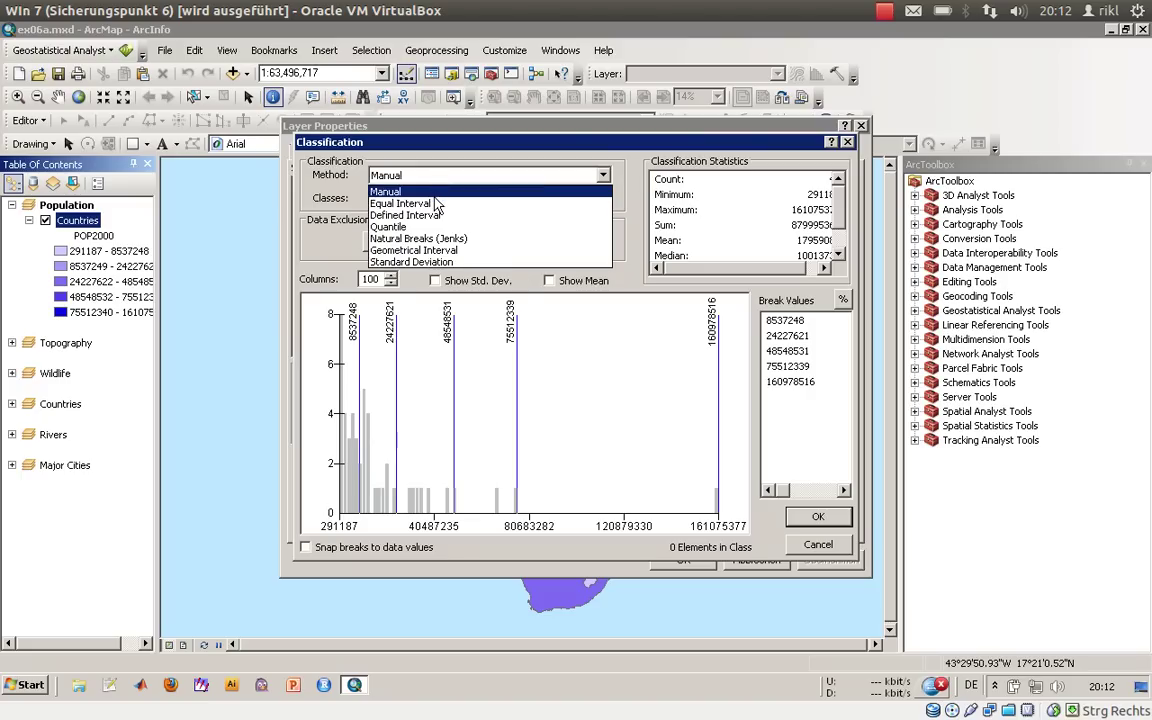
pyautogui.click(436, 204)
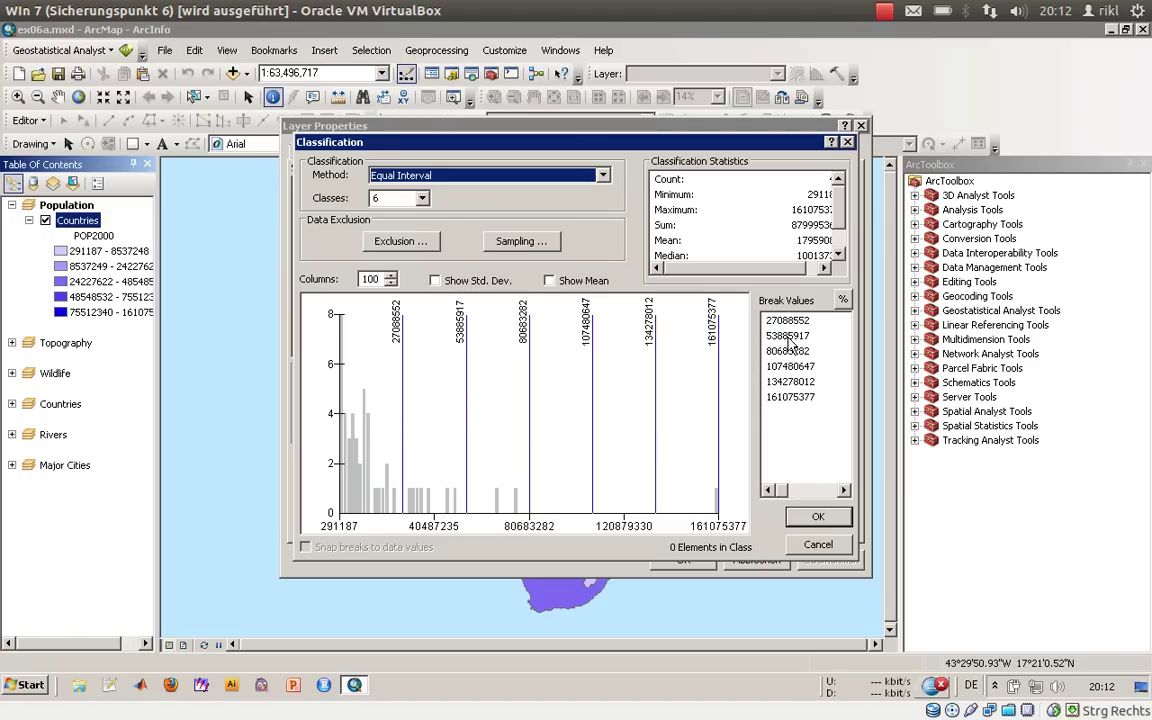
pyautogui.click(788, 337)
pyautogui.doubleClick(788, 351)
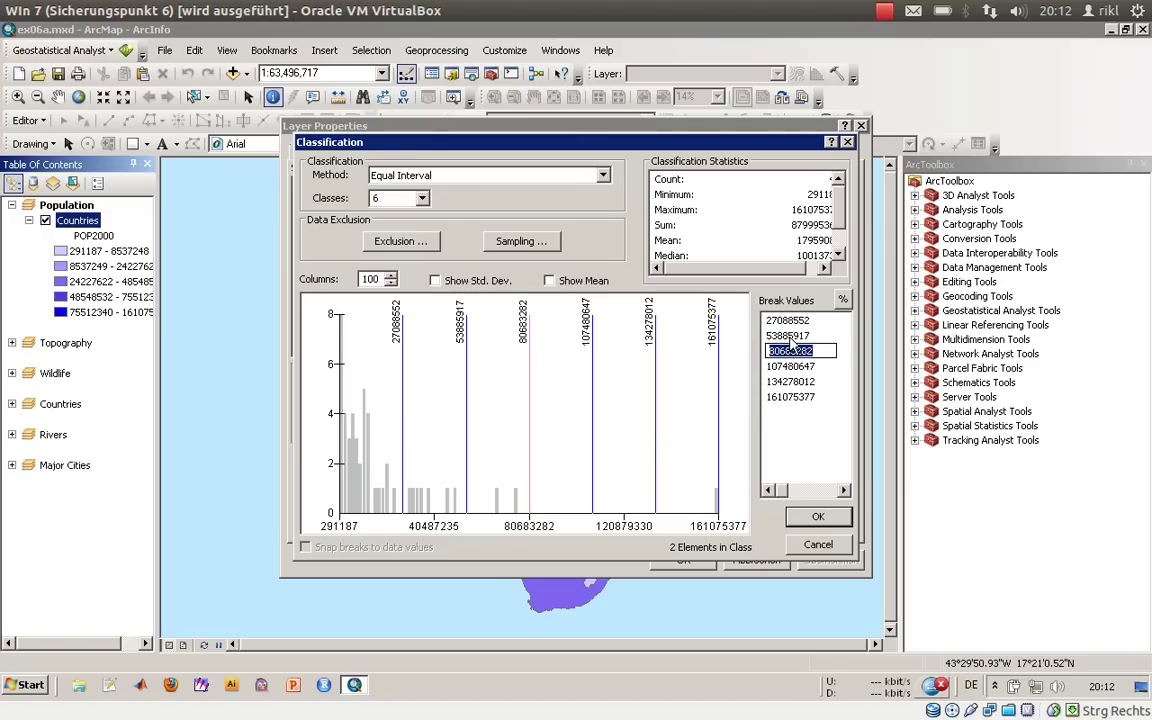
# Set Defined Interval classification with interval size 10000000 and review the resulting 17 classes.
pyautogui.click(432, 172)
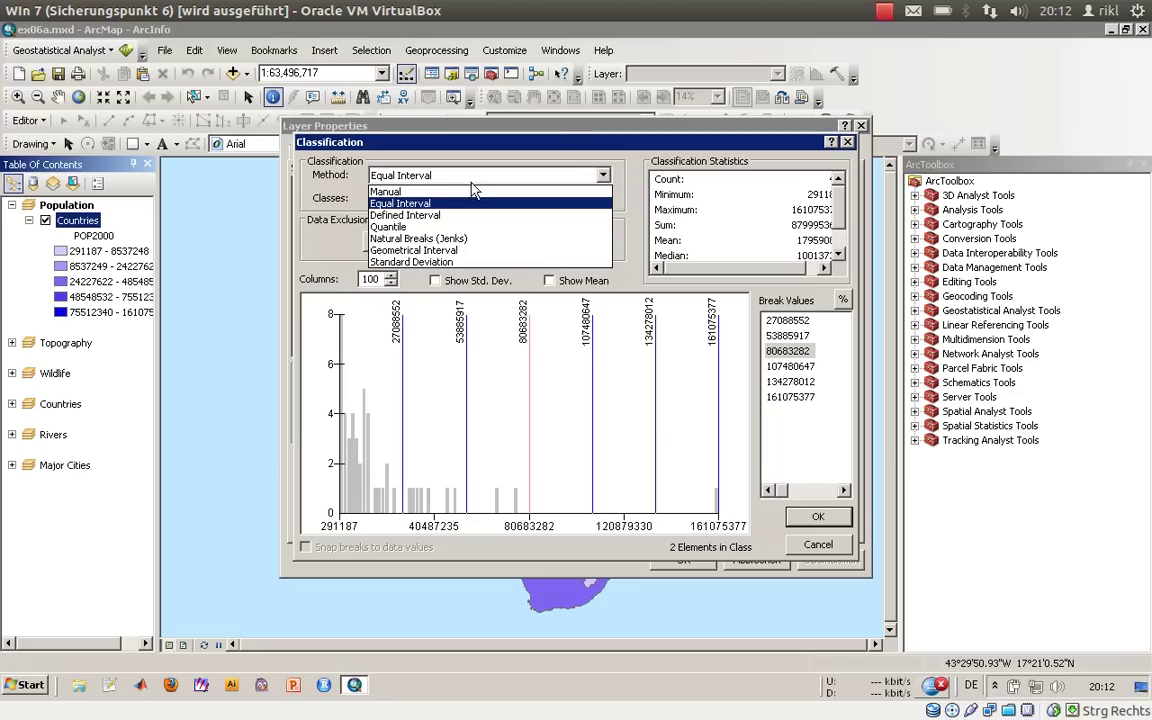
pyautogui.click(447, 218)
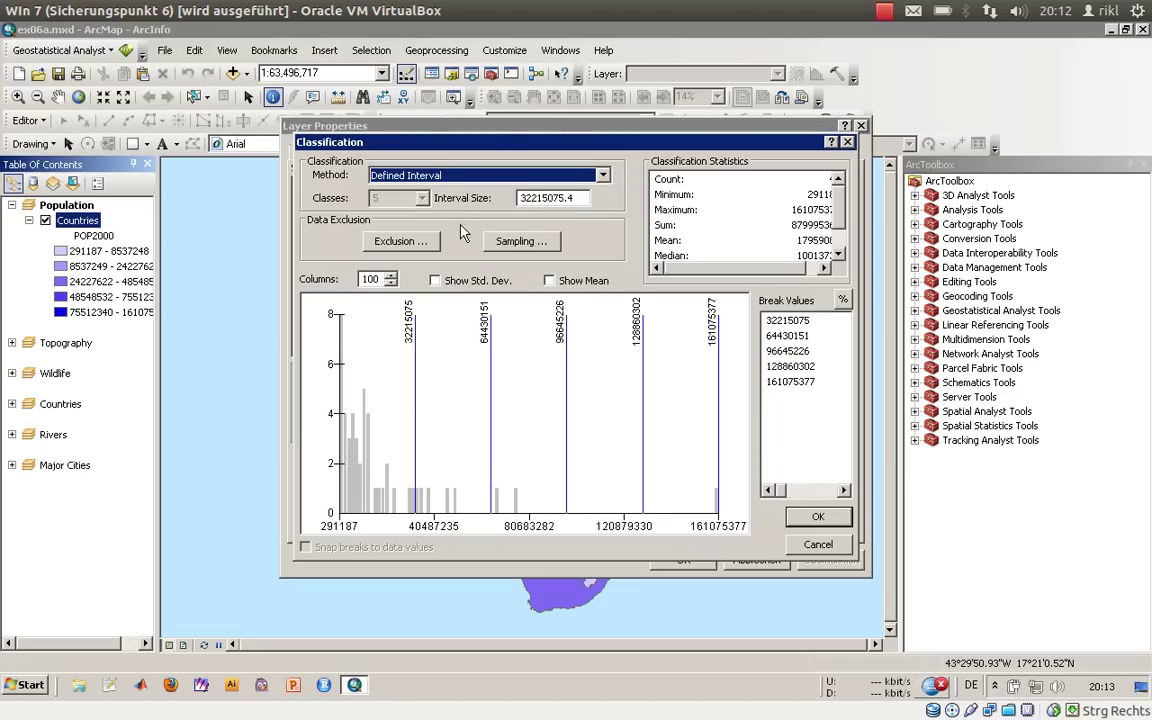
pyautogui.moveTo(580, 197); pyautogui.dragTo(499, 190)
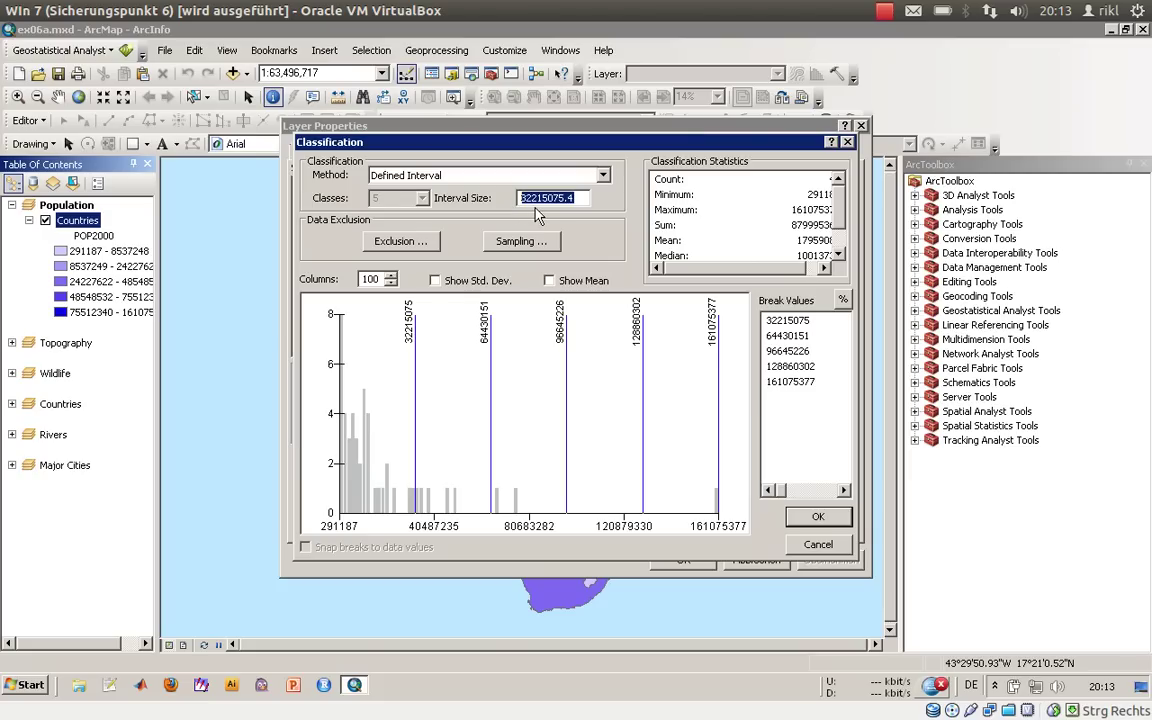
pyautogui.write('1')
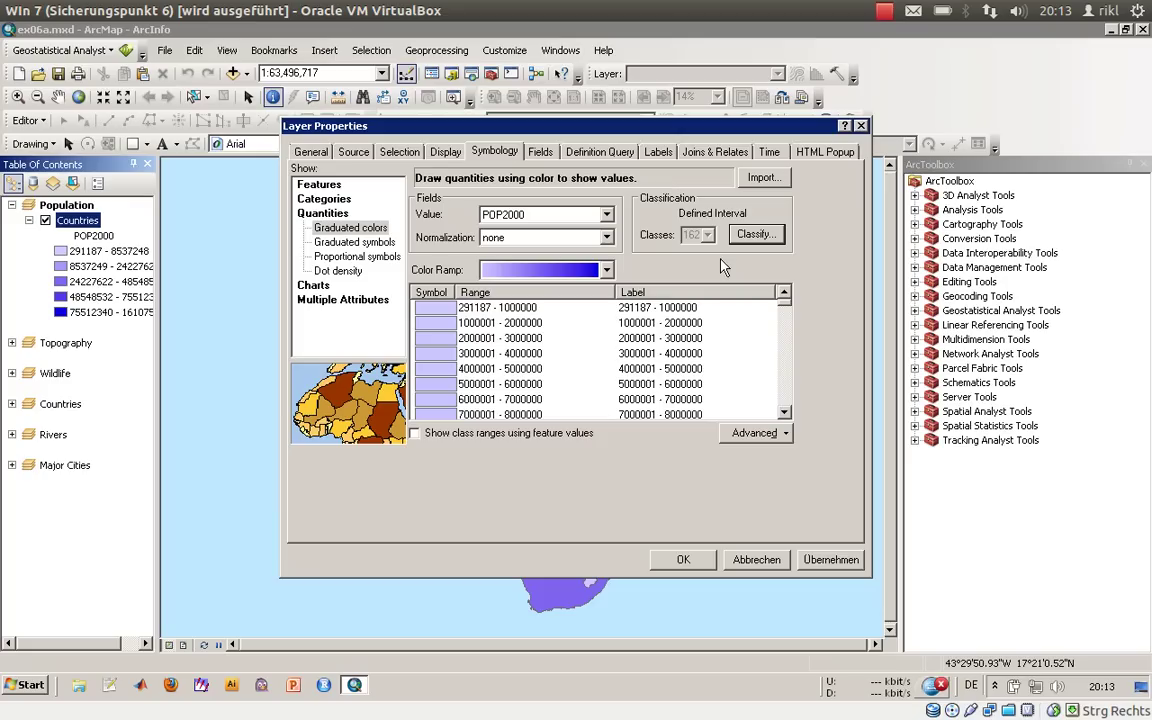
pyautogui.click(755, 240)
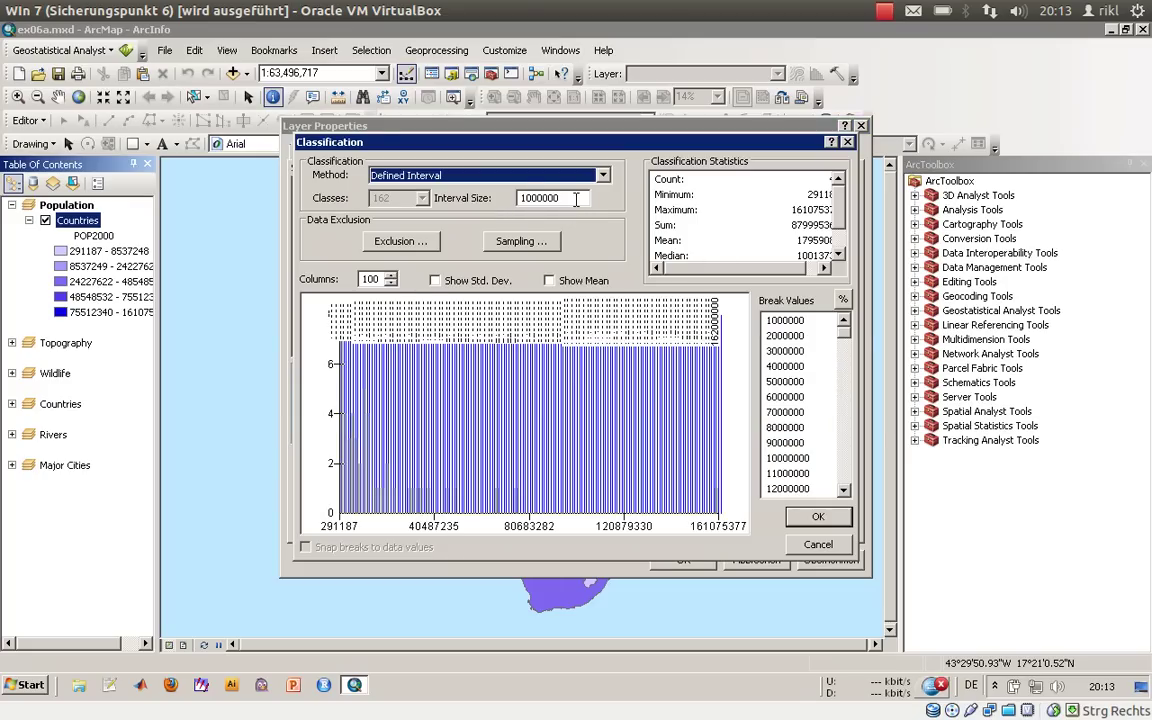
pyautogui.click(576, 200)
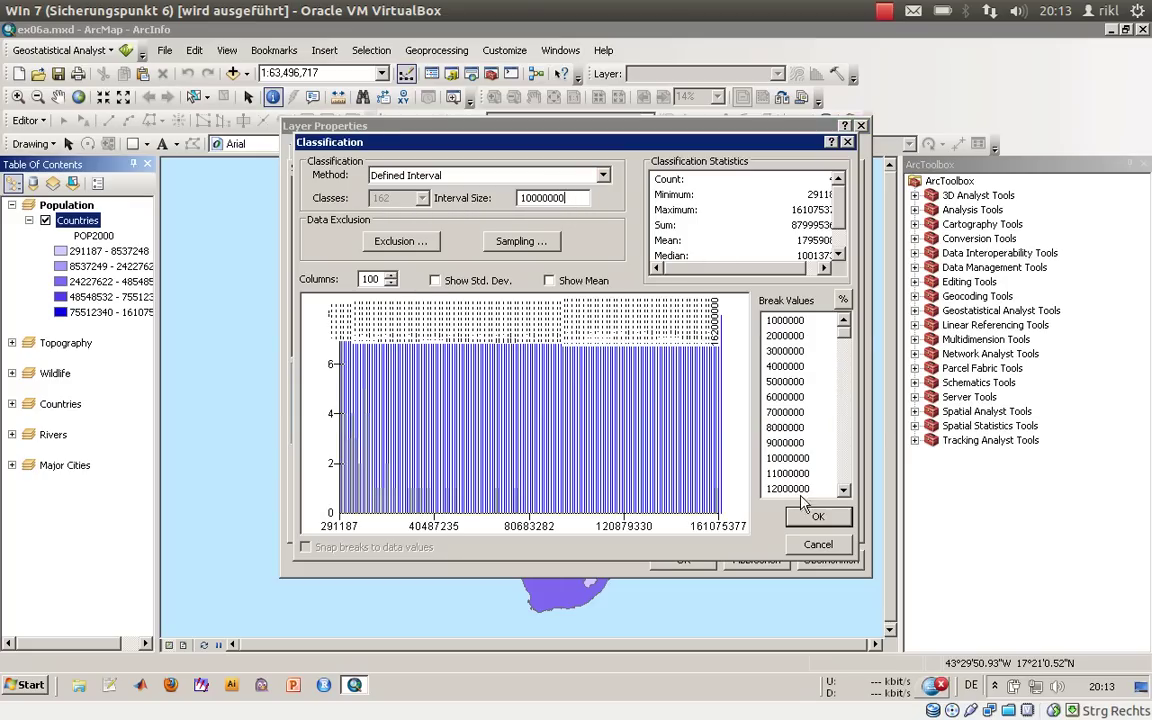
pyautogui.press('Return')
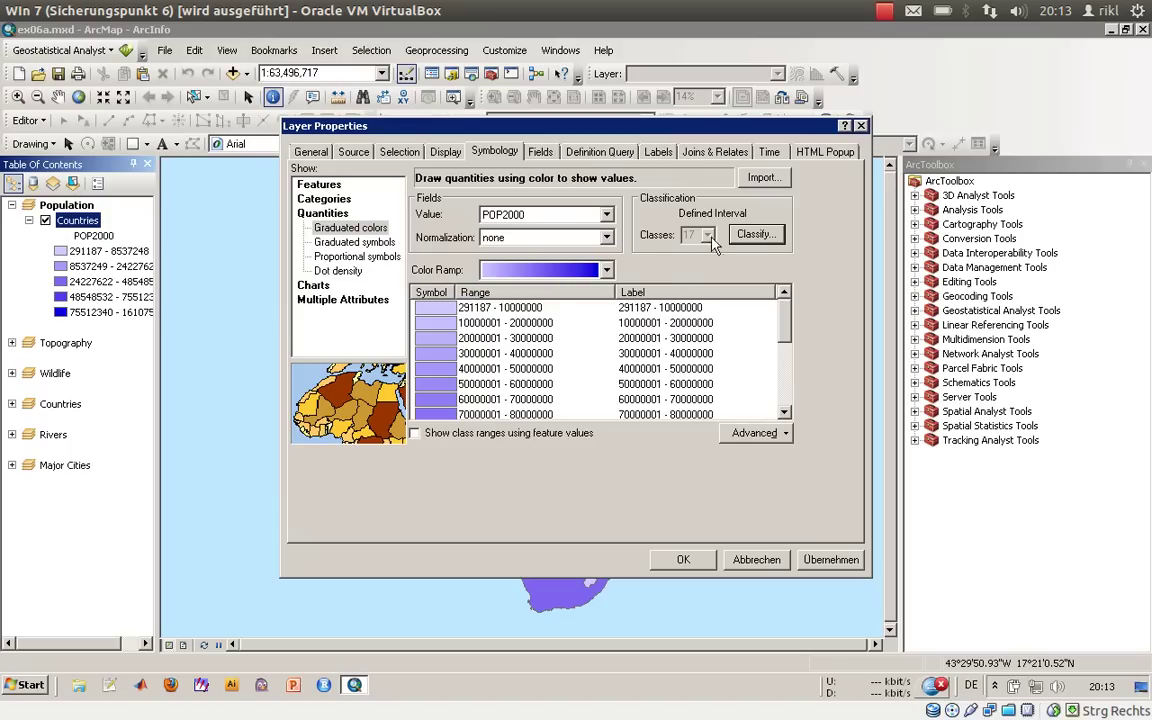
pyautogui.moveTo(785, 320); pyautogui.dragTo(797, 398)
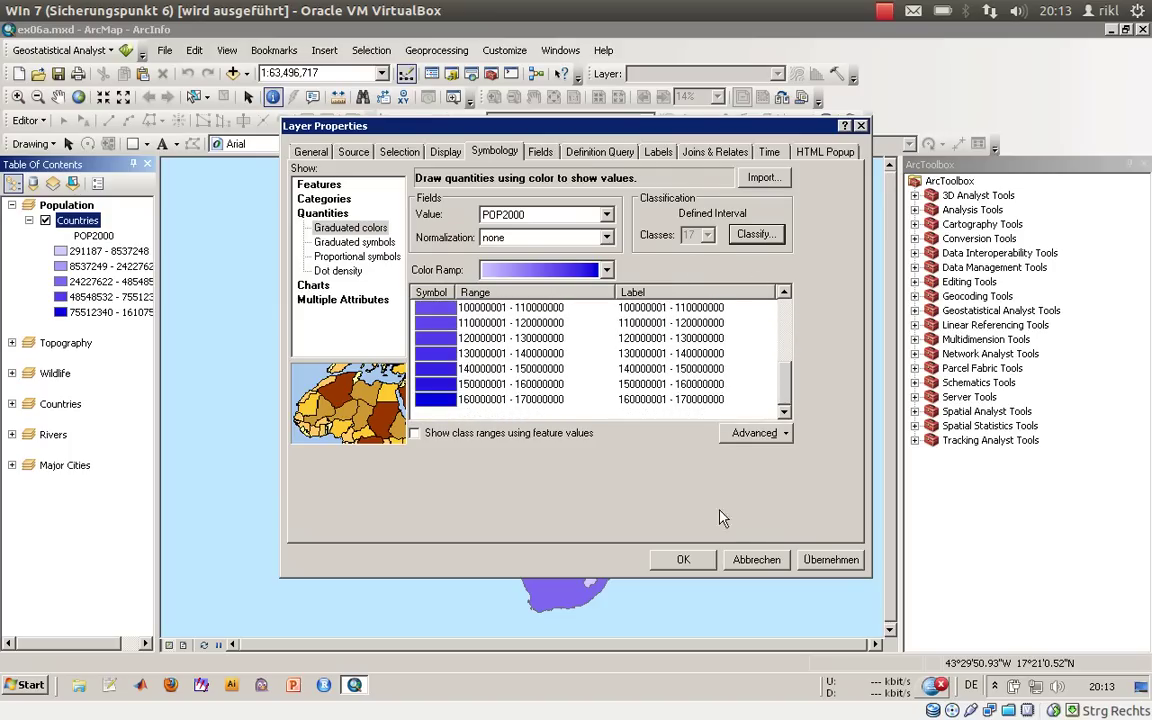
# Apply the 17 interval classes to the map and identify Congo DR's attributes.
pyautogui.click(683, 559)
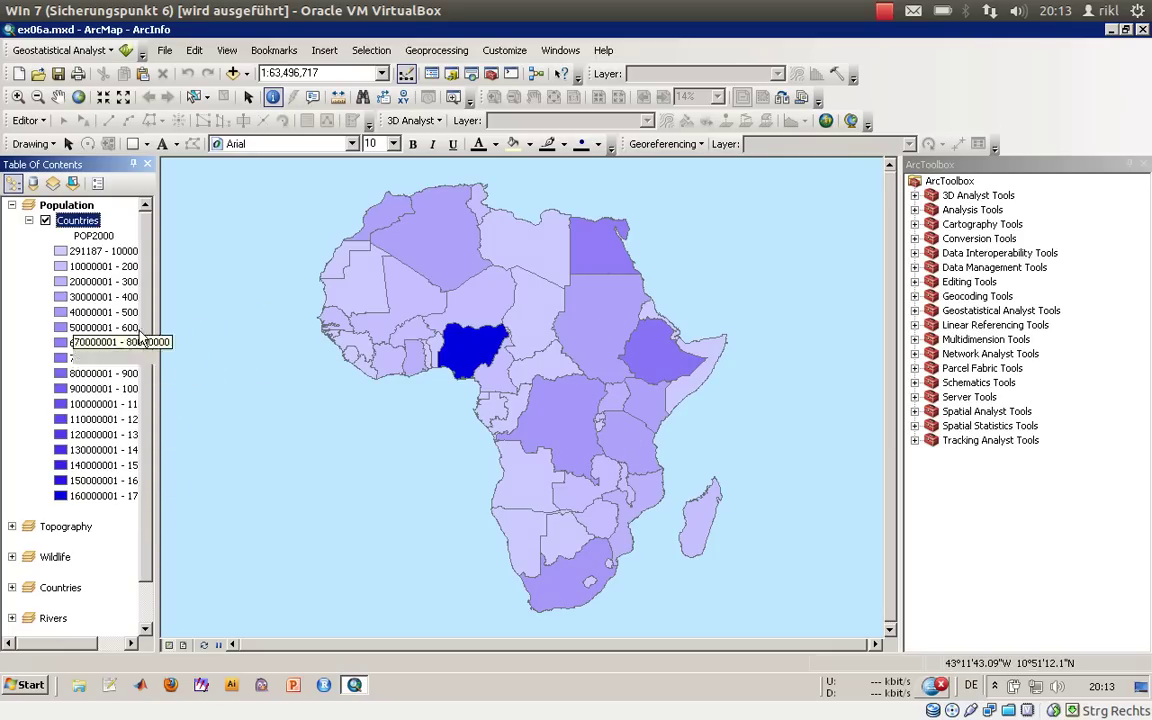
pyautogui.click(576, 437)
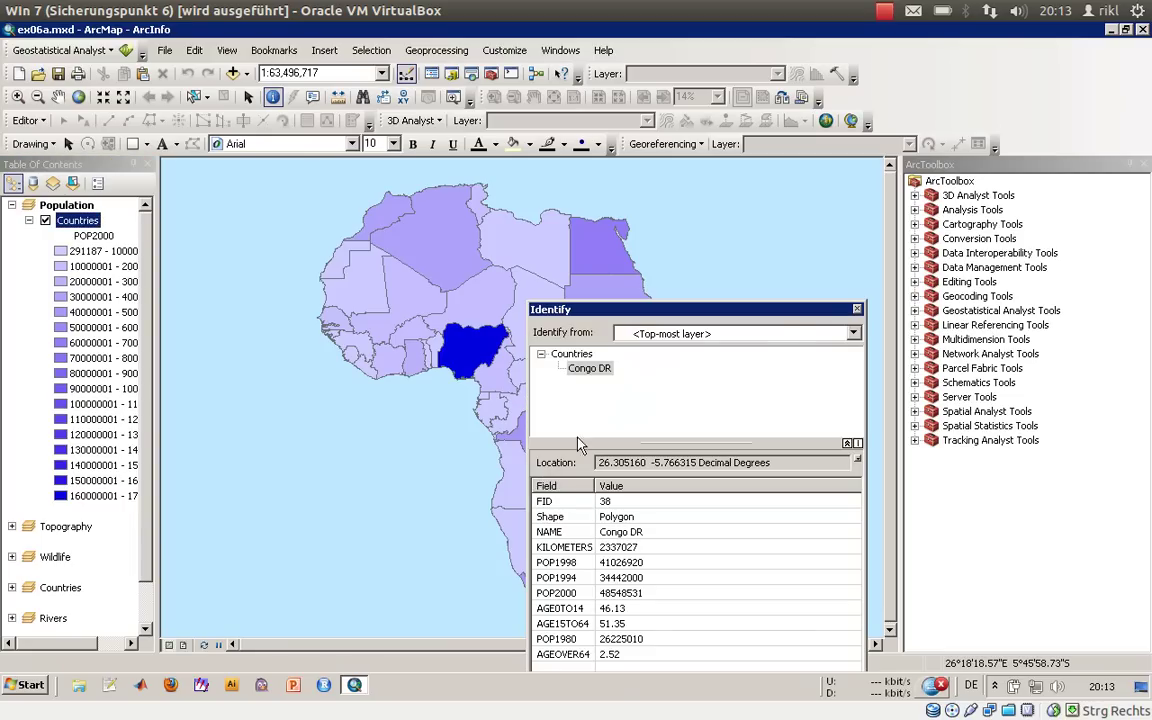
pyautogui.click(856, 309)
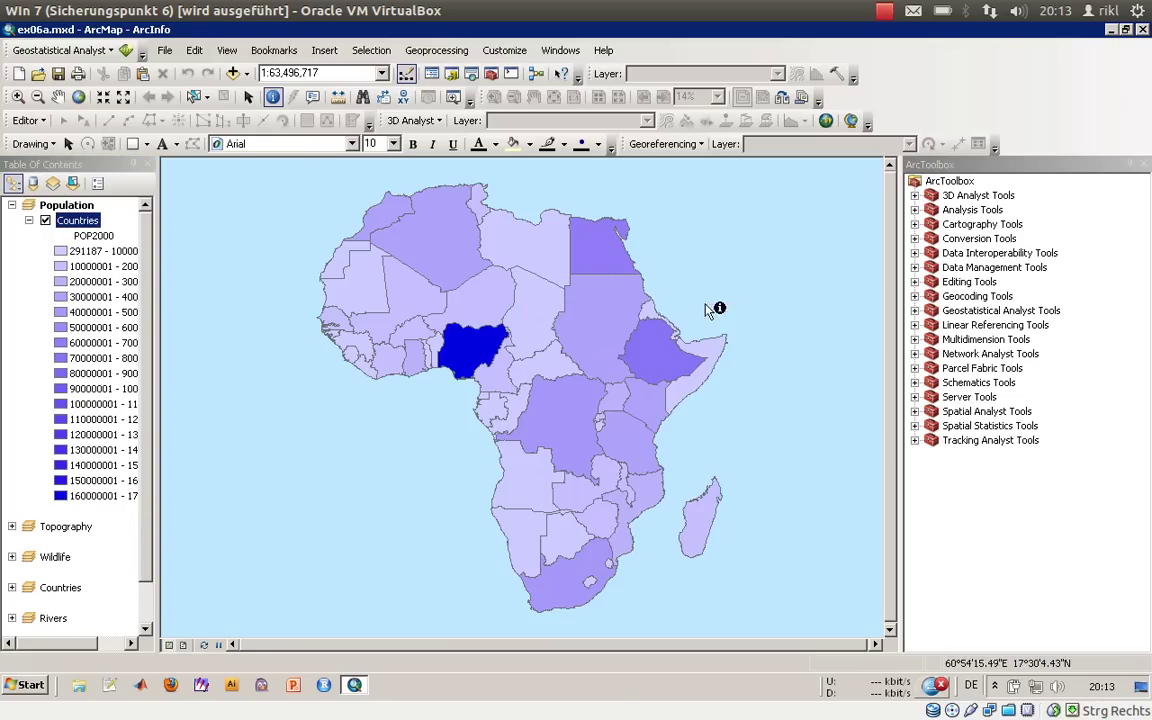
# Reopen the Countries classification settings and switch the method to Quantile.
pyautogui.doubleClick(85, 222)
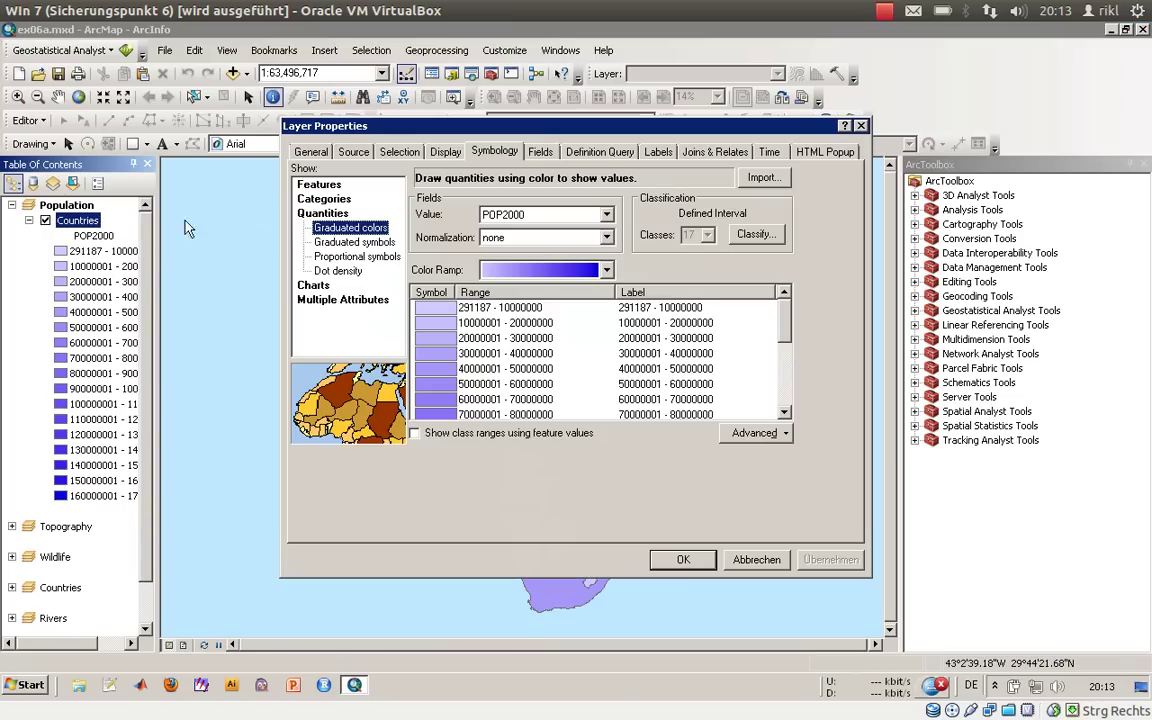
pyautogui.click(772, 240)
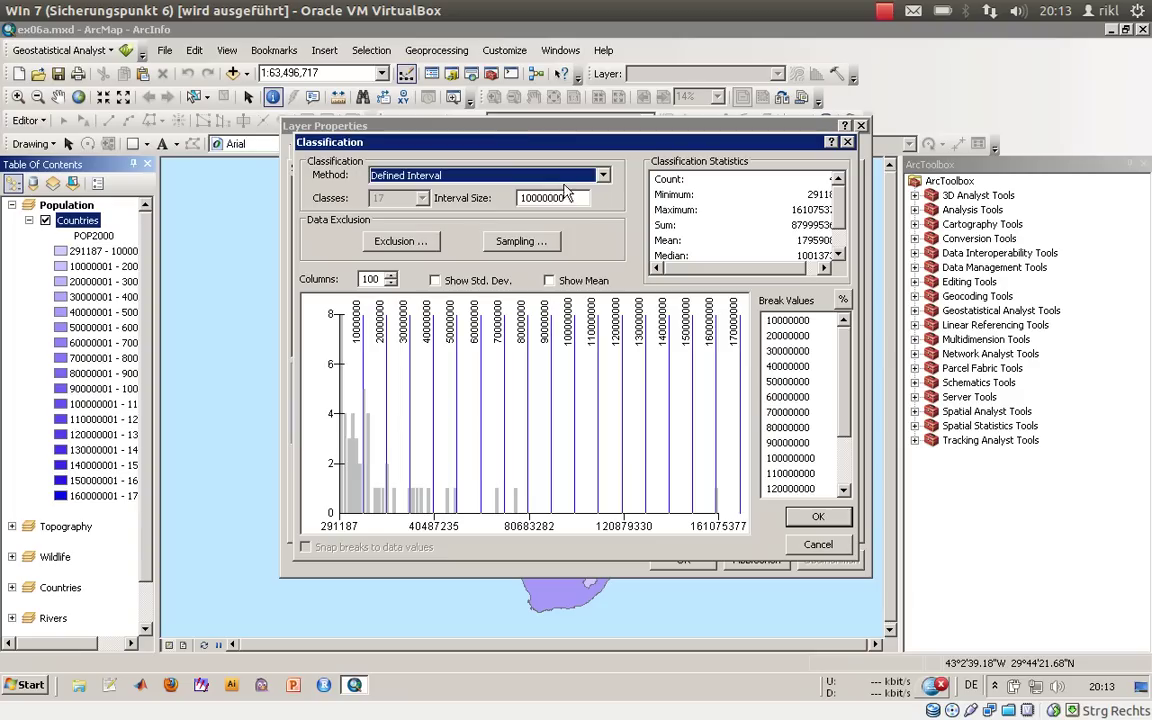
pyautogui.click(512, 175)
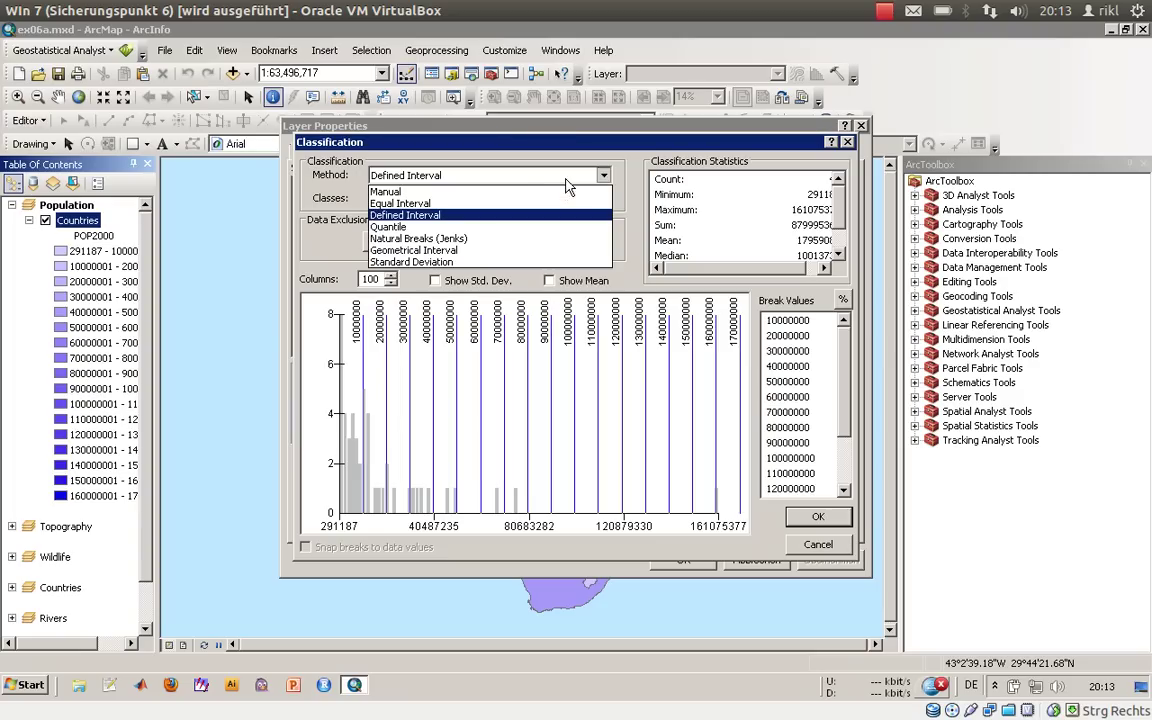
pyautogui.click(522, 229)
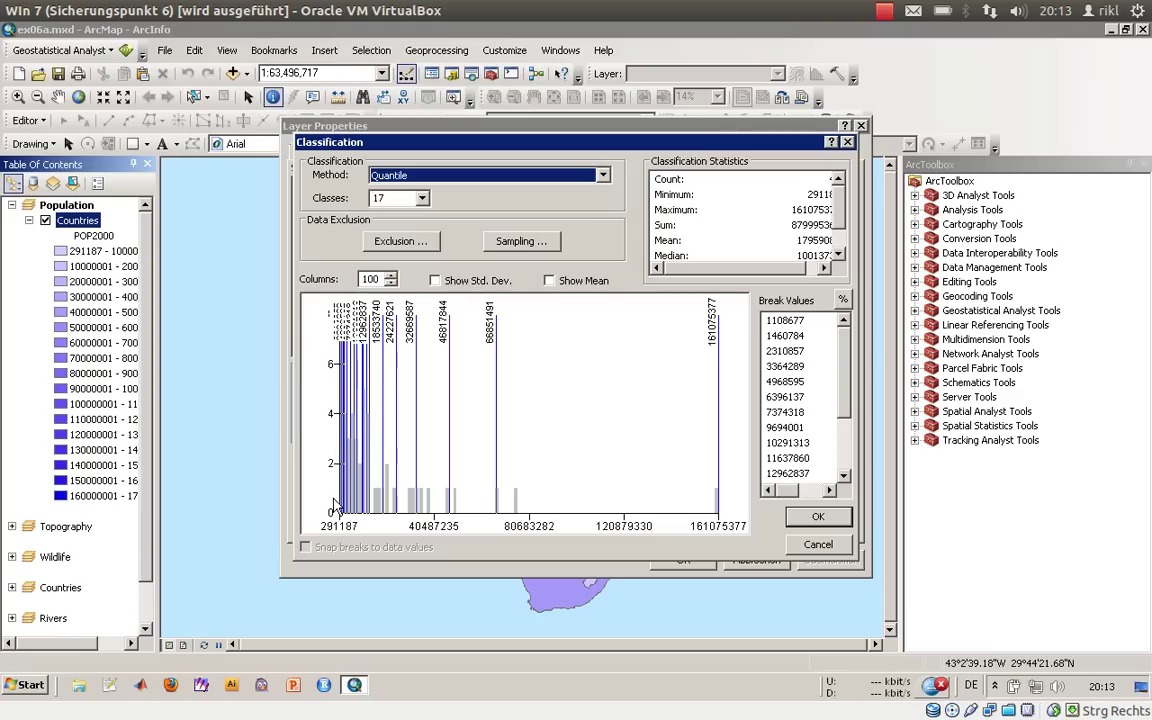
pyautogui.click(520, 503)
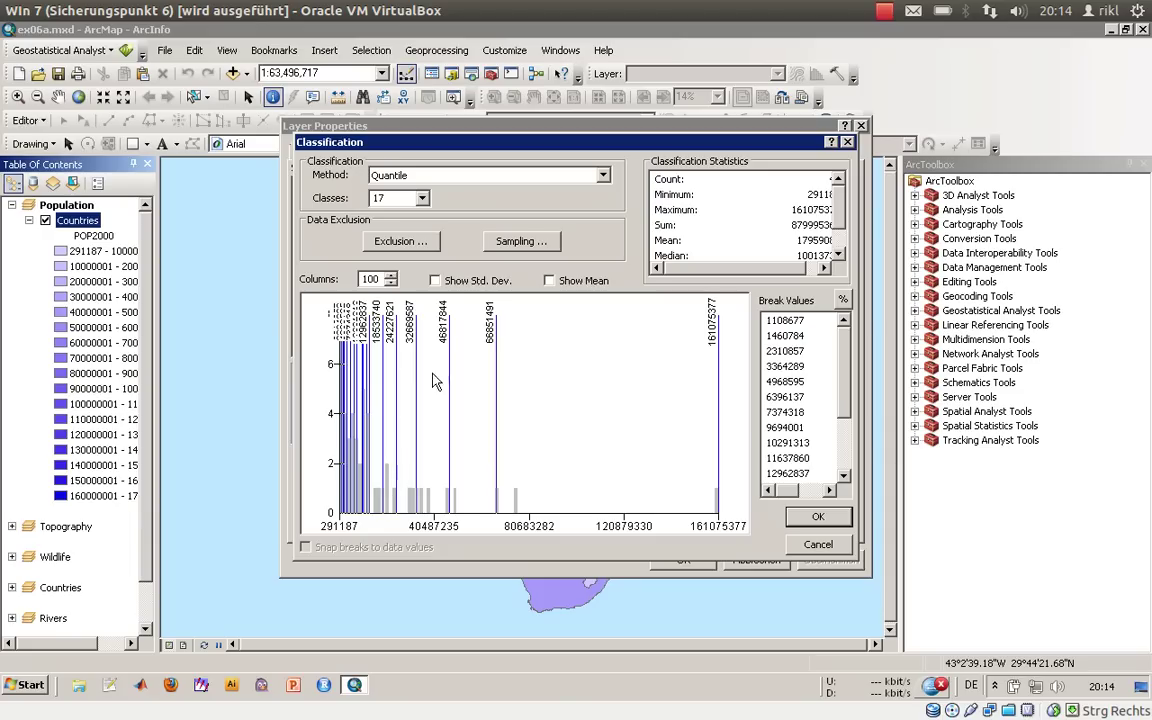
# Set the Quantile classification to 7 classes and confirm the breaks.
pyautogui.click(422, 198)
pyautogui.click(356, 223)
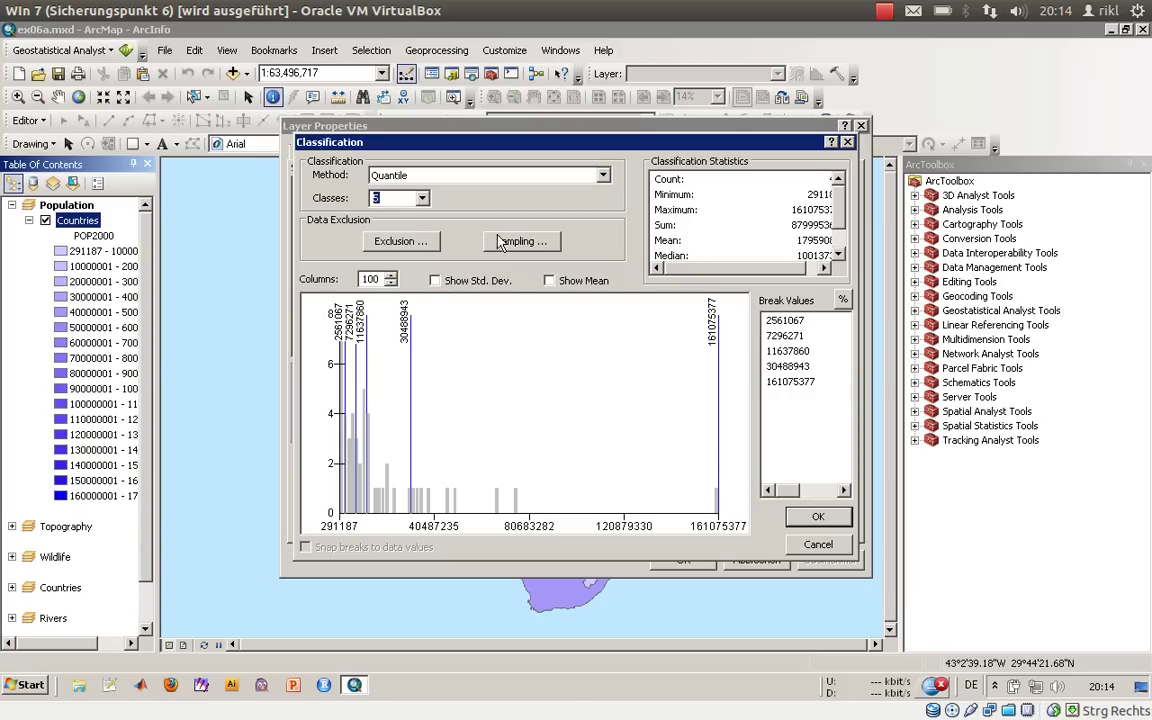
pyautogui.click(396, 198)
pyautogui.click(394, 262)
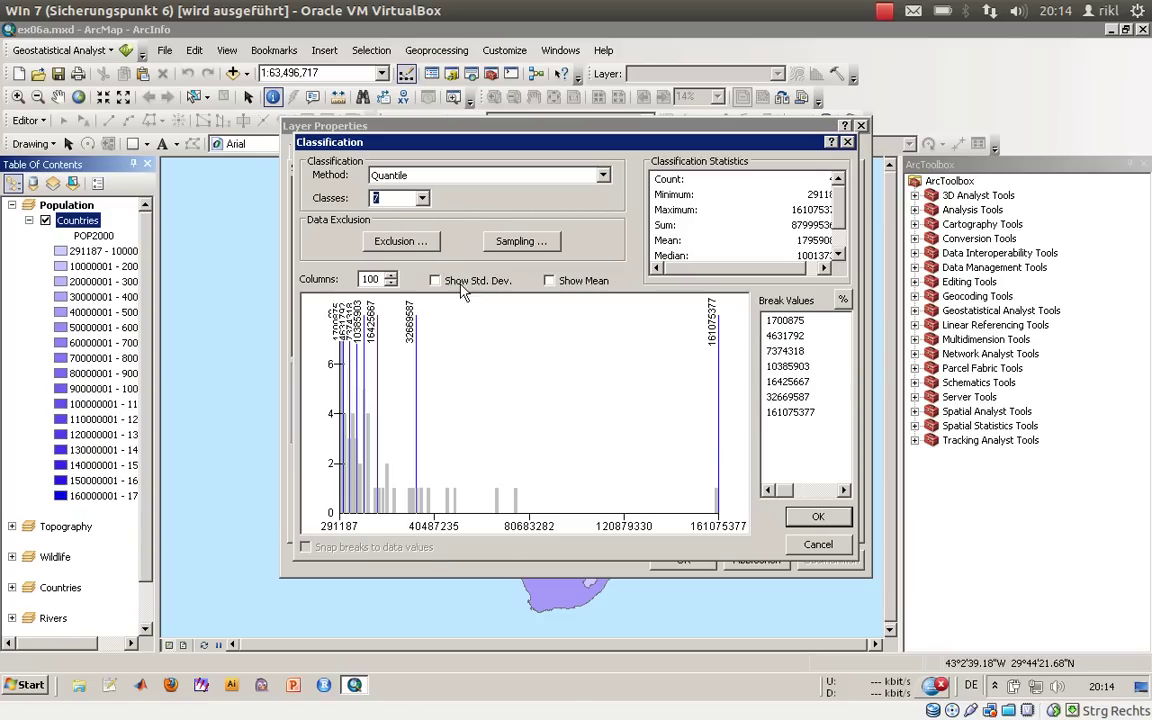
pyautogui.click(822, 518)
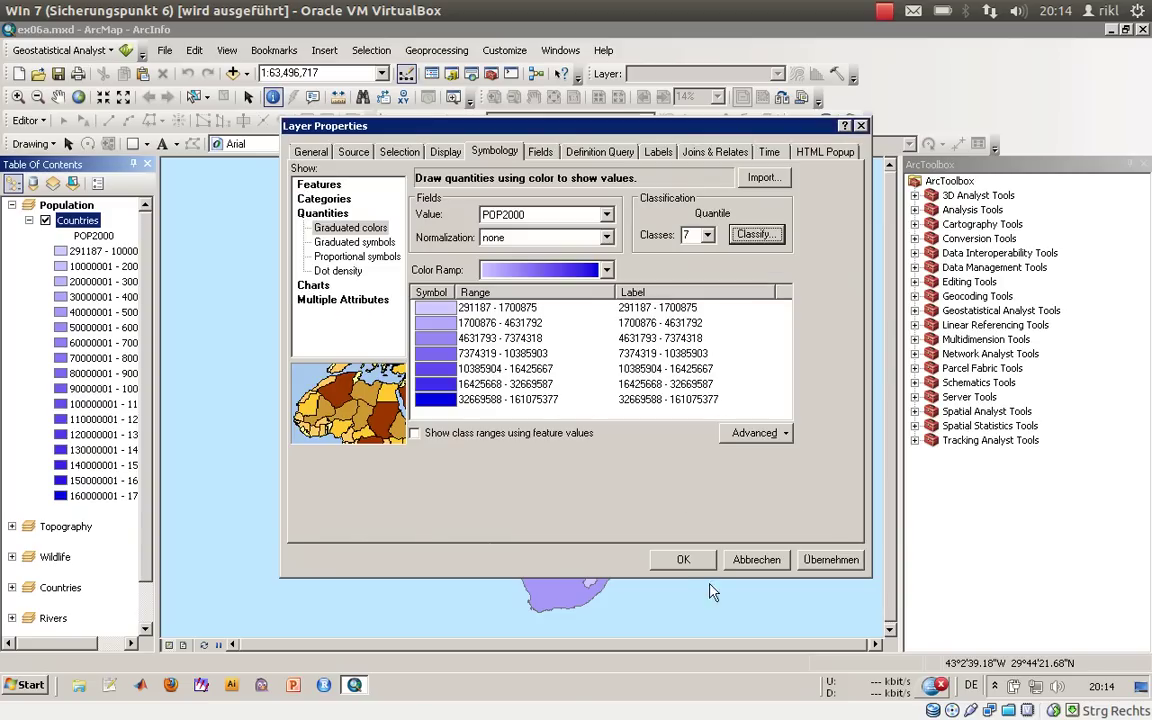
# Apply the 7 quantile classes, then identify the populations of Nigeria, Congo DR and South Africa.
pyautogui.click(683, 559)
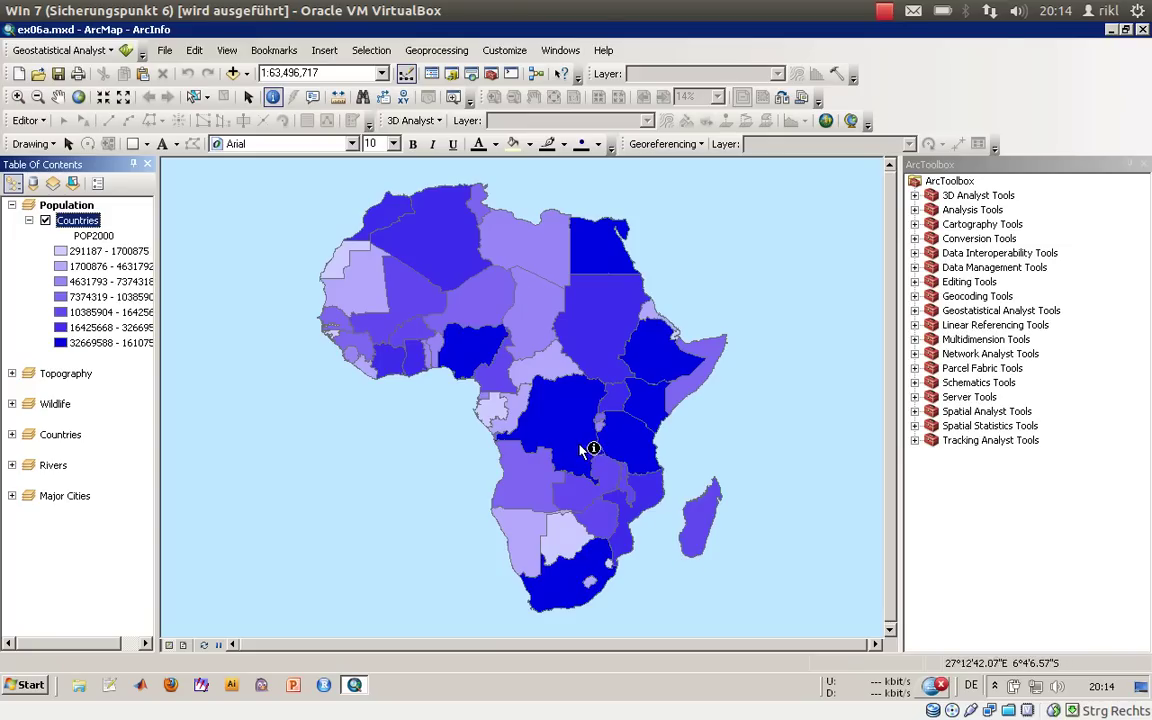
pyautogui.click(471, 350)
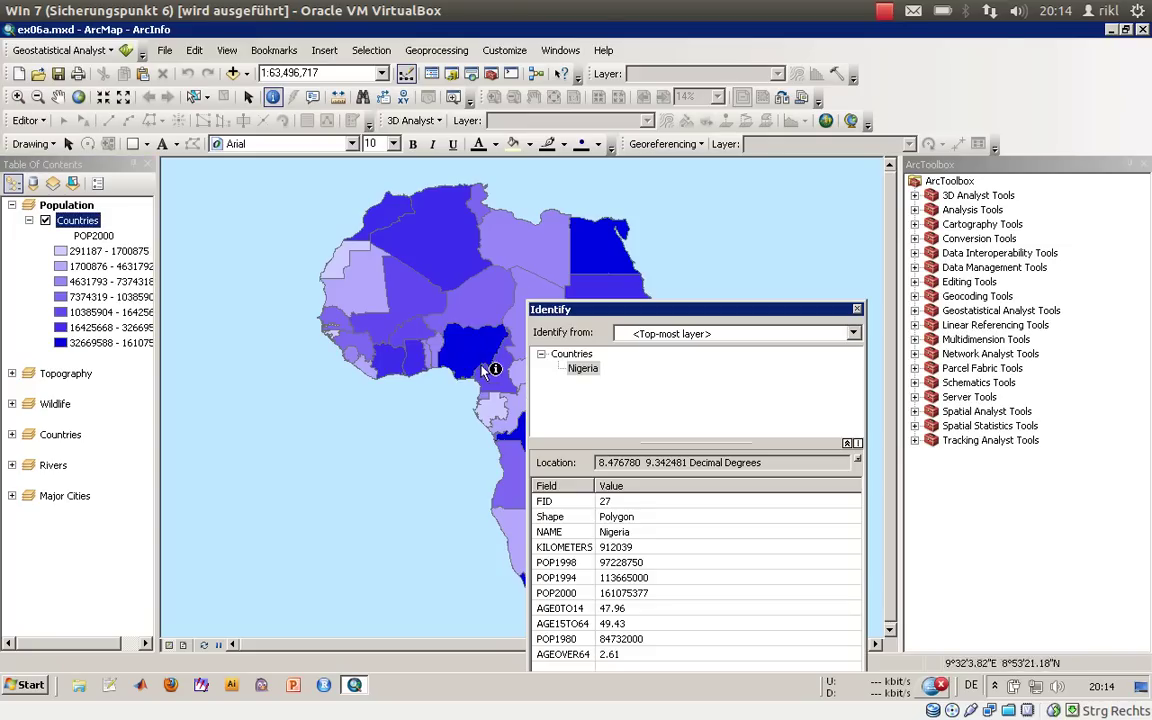
pyautogui.click(857, 309)
pyautogui.click(531, 426)
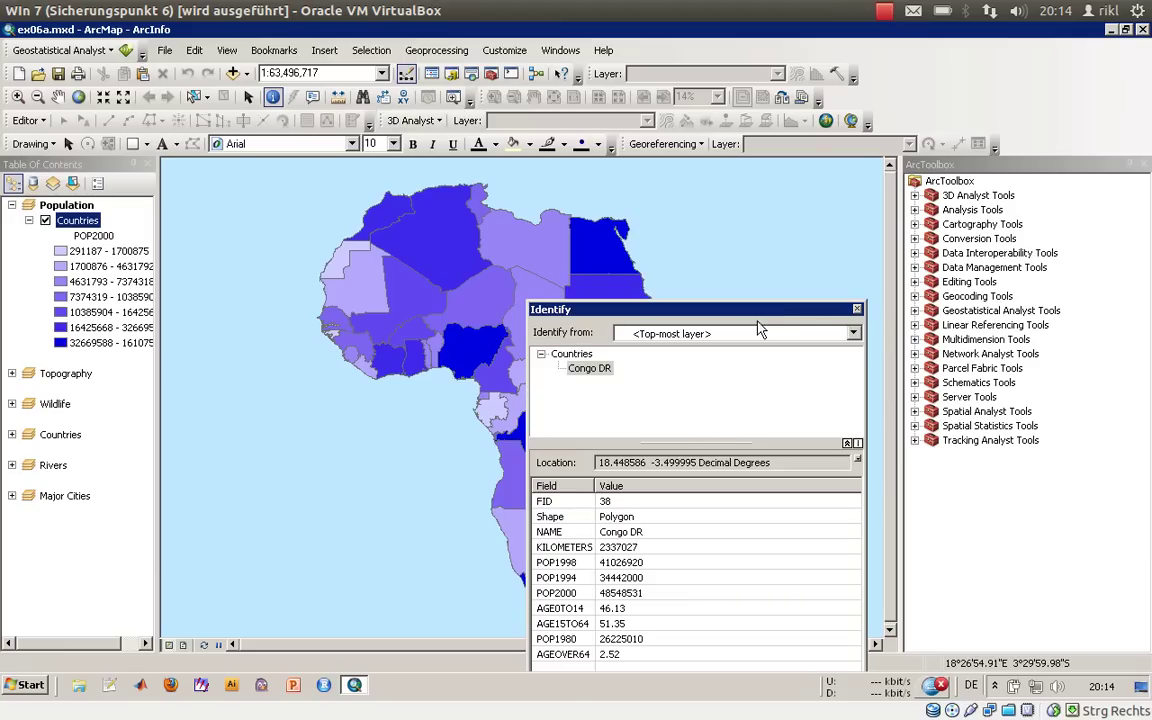
pyautogui.click(857, 310)
pyautogui.click(604, 560)
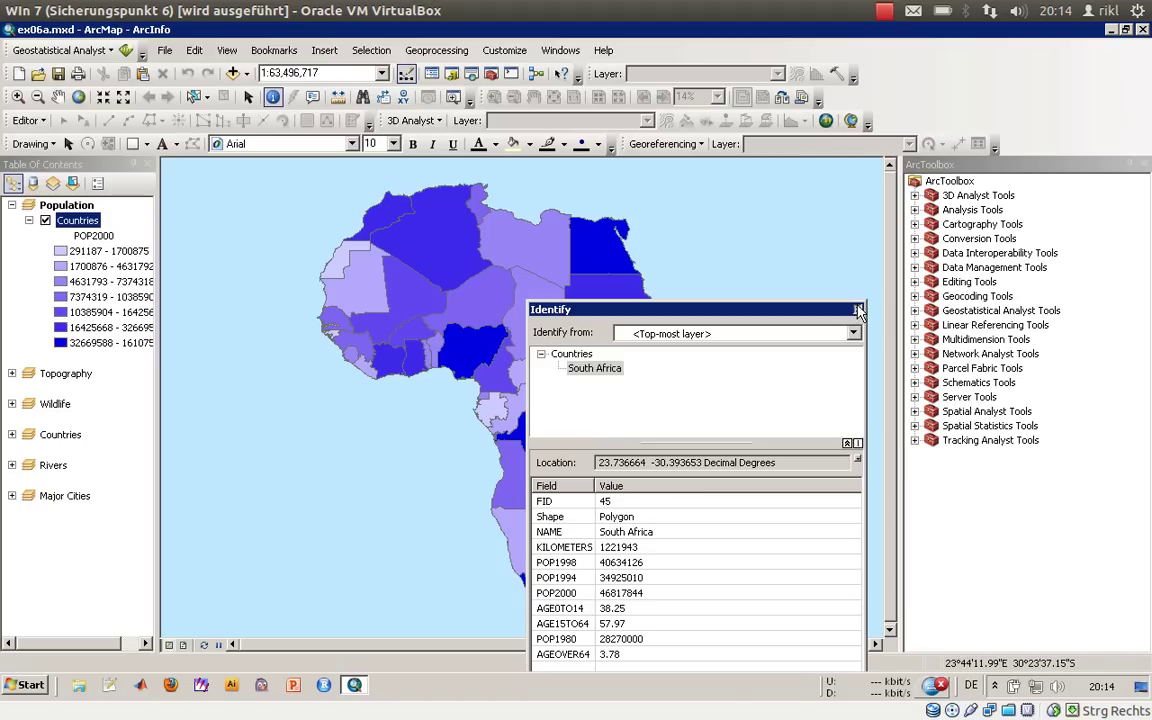
pyautogui.click(857, 309)
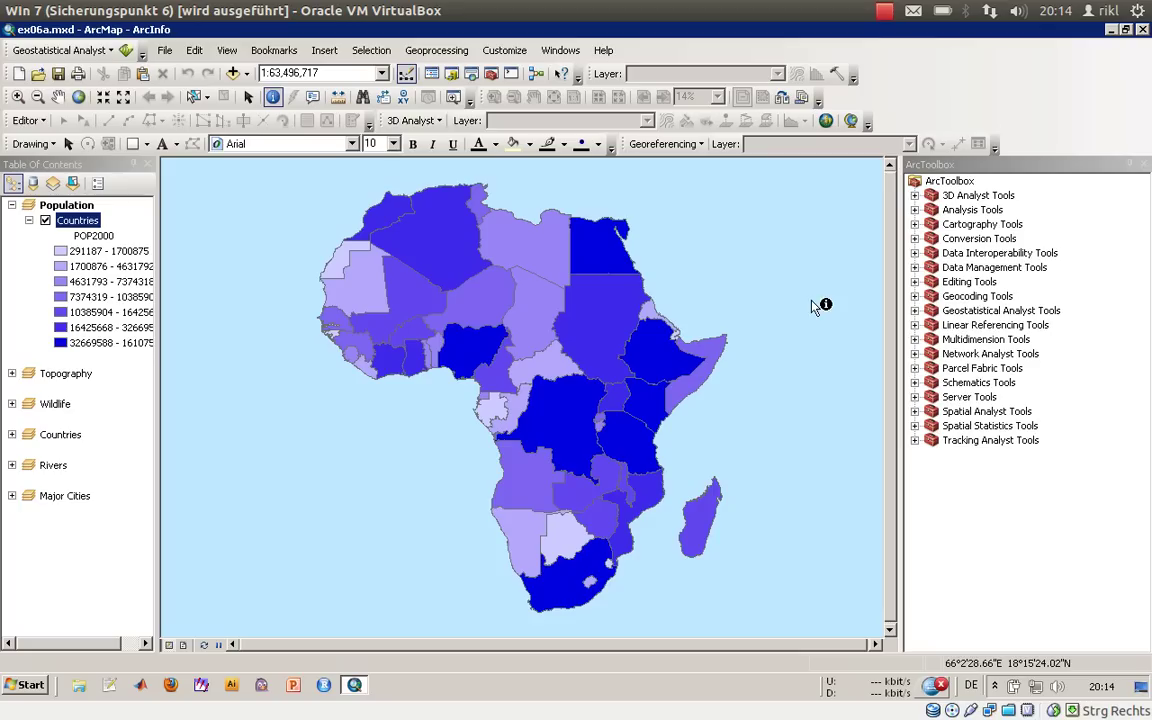
# Reclassify Countries' POP2000 by Geometrical Interval with 7 classes and redraw the map.
pyautogui.doubleClick(78, 220)
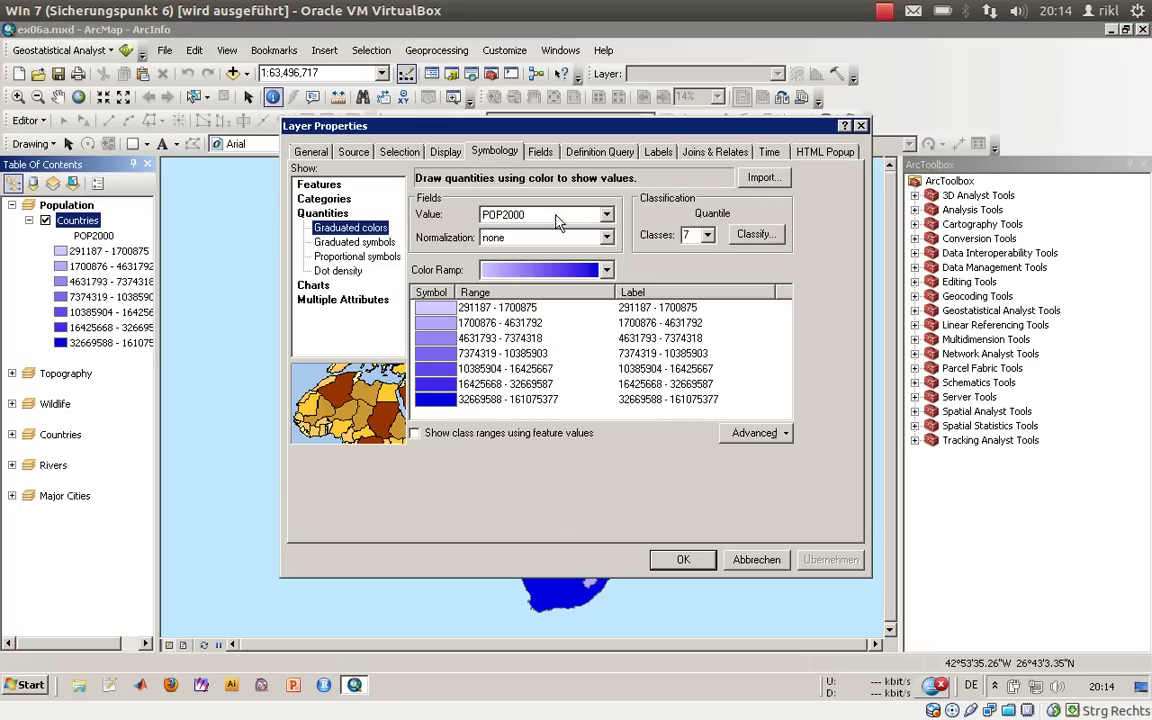
pyautogui.click(752, 234)
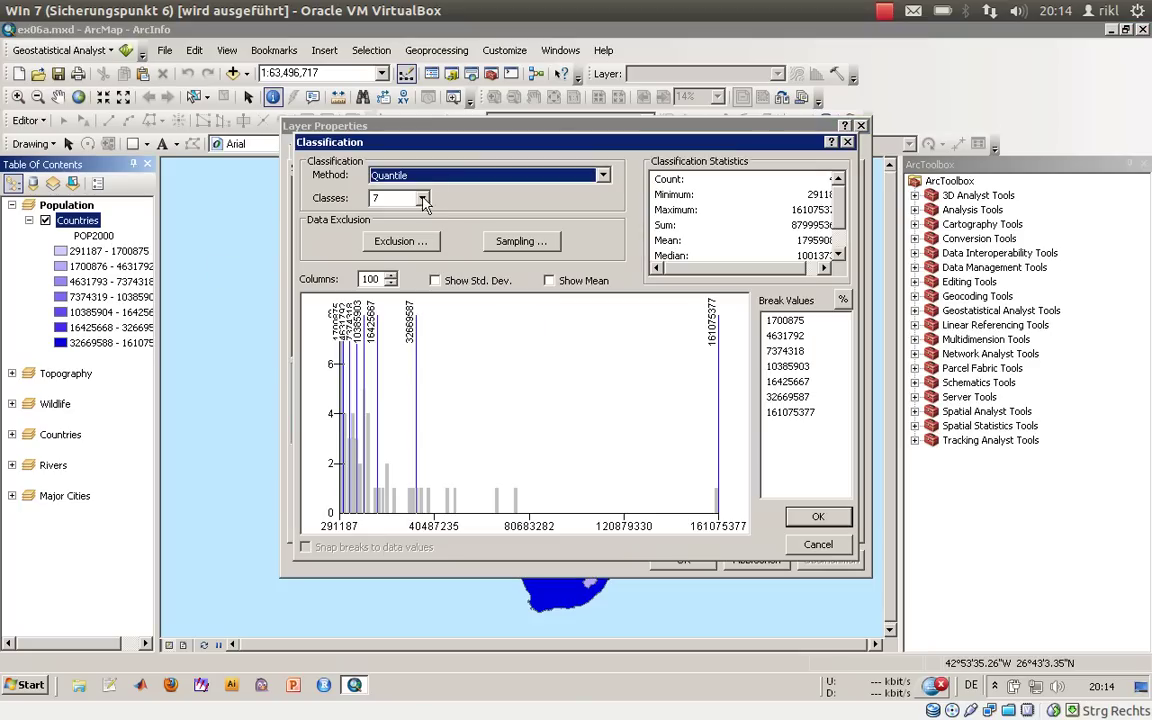
pyautogui.click(385, 176)
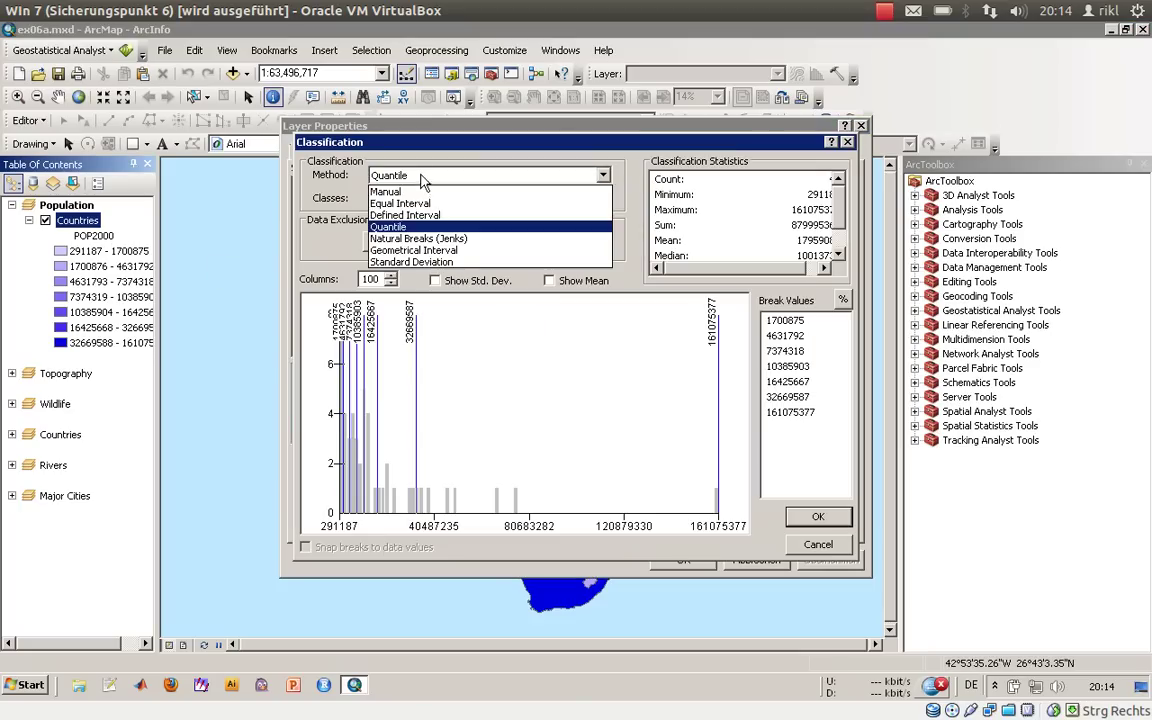
pyautogui.click(427, 252)
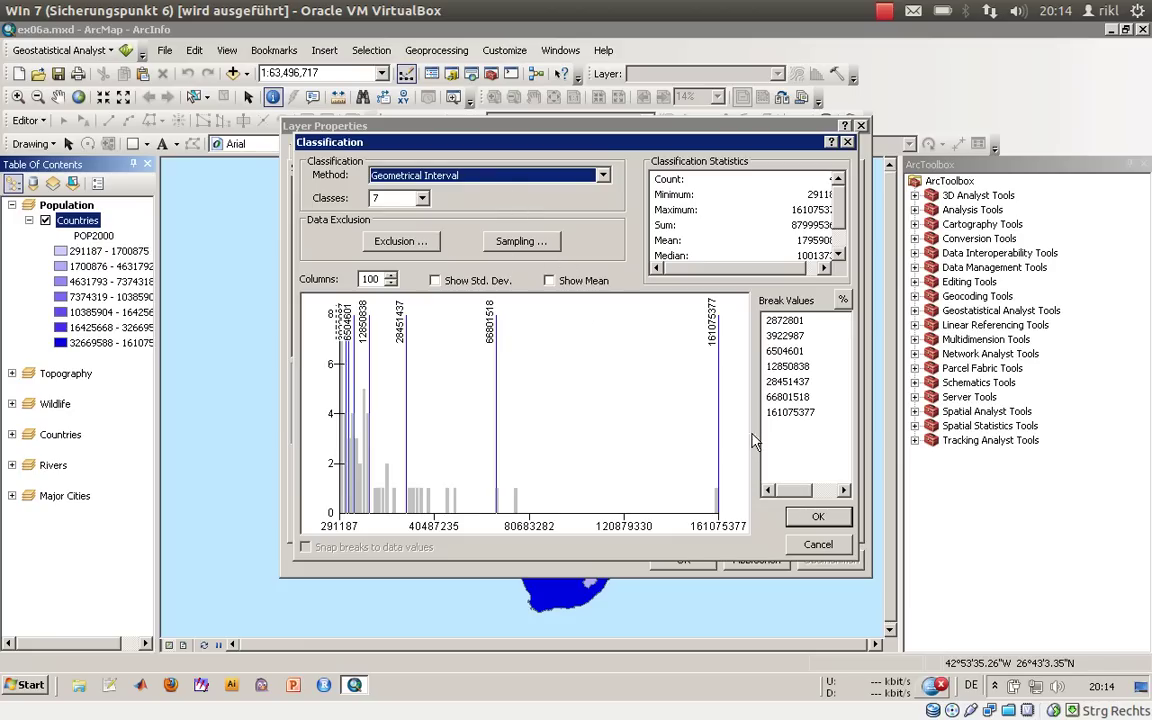
pyautogui.click(818, 516)
pyautogui.click(703, 563)
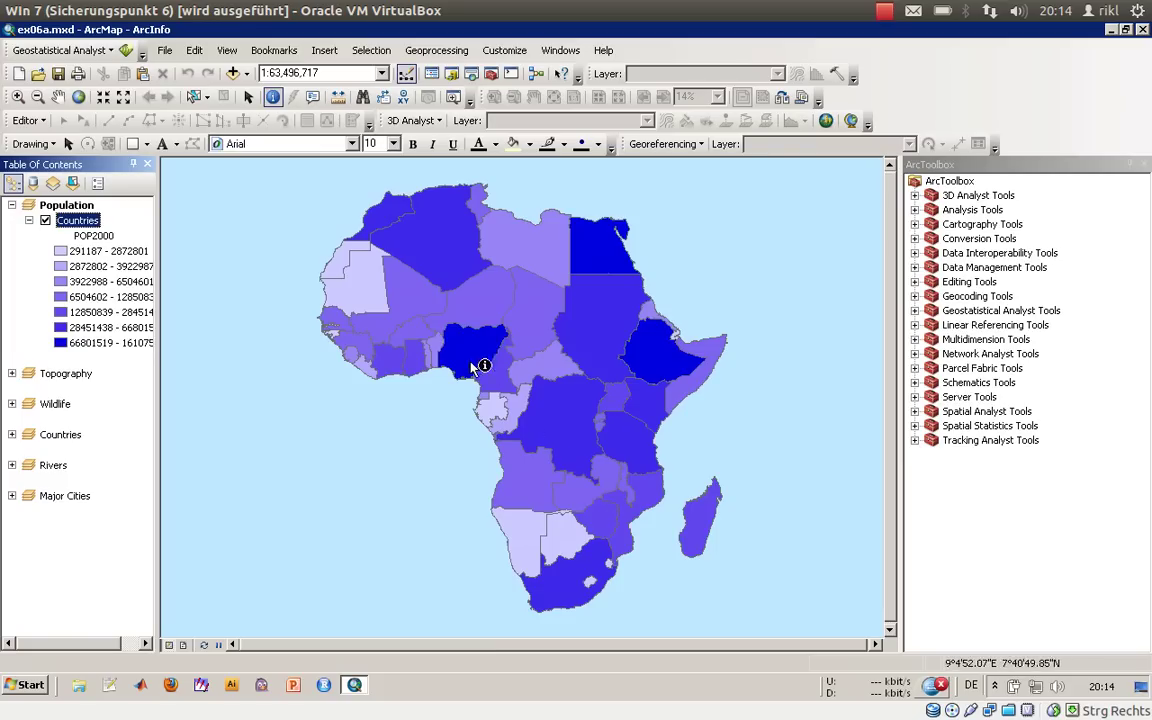
# Give the top class 66801519–161075377 the Olive symbol, then identify Egypt and close the results.
pyautogui.doubleClick(60, 342)
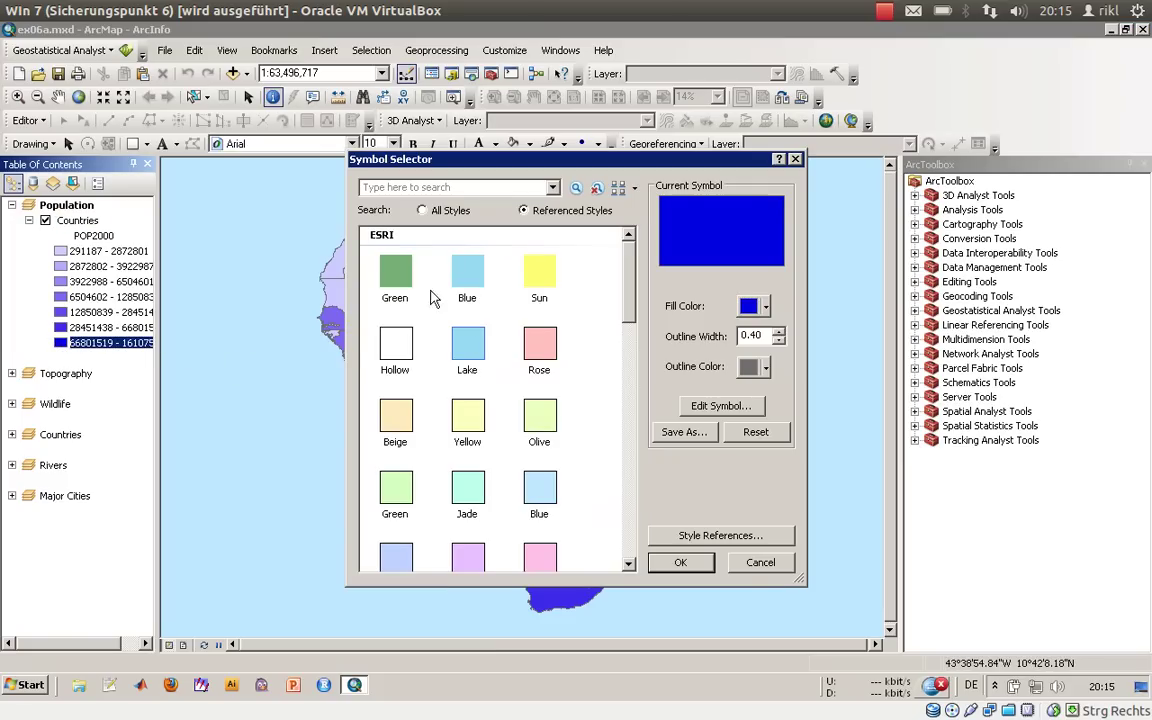
pyautogui.click(543, 432)
pyautogui.click(678, 562)
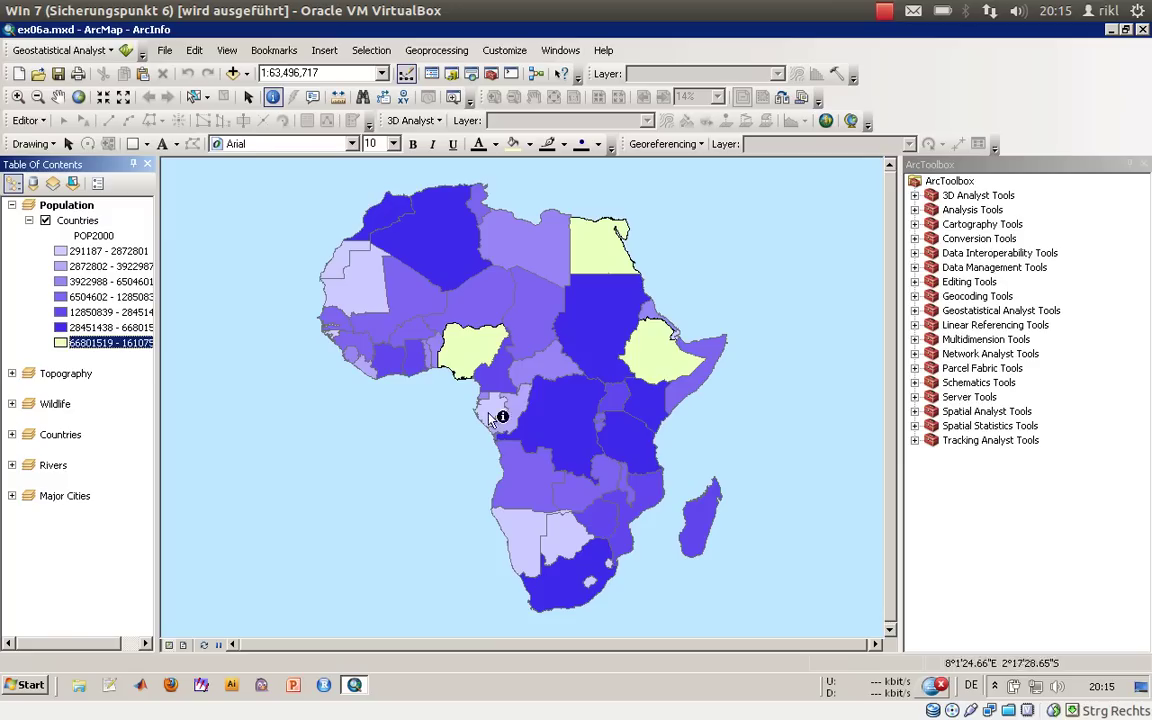
pyautogui.click(590, 263)
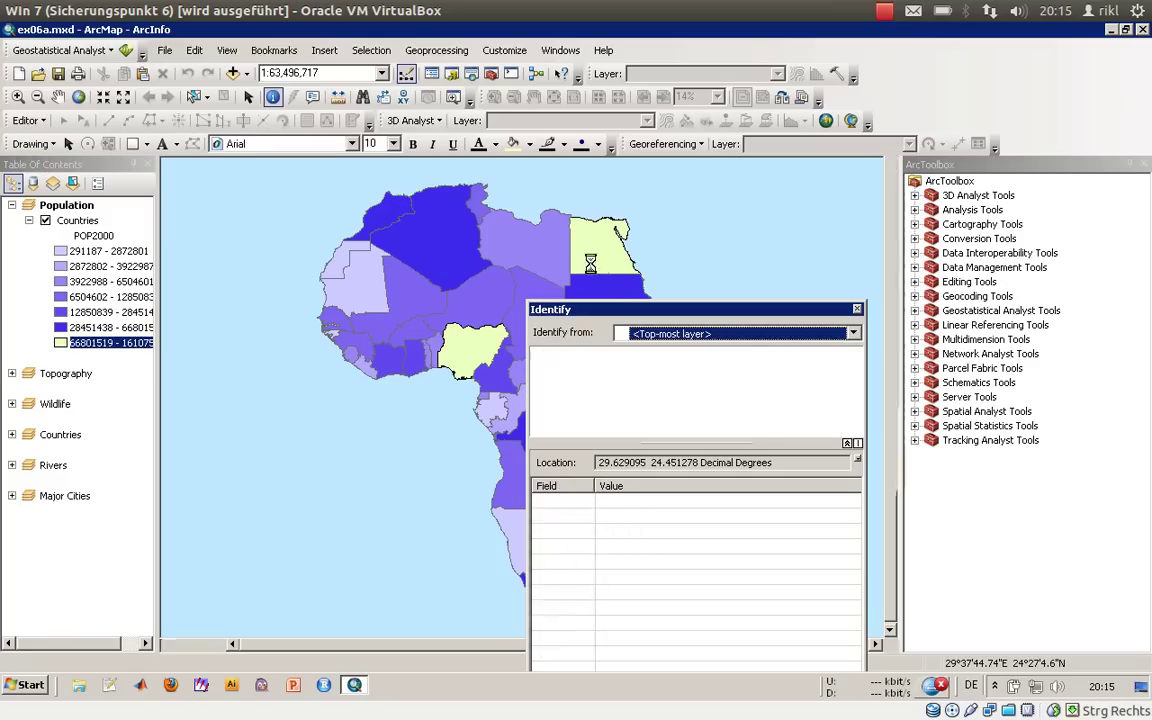
pyautogui.click(856, 308)
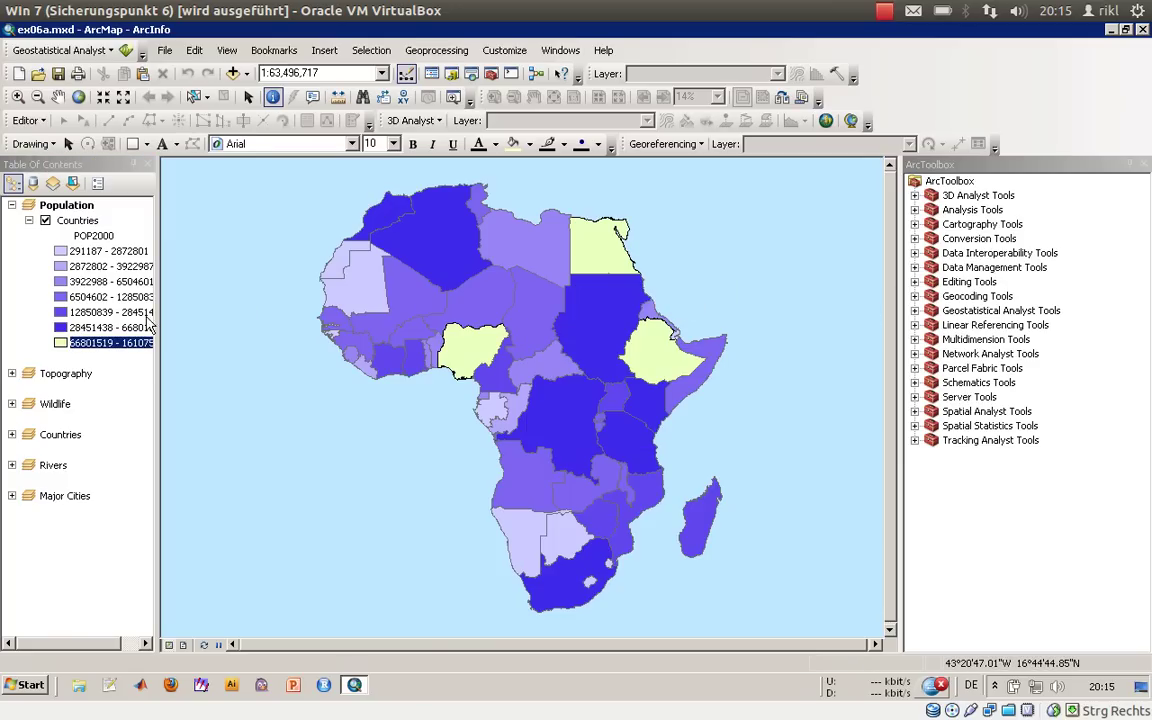
# Switch the Countries POP2000 classification method to Standard Deviation.
pyautogui.doubleClick(85, 220)
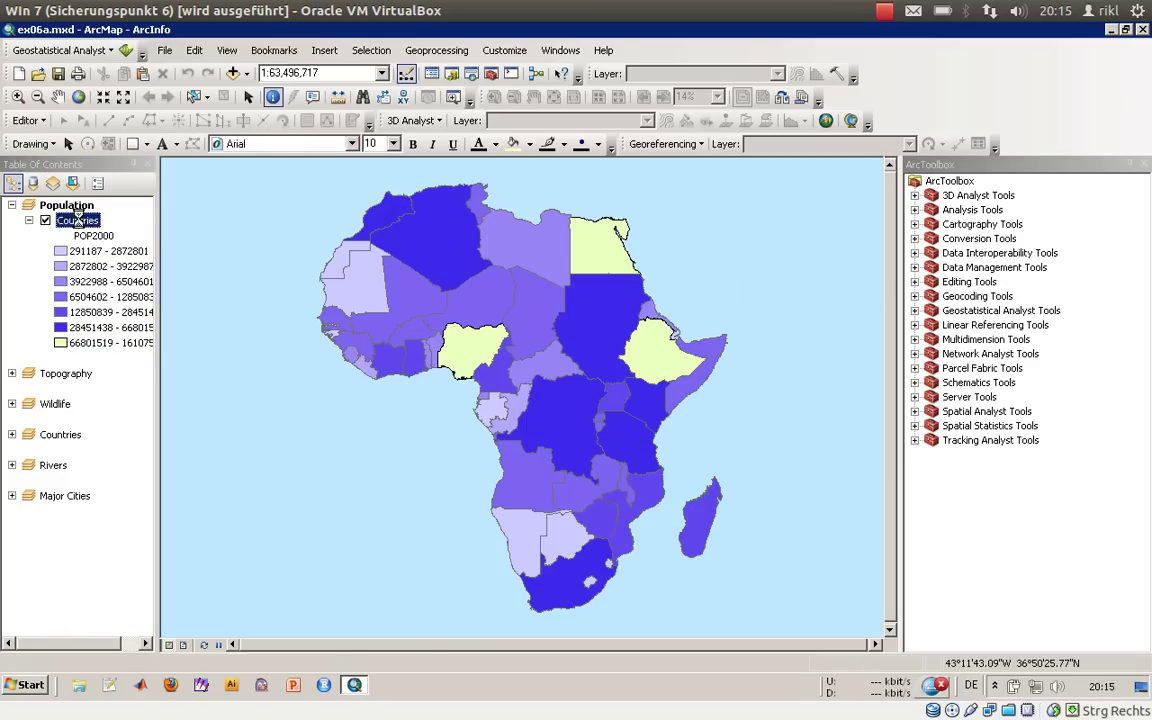
pyautogui.click(760, 234)
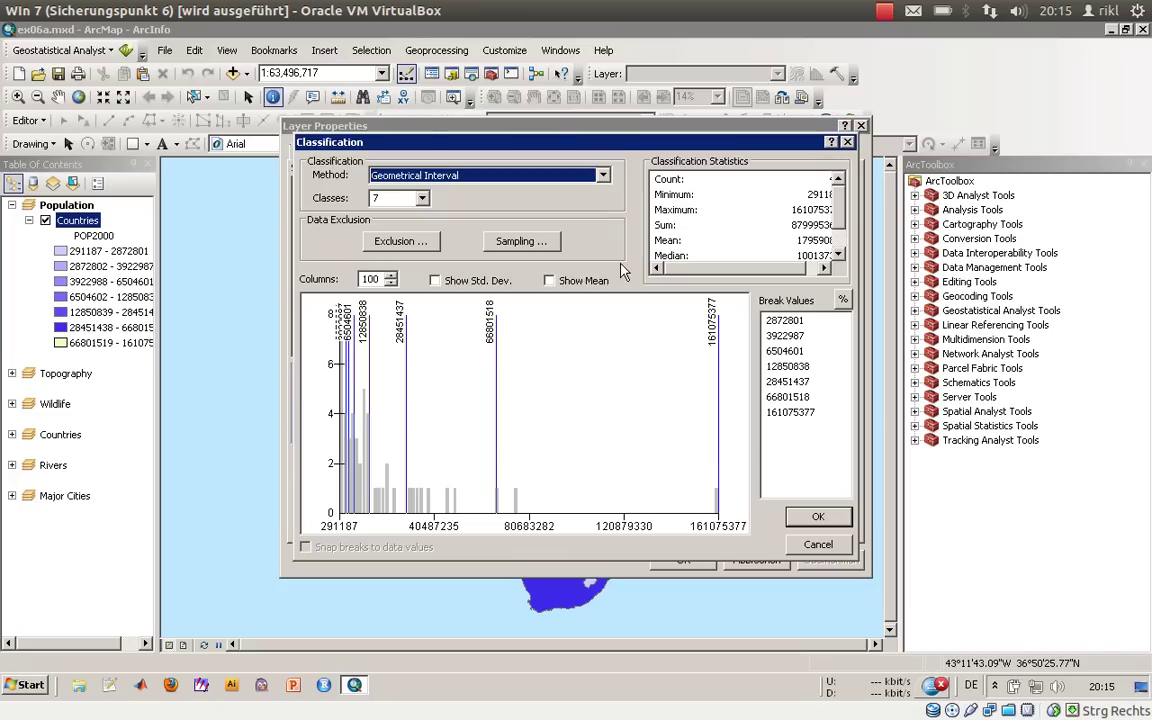
pyautogui.click(425, 174)
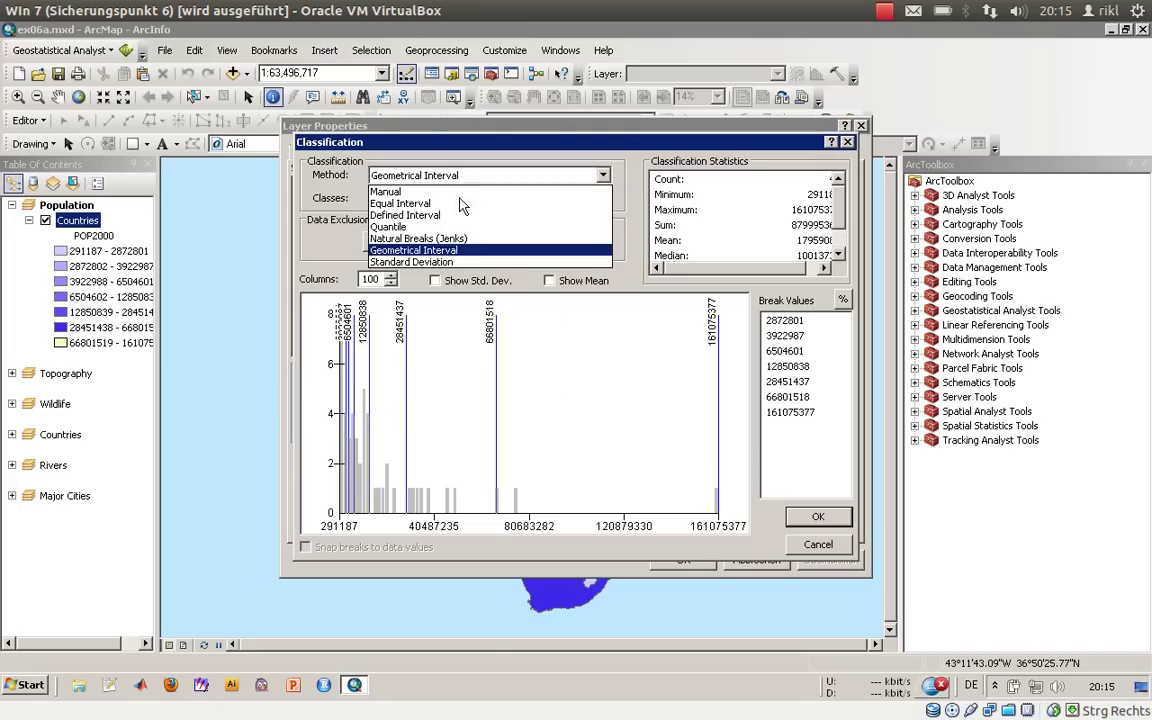
pyautogui.click(455, 262)
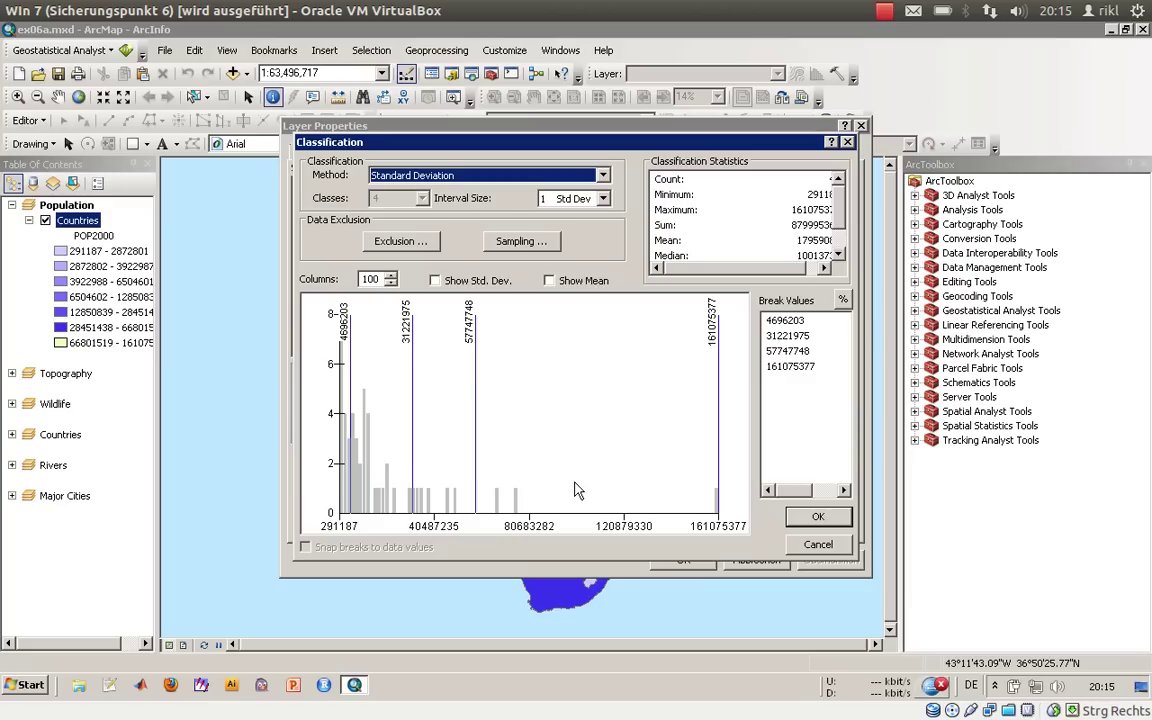
pyautogui.click(512, 176)
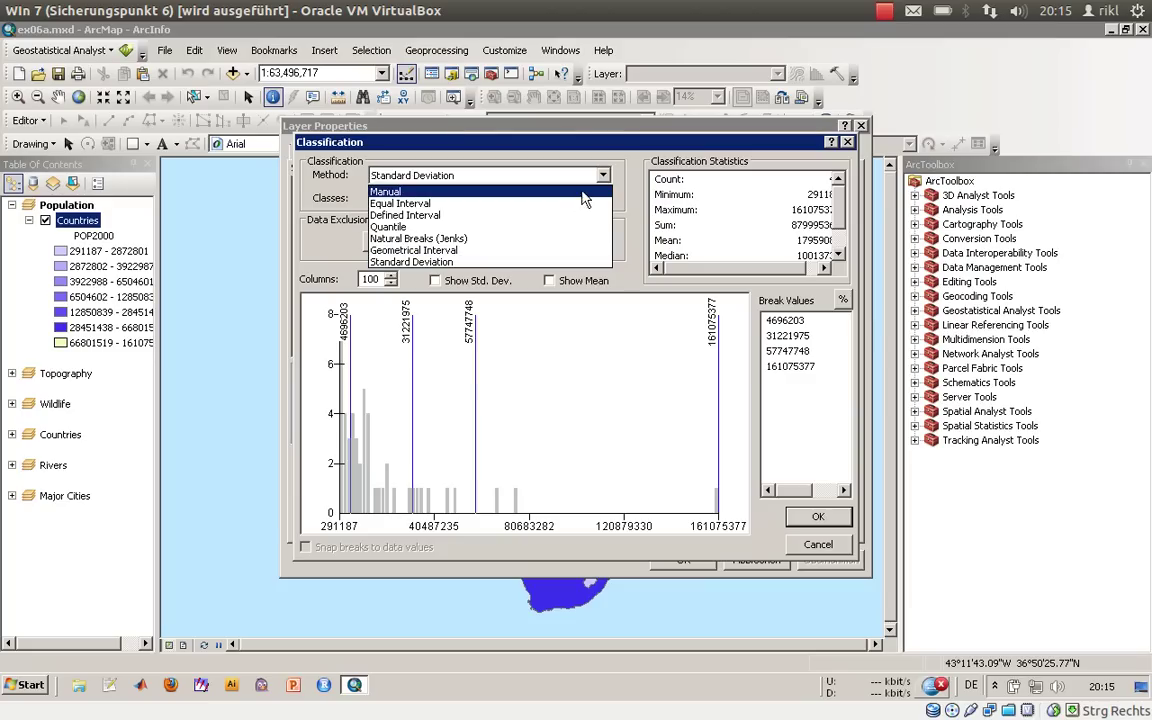
pyautogui.click(578, 176)
# Try a 1/4 Std Dev interval size, then set it back to 1 Std Dev.
pyautogui.click(603, 198)
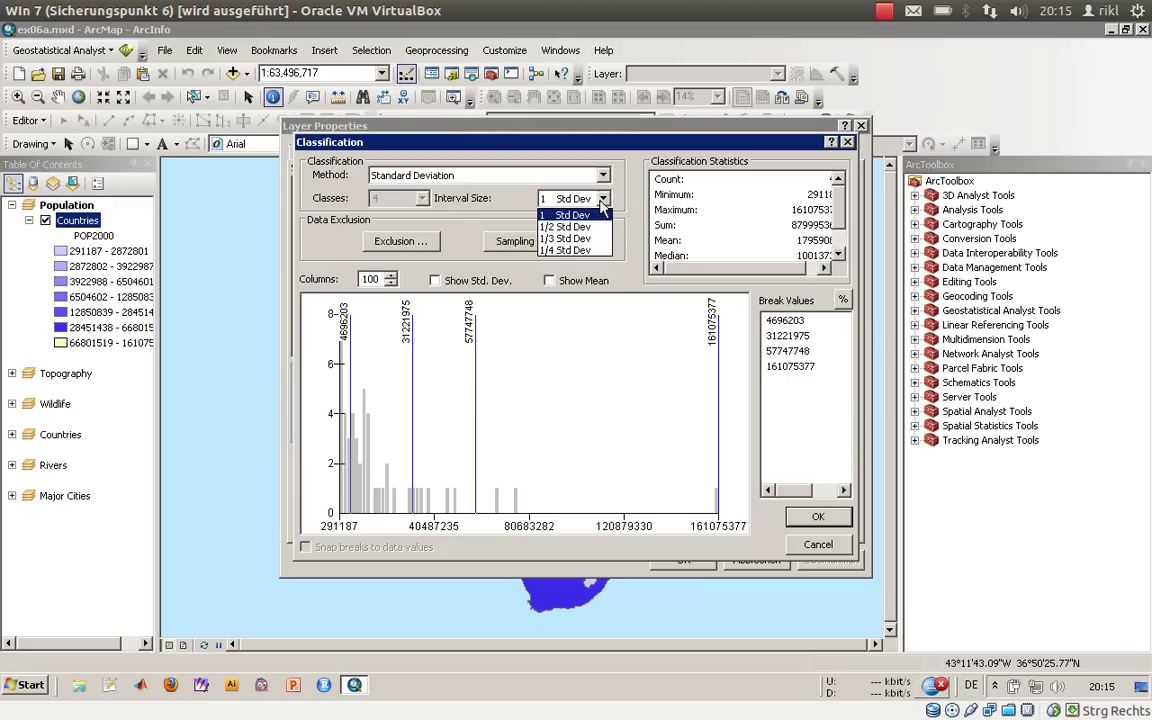
pyautogui.click(572, 250)
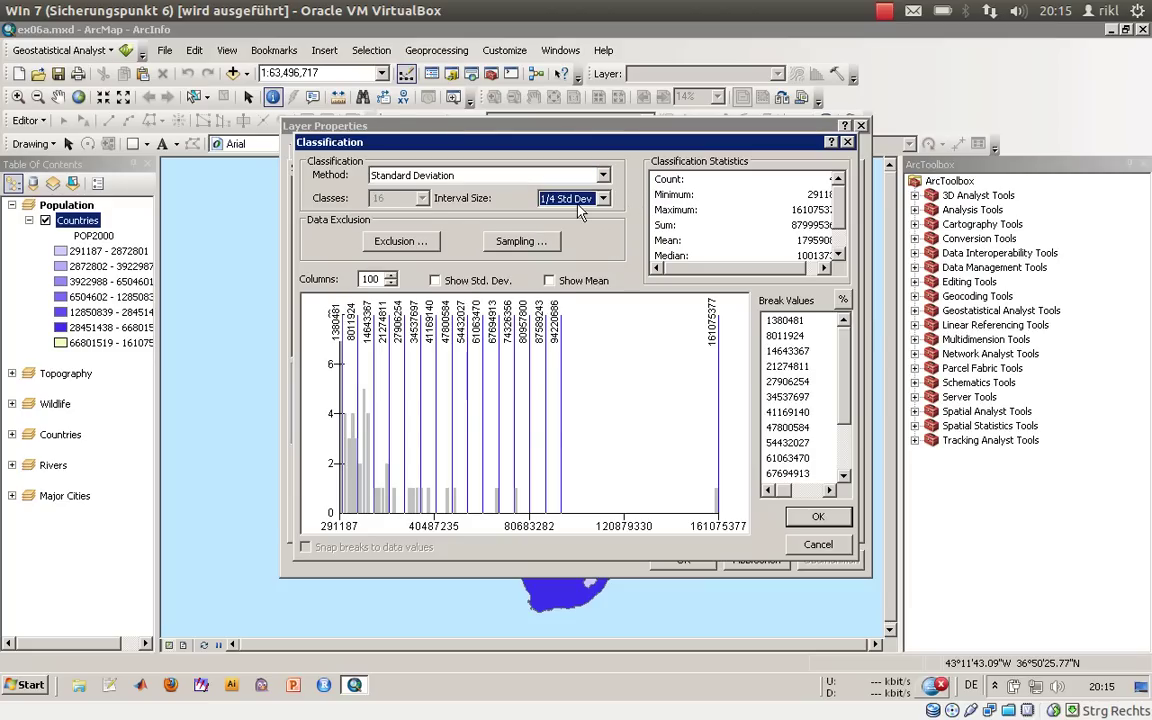
pyautogui.click(578, 200)
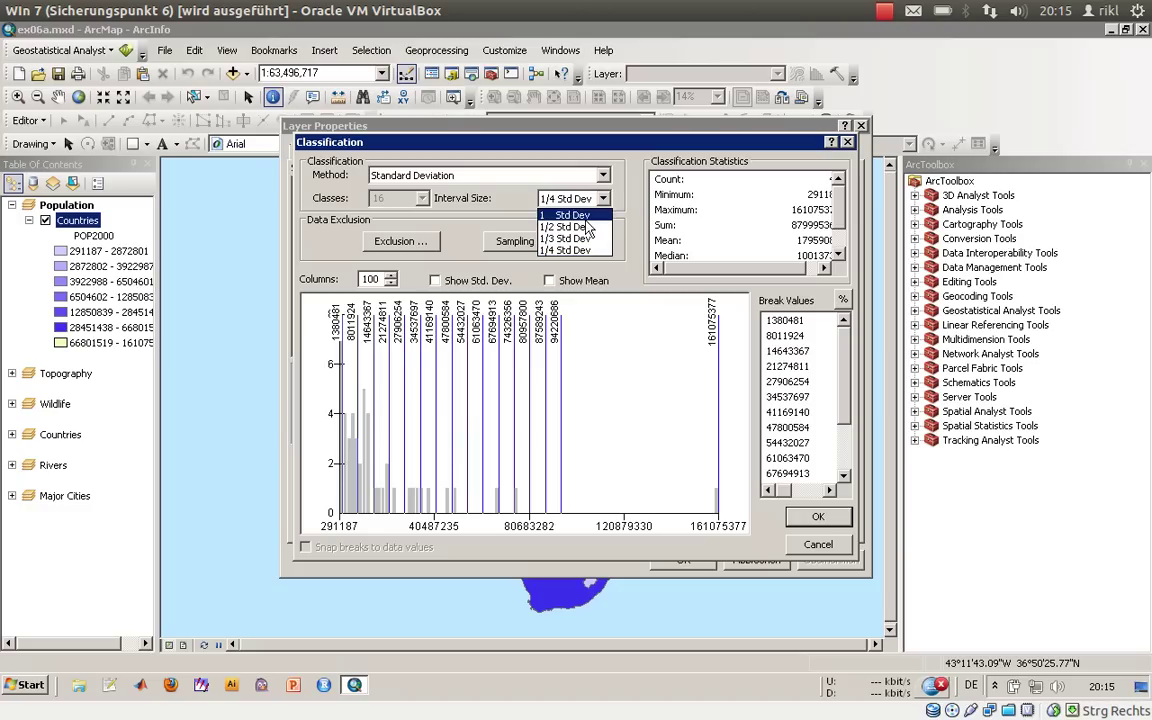
pyautogui.click(585, 217)
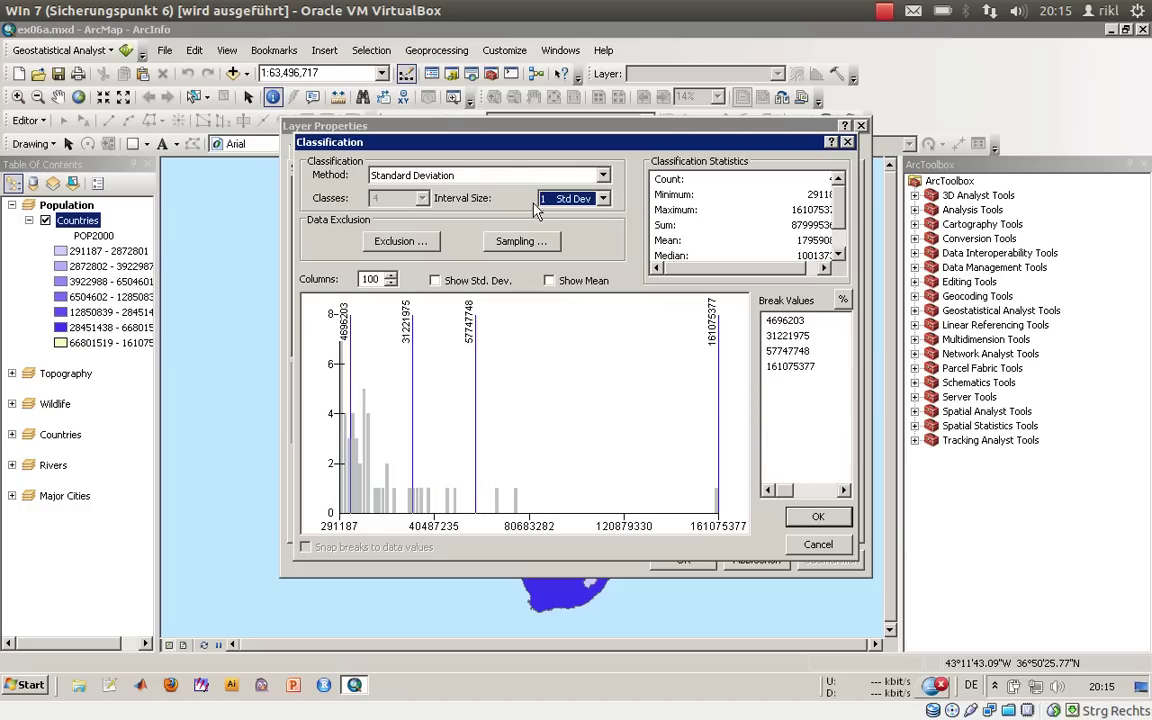
pyautogui.click(514, 178)
# Choose Natural Breaks (Jenks) with 7 classes and confirm the classification.
pyautogui.click(420, 222)
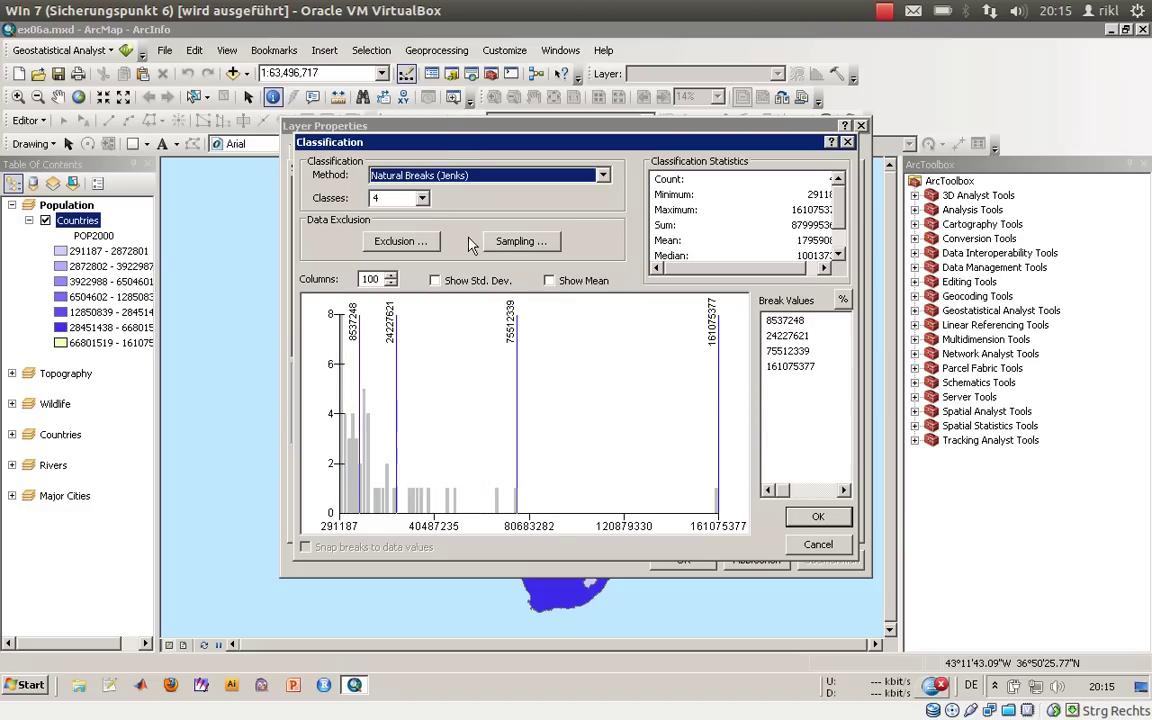
pyautogui.click(421, 198)
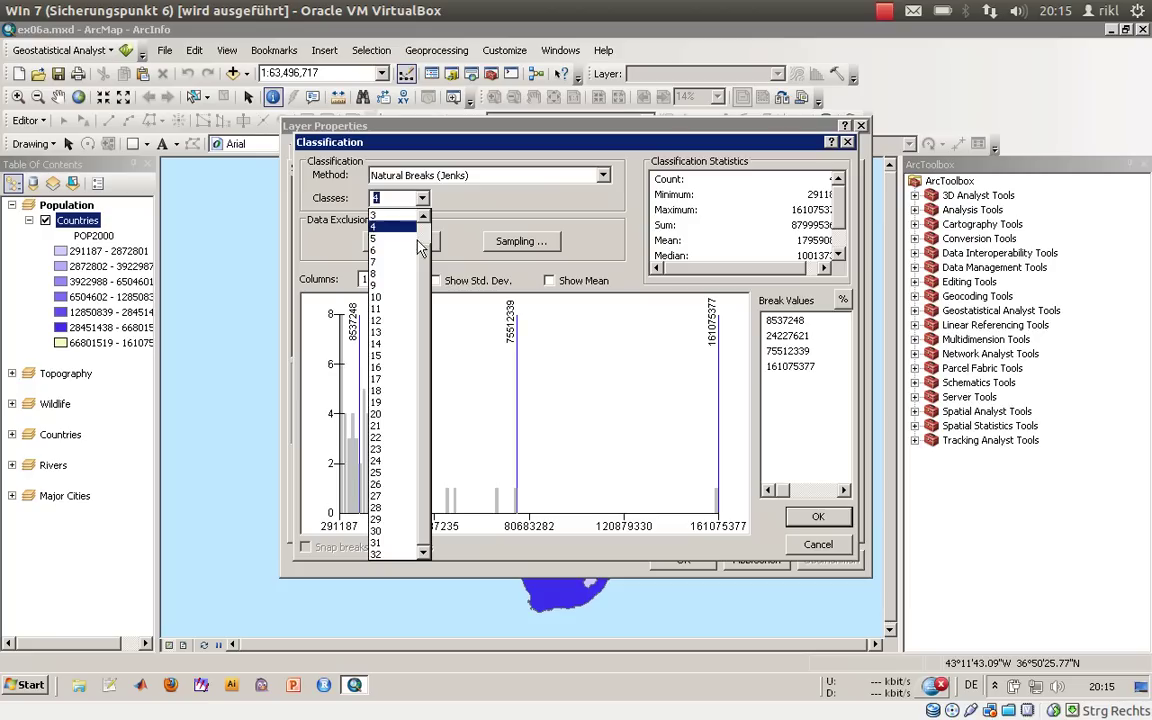
pyautogui.click(395, 262)
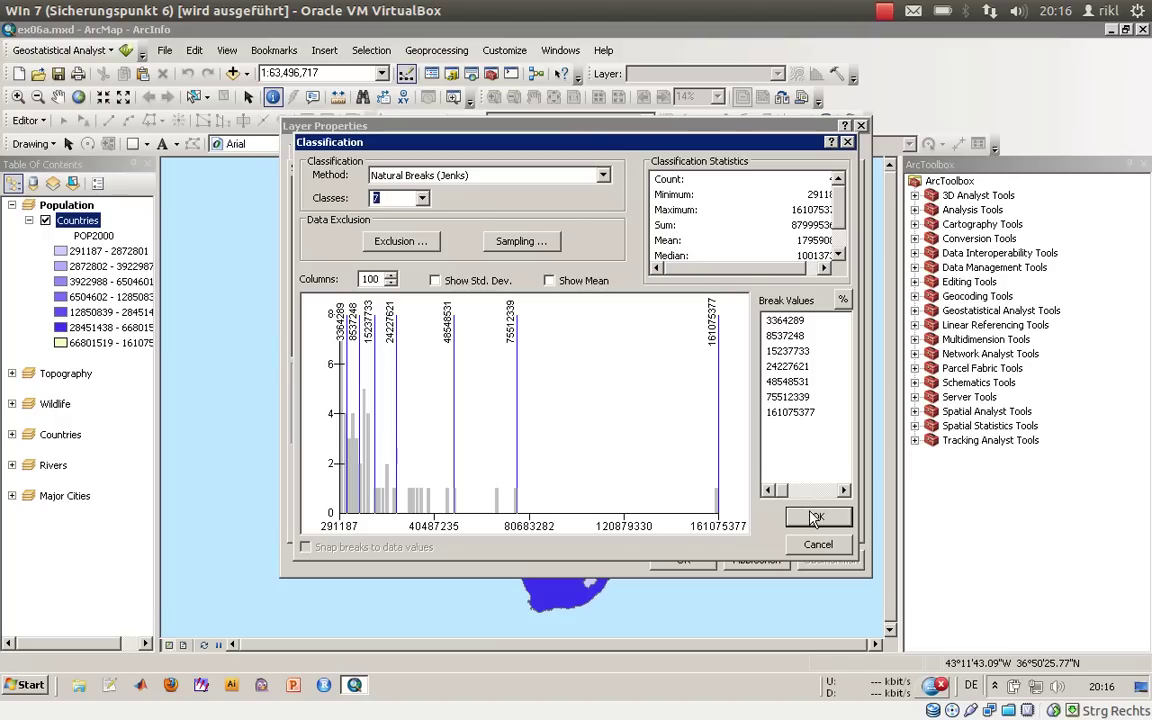
pyautogui.click(816, 515)
# Apply the green-yellow-red colour ramp to the seven Jenks classes and redraw the map.
pyautogui.click(534, 266)
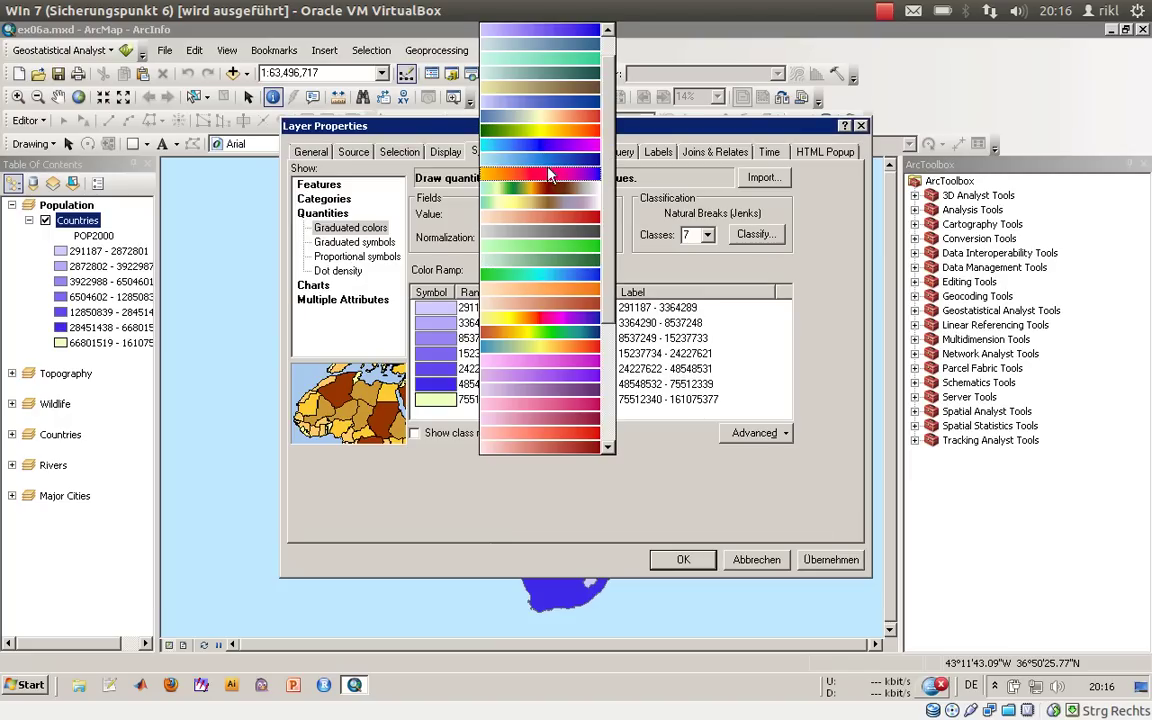
pyautogui.scroll(2, 570, 210)
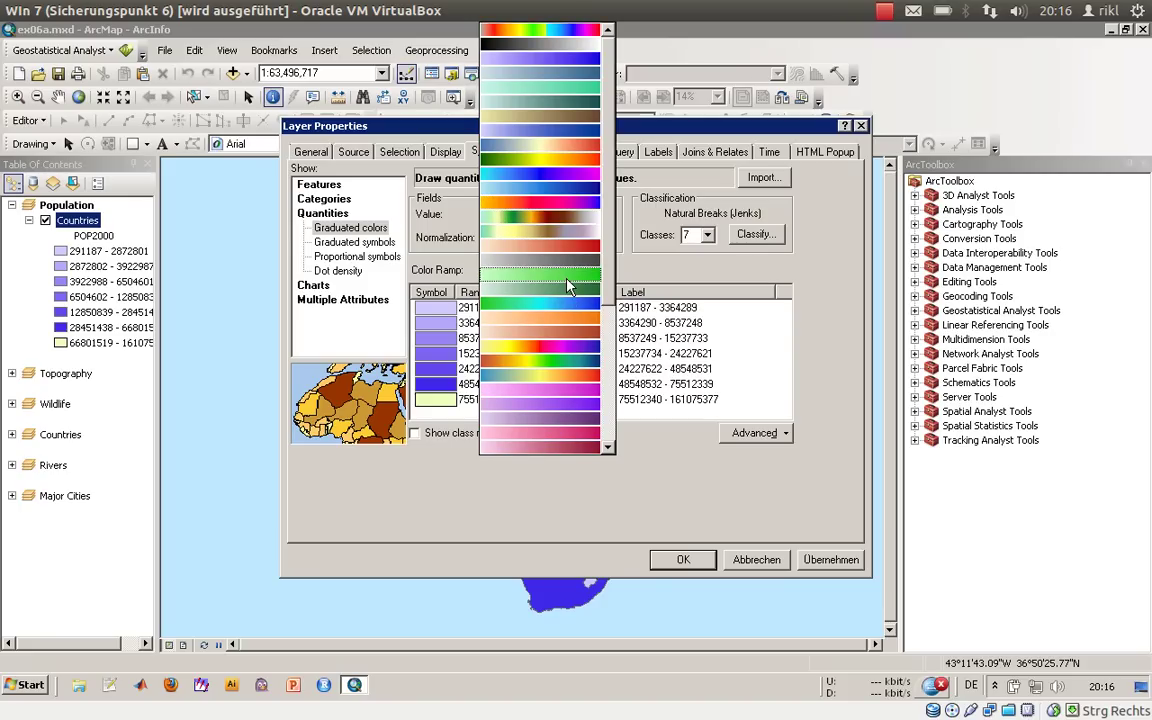
pyautogui.scroll(-5, 568, 170)
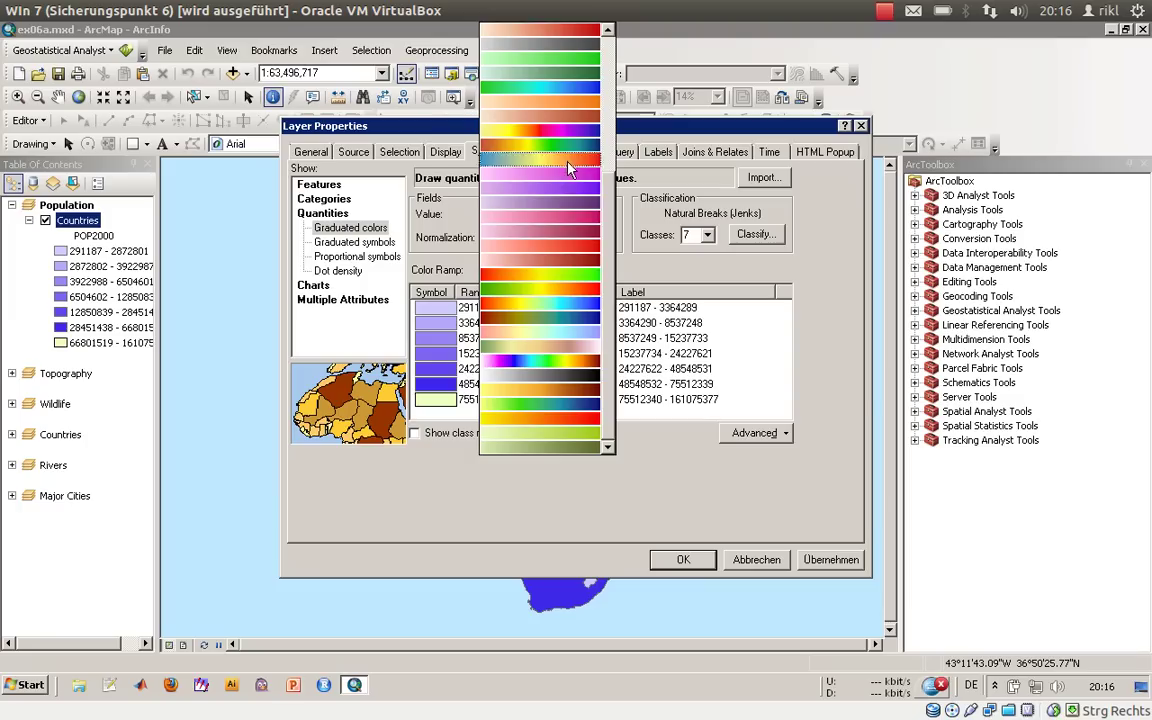
pyautogui.click(548, 303)
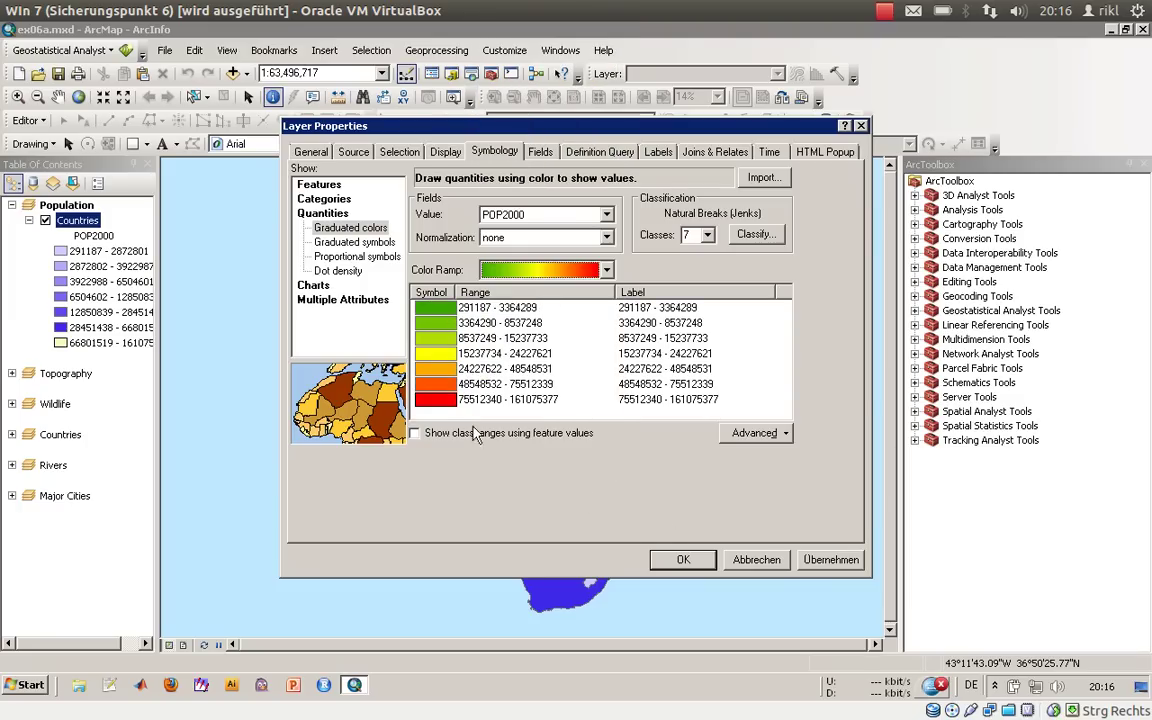
pyautogui.click(445, 398)
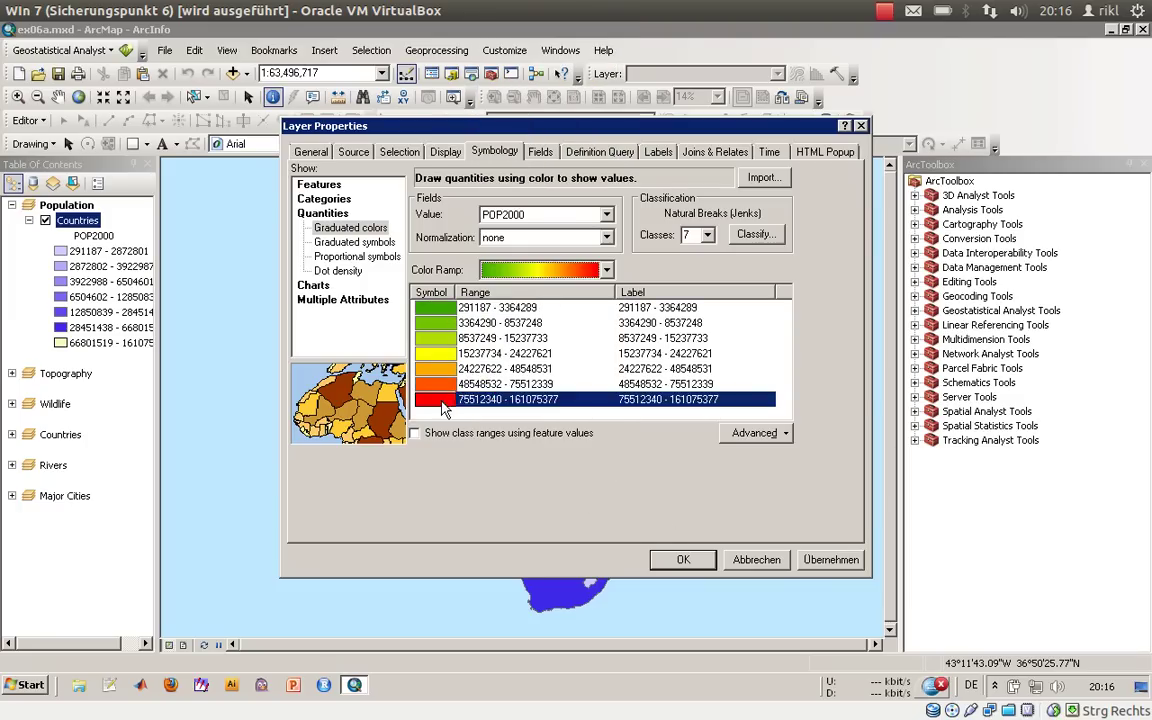
pyautogui.click(684, 560)
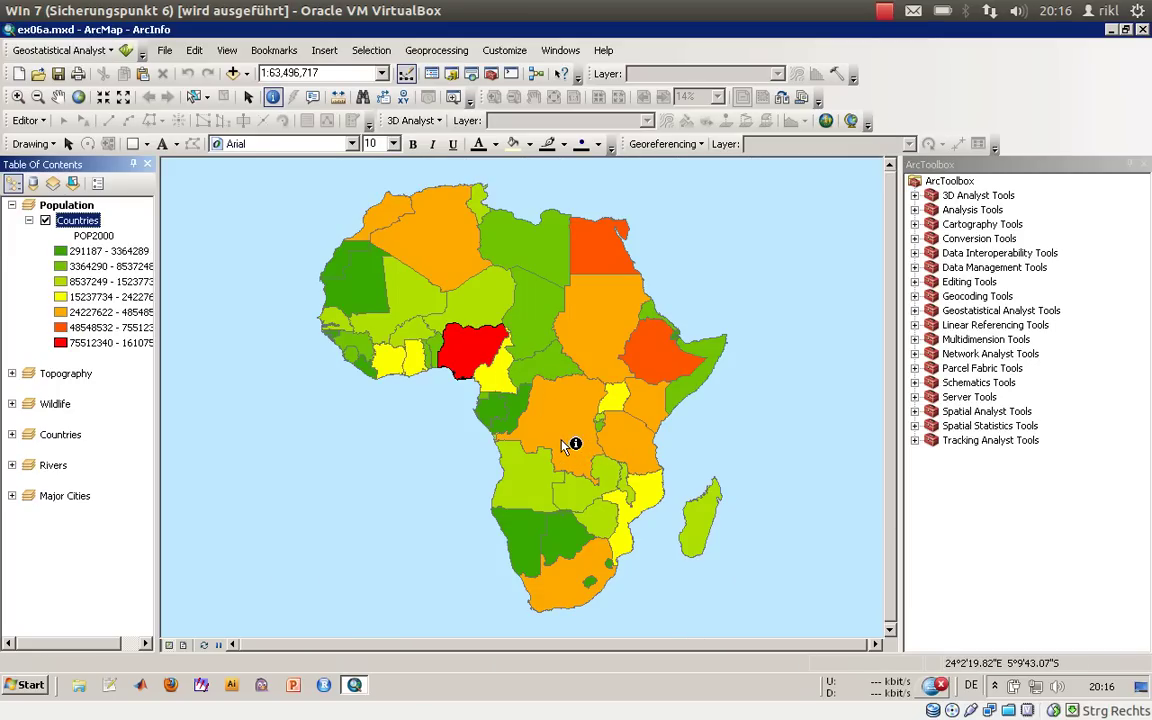
# Add thousands separators to the POP2000 class labels, e.g. 291,187 - 3,364,289, and apply.
pyautogui.click(88, 251)
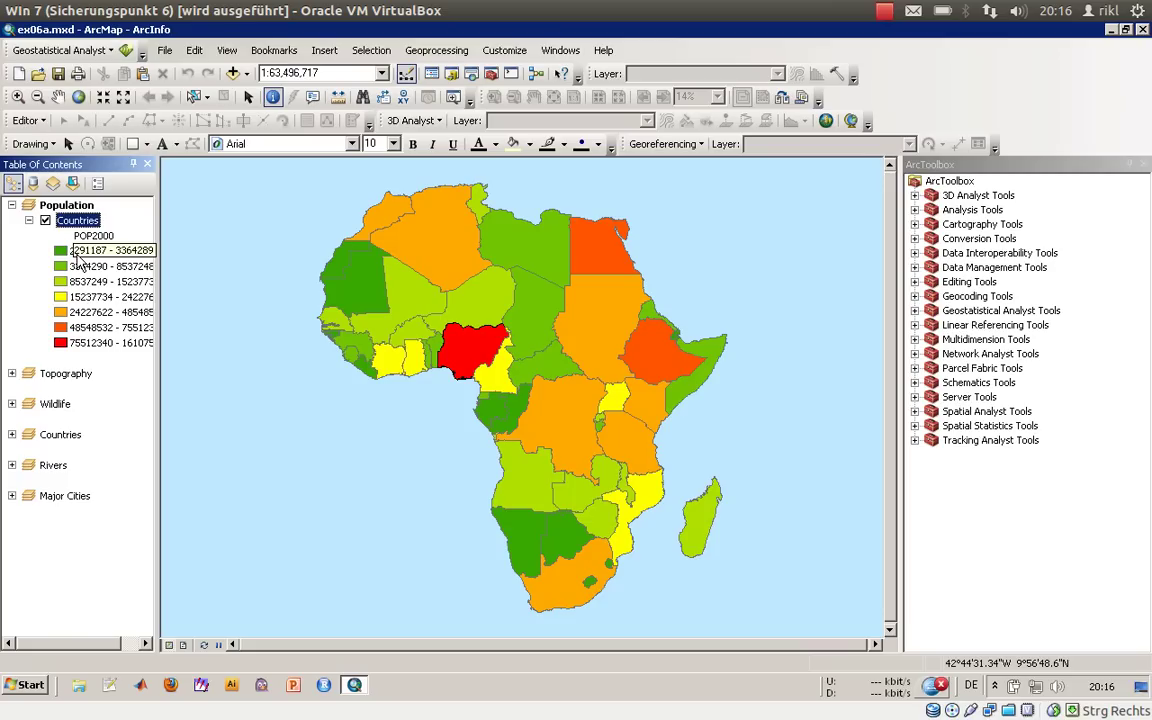
pyautogui.click(84, 221)
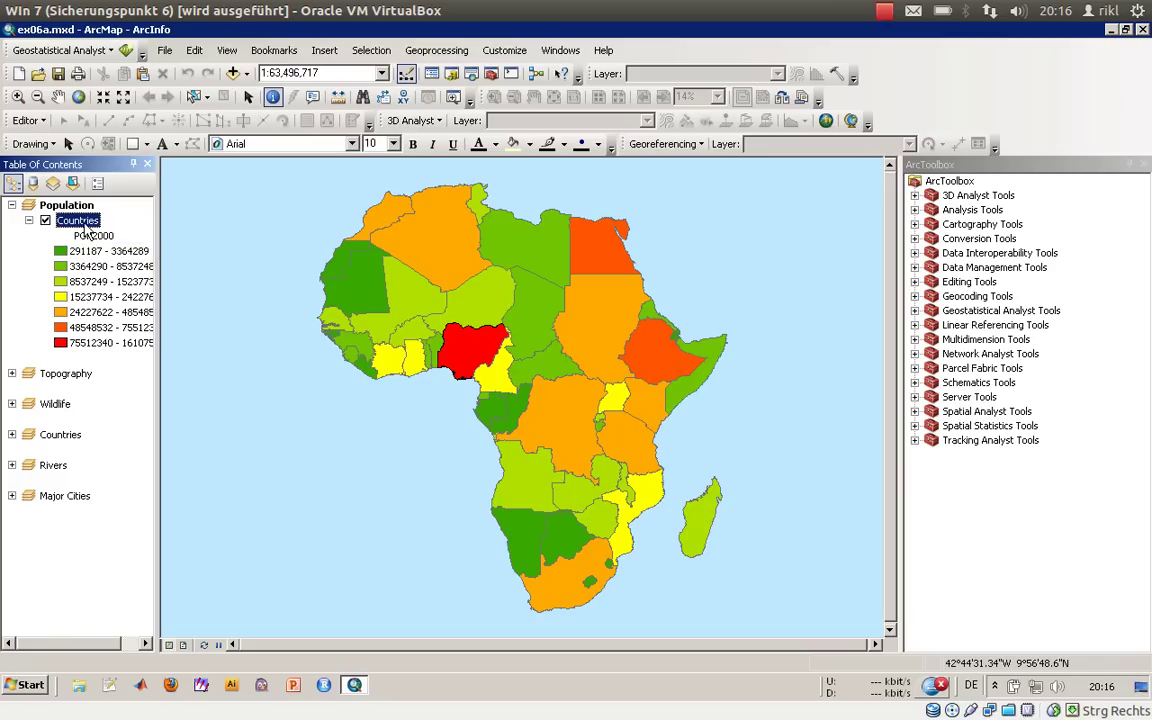
pyautogui.doubleClick(84, 222)
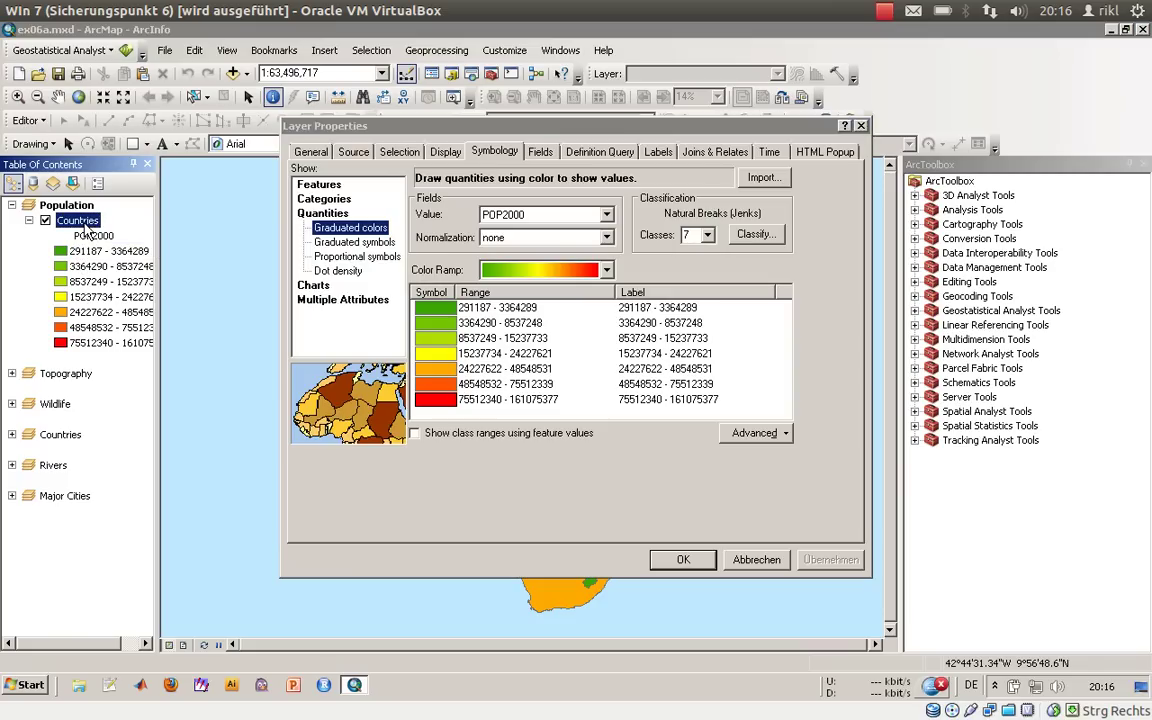
pyautogui.rightClick(643, 310)
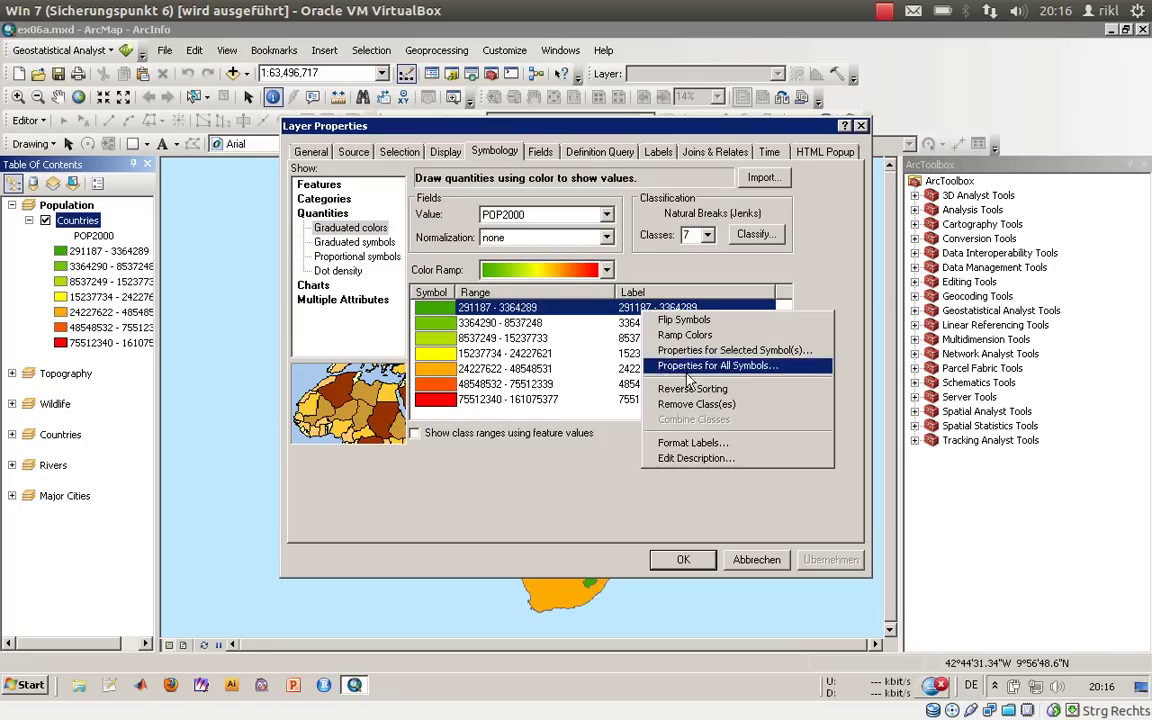
pyautogui.click(752, 448)
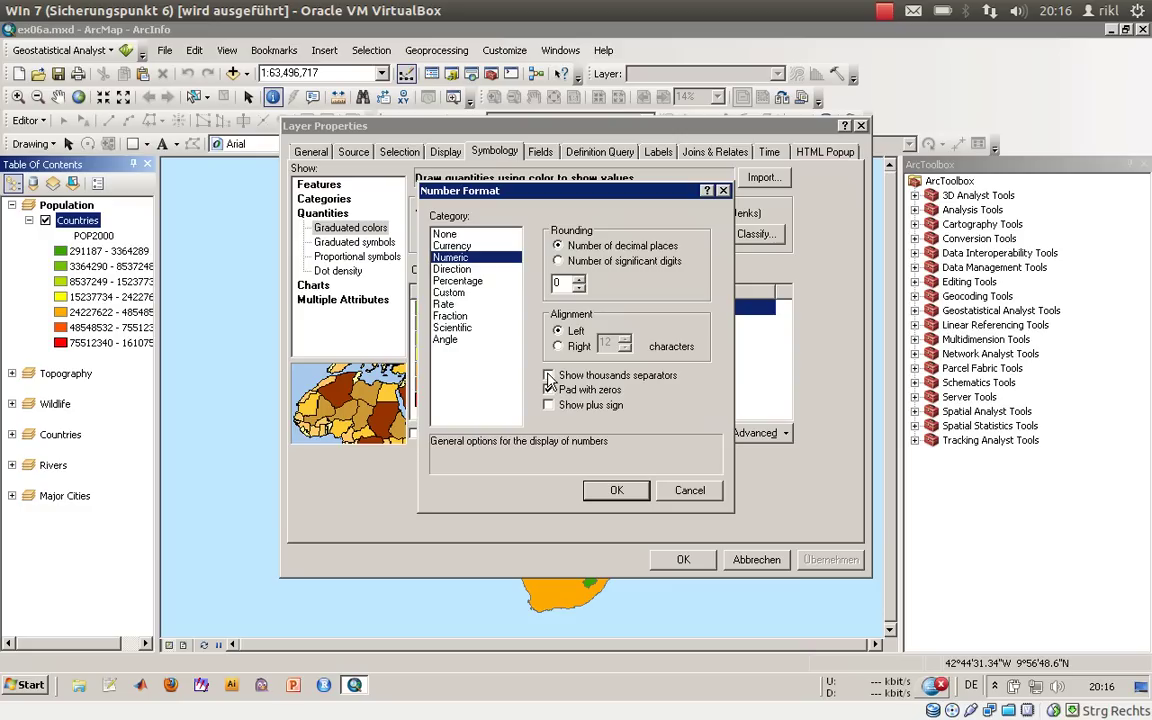
pyautogui.click(617, 492)
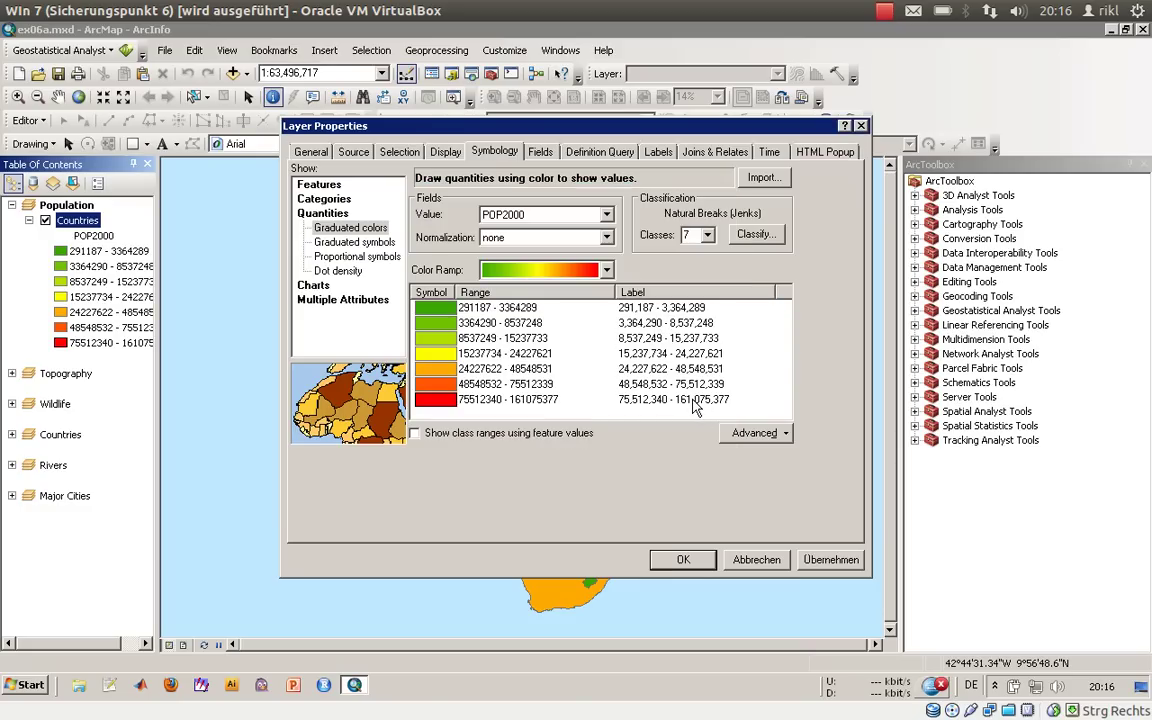
pyautogui.click(680, 559)
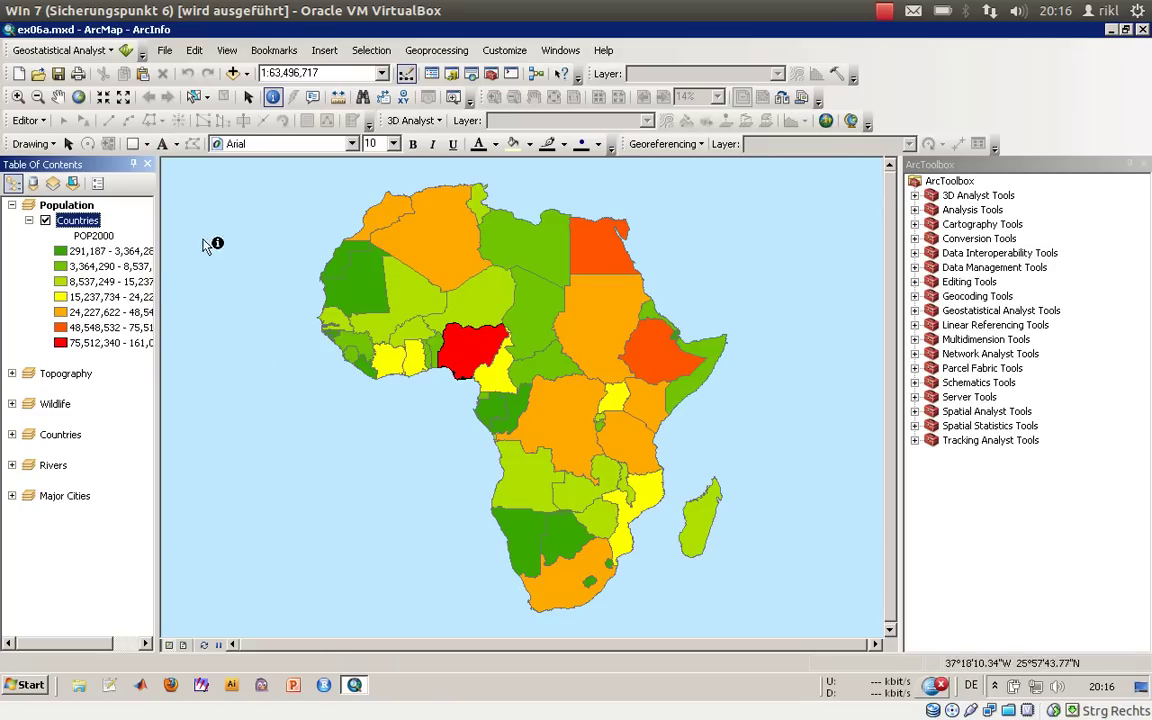
# Review the green-to-red Population frame in the Africa Atlas layout, then select Countries.
pyautogui.click(185, 645)
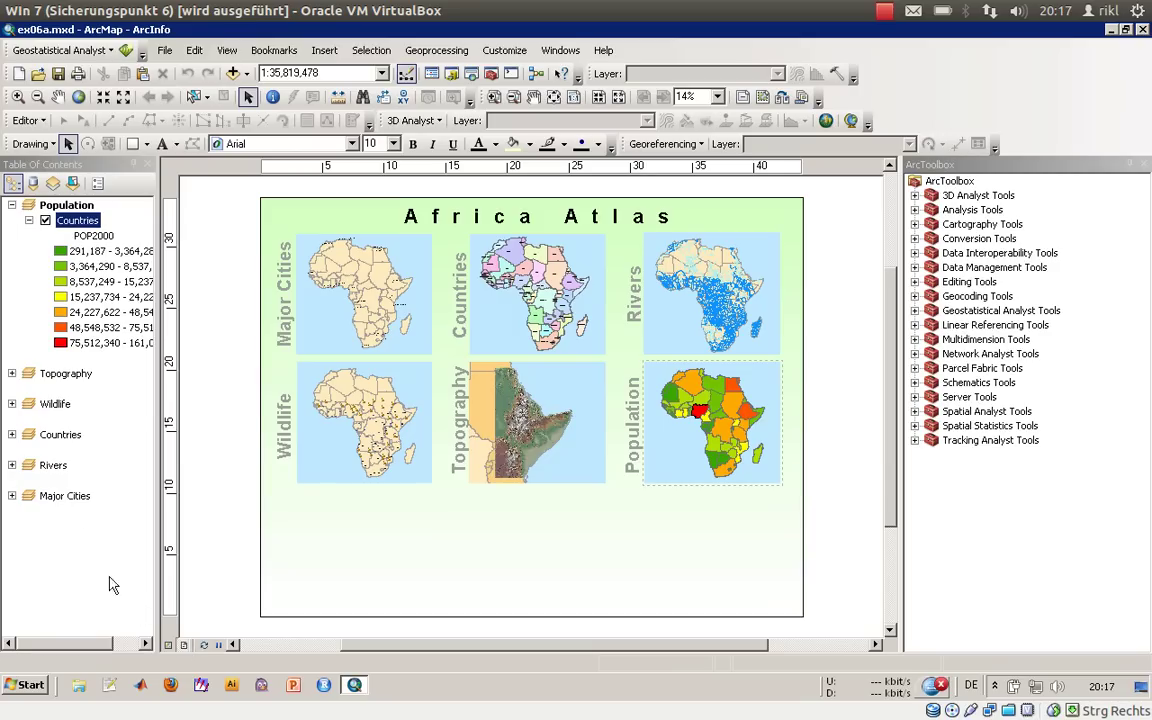
pyautogui.click(82, 222)
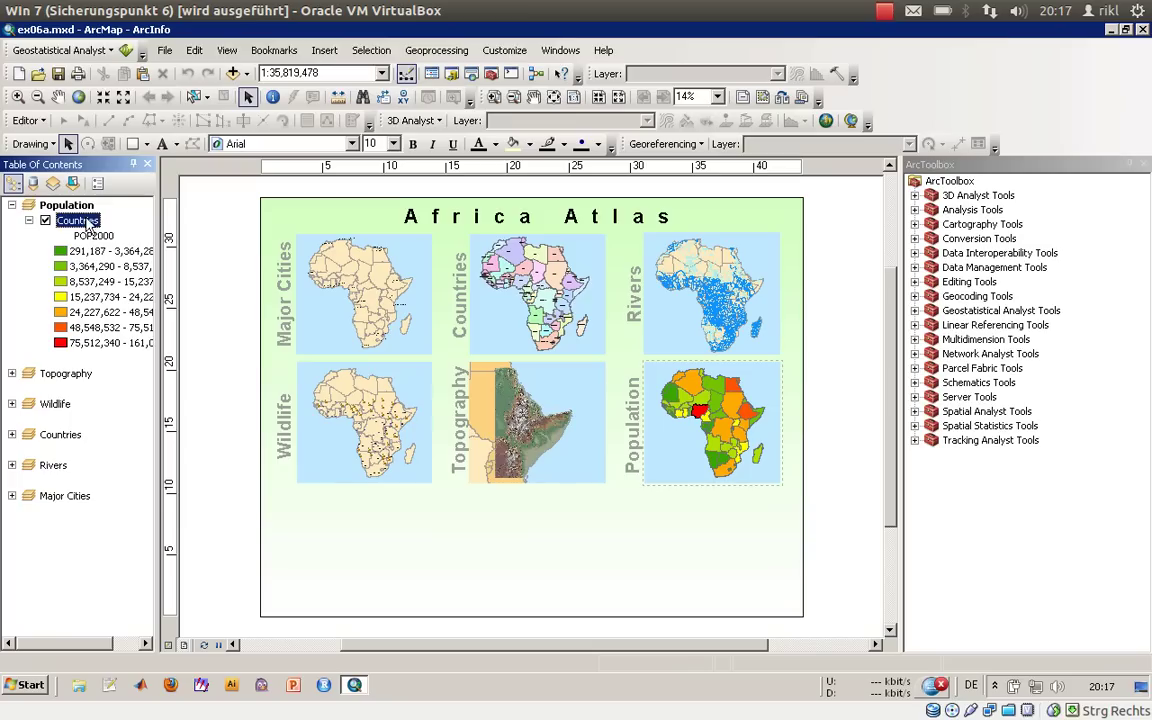
# Switch Countries symbology to dot density with POP2000 as the field.
pyautogui.doubleClick(88, 222)
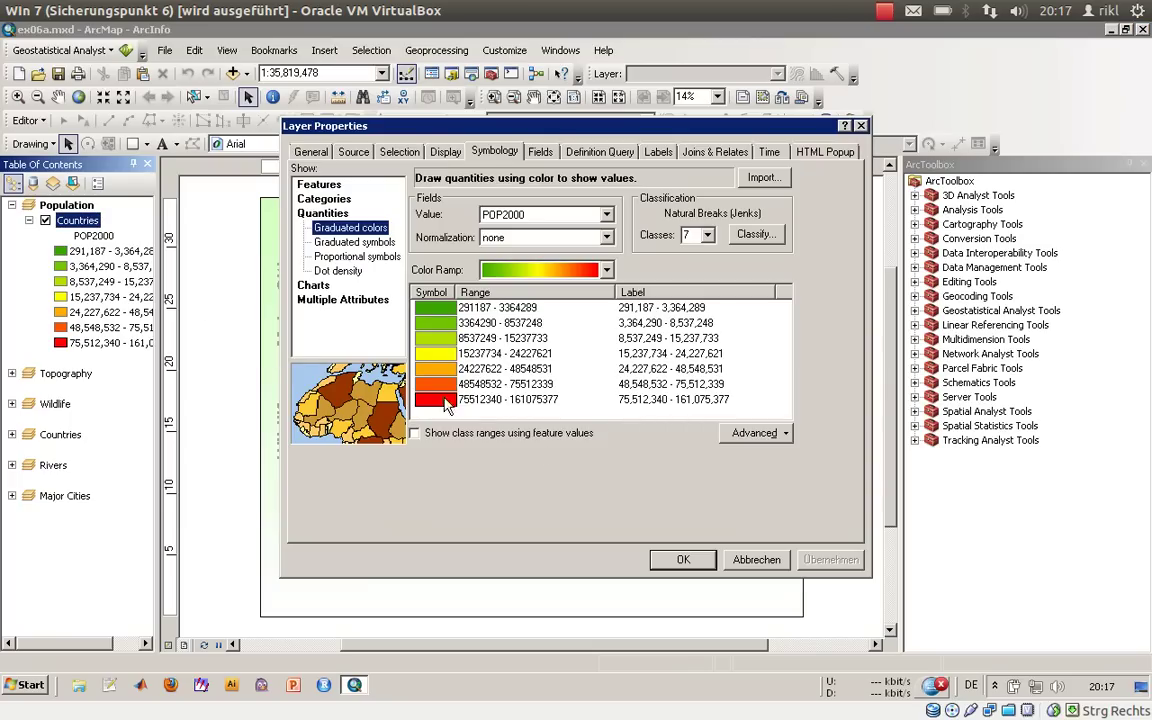
pyautogui.click(740, 558)
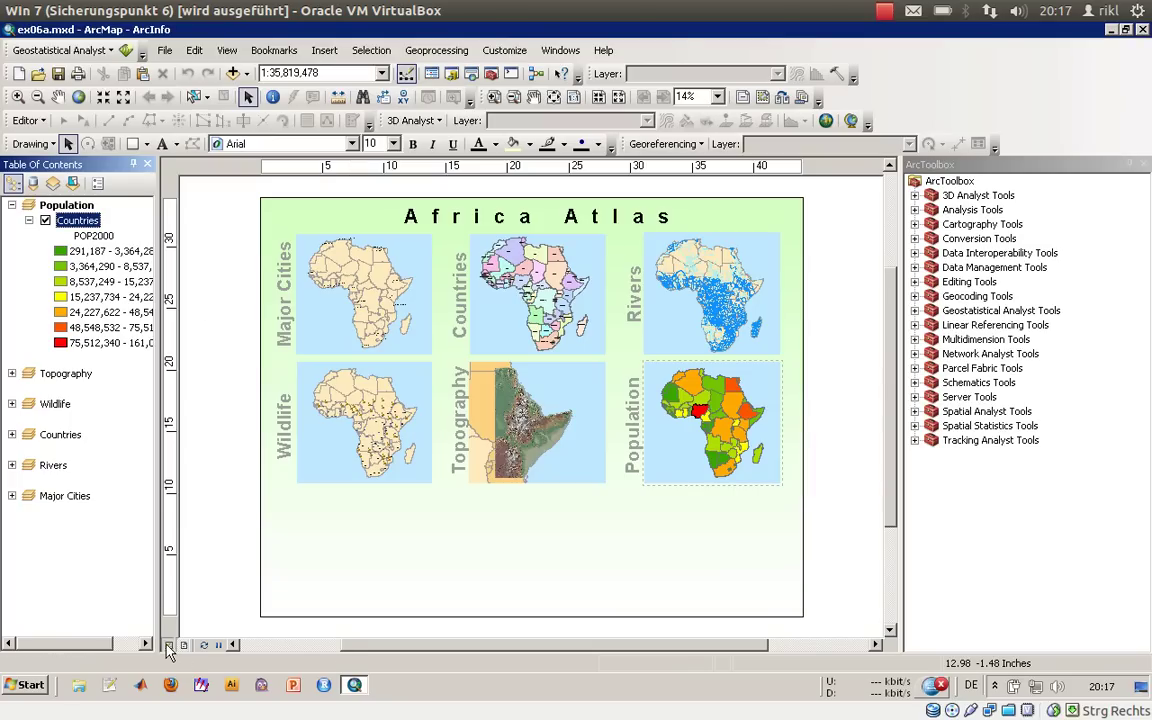
pyautogui.click(169, 645)
pyautogui.doubleClick(80, 221)
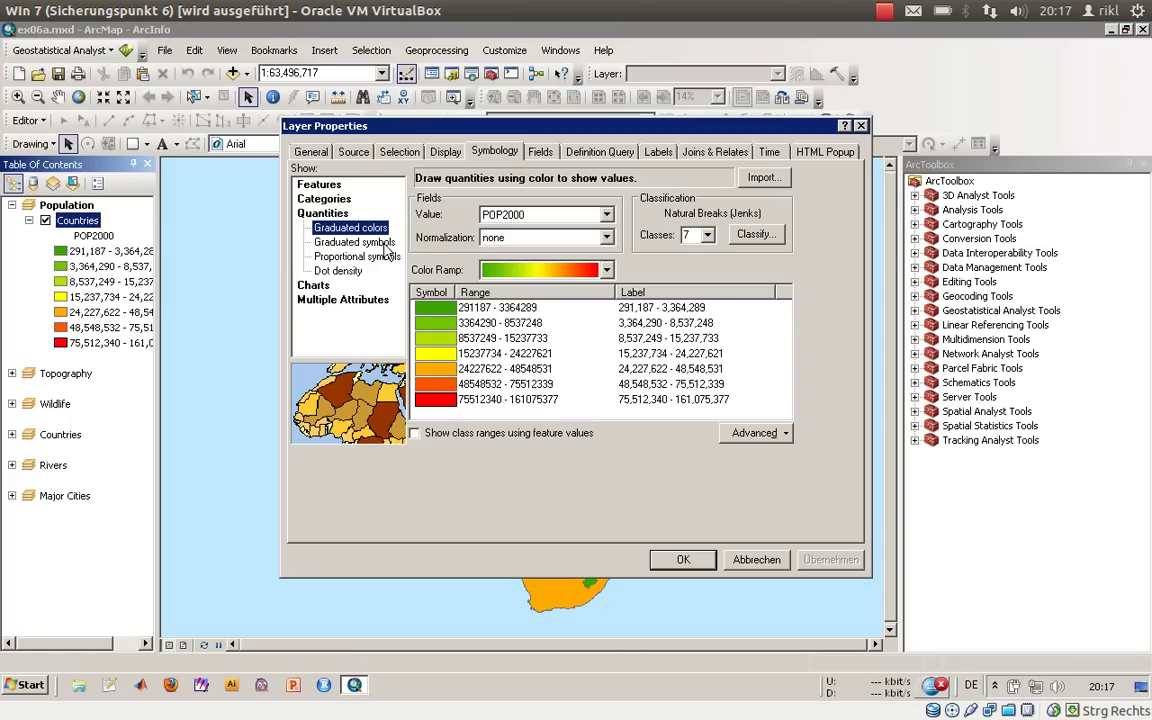
pyautogui.click(338, 272)
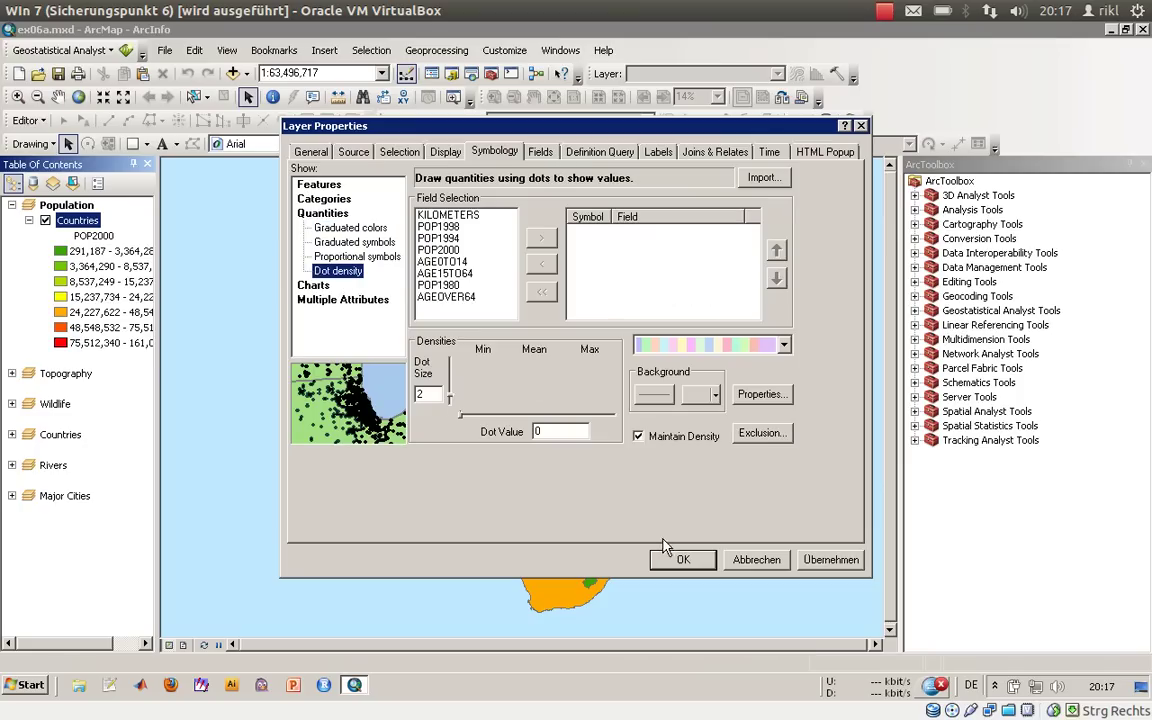
pyautogui.click(440, 250)
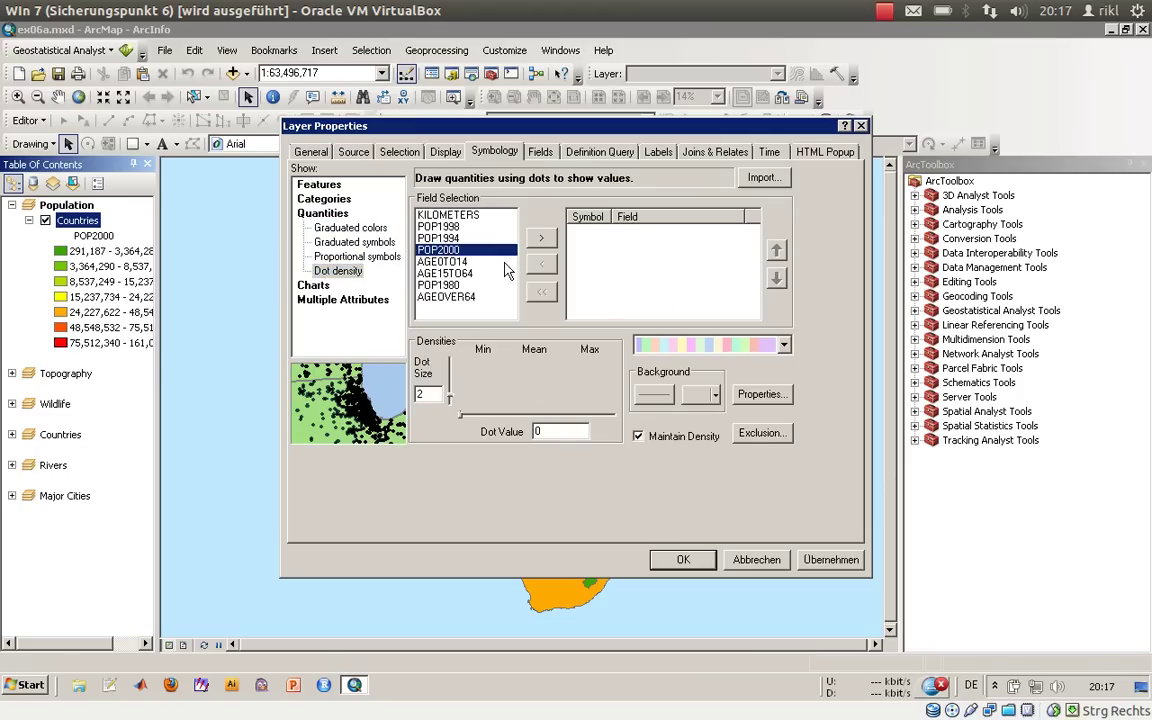
pyautogui.click(541, 239)
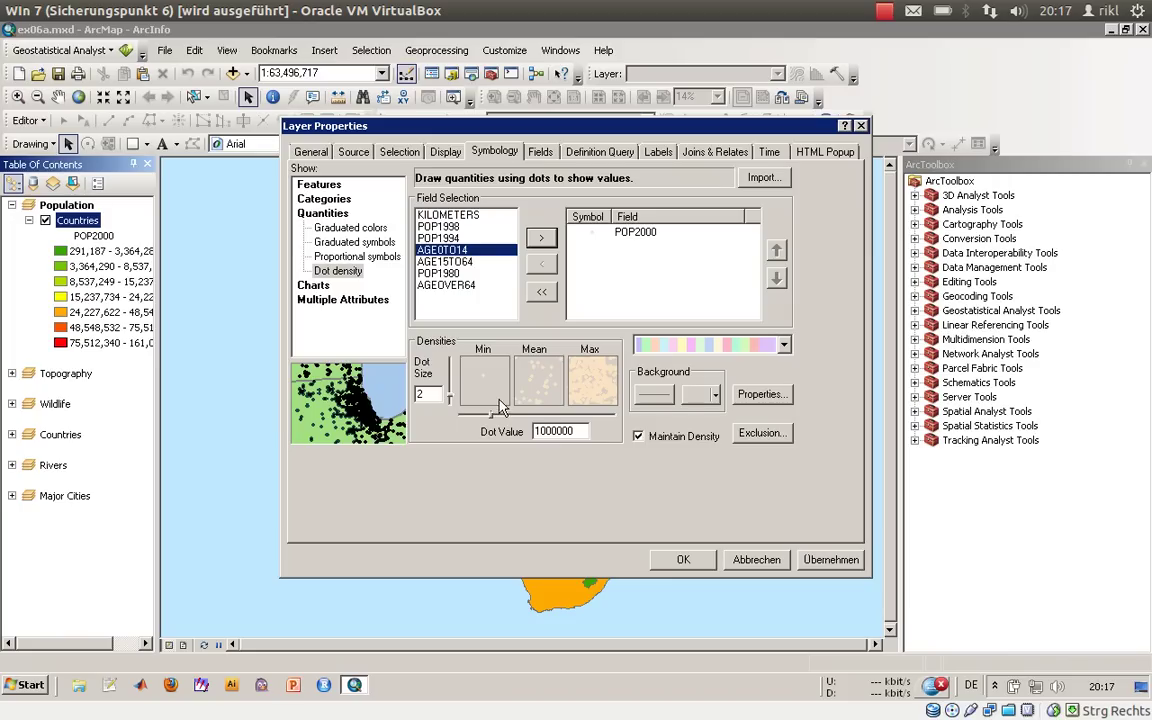
# Set the dot value to 1000000 and pick the green-yellow-red colour ramp.
pyautogui.click(550, 431)
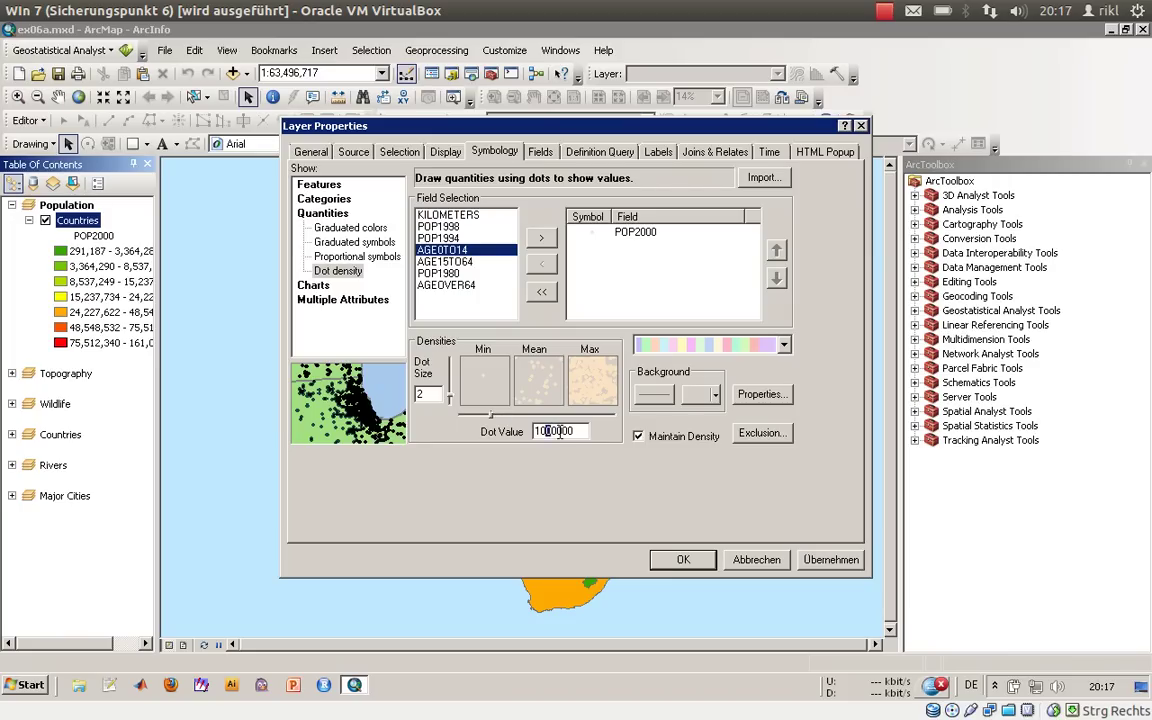
pyautogui.moveTo(558, 431); pyautogui.dragTo(574, 431)
pyautogui.click(505, 415)
pyautogui.moveTo(505, 414); pyautogui.dragTo(530, 418)
pyautogui.doubleClick(537, 432)
pyautogui.write('1')
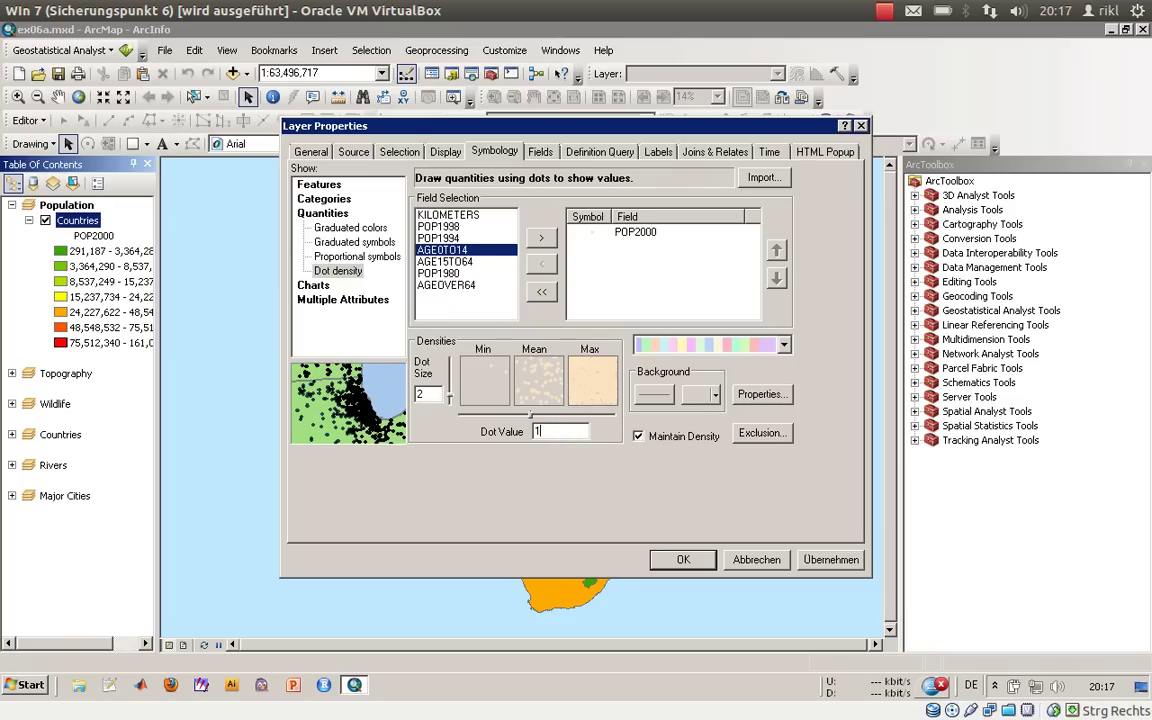
pyautogui.write('000')
pyautogui.click(697, 352)
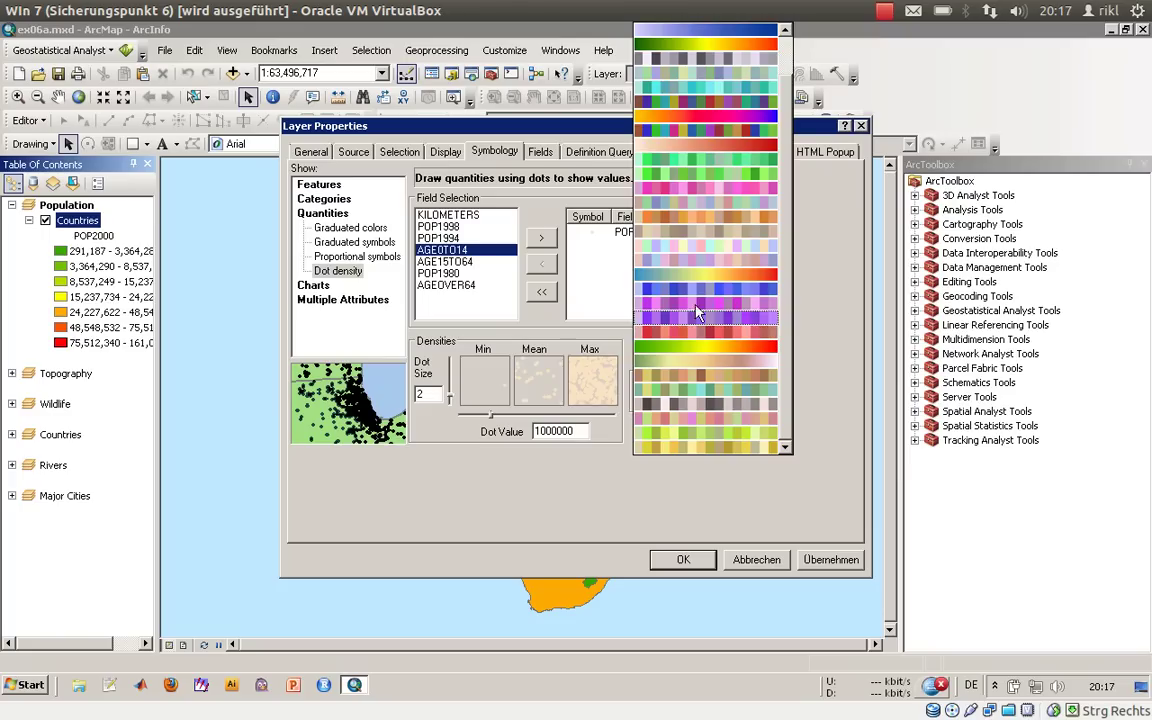
pyautogui.click(769, 48)
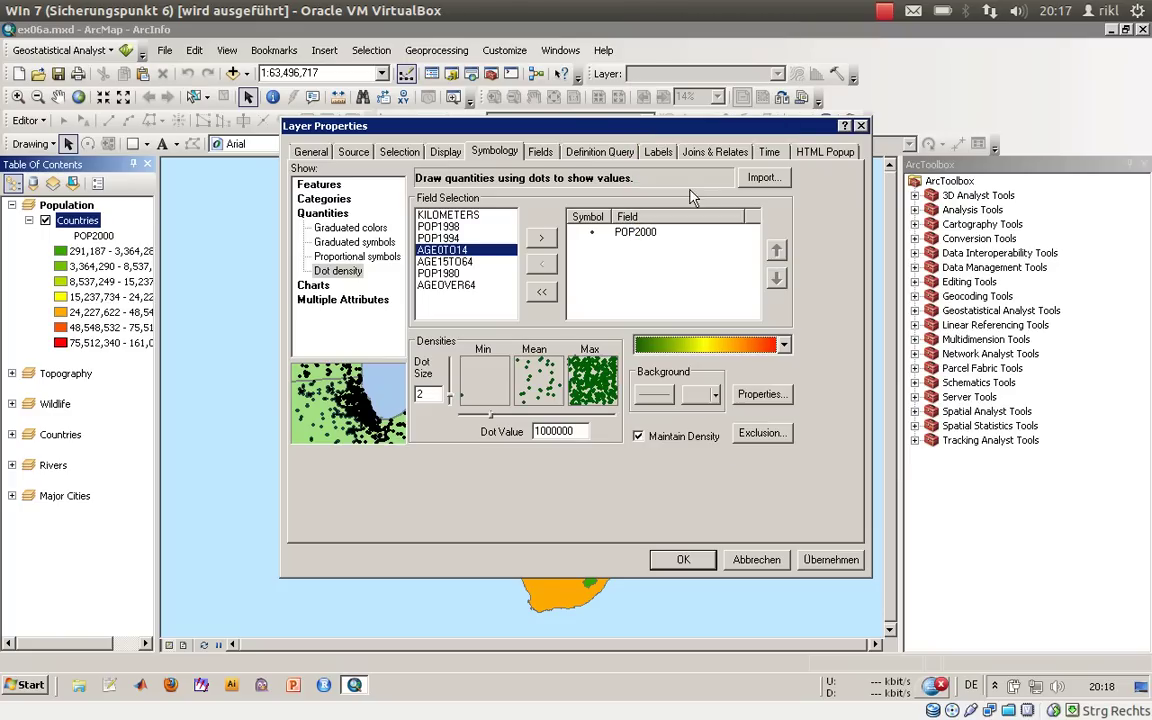
# Apply the POP2000 dot density and check the 1 Dot = 1,000,000 legend label.
pyautogui.click(683, 559)
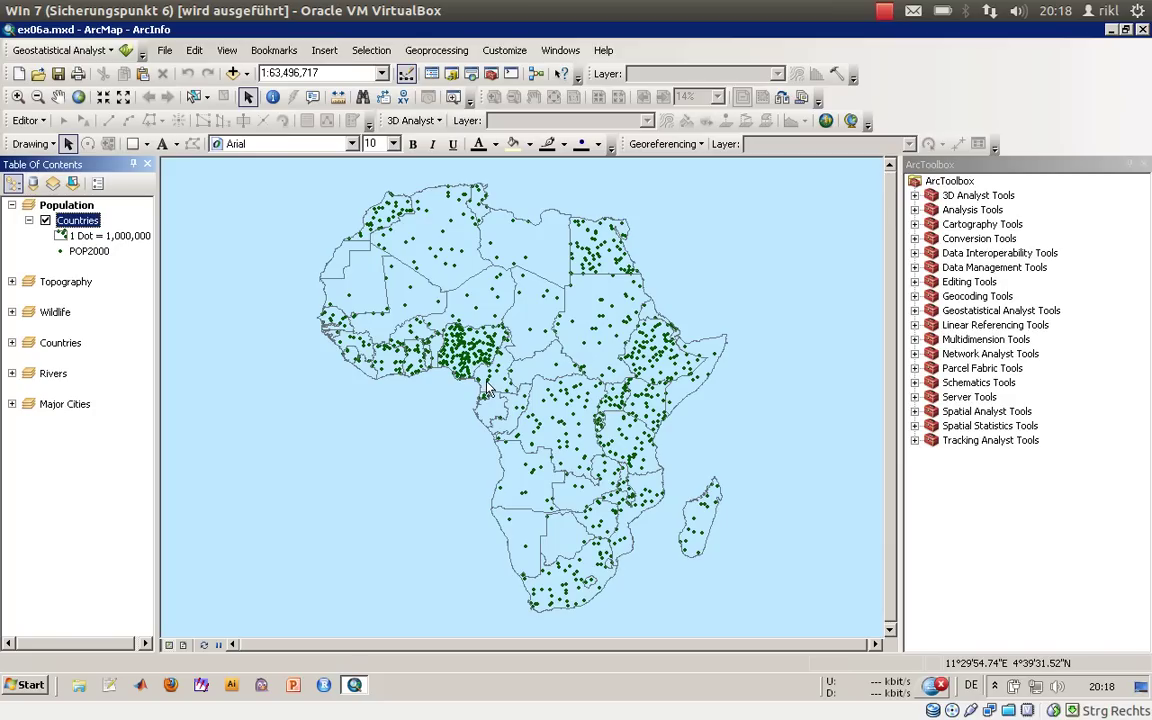
pyautogui.click(103, 236)
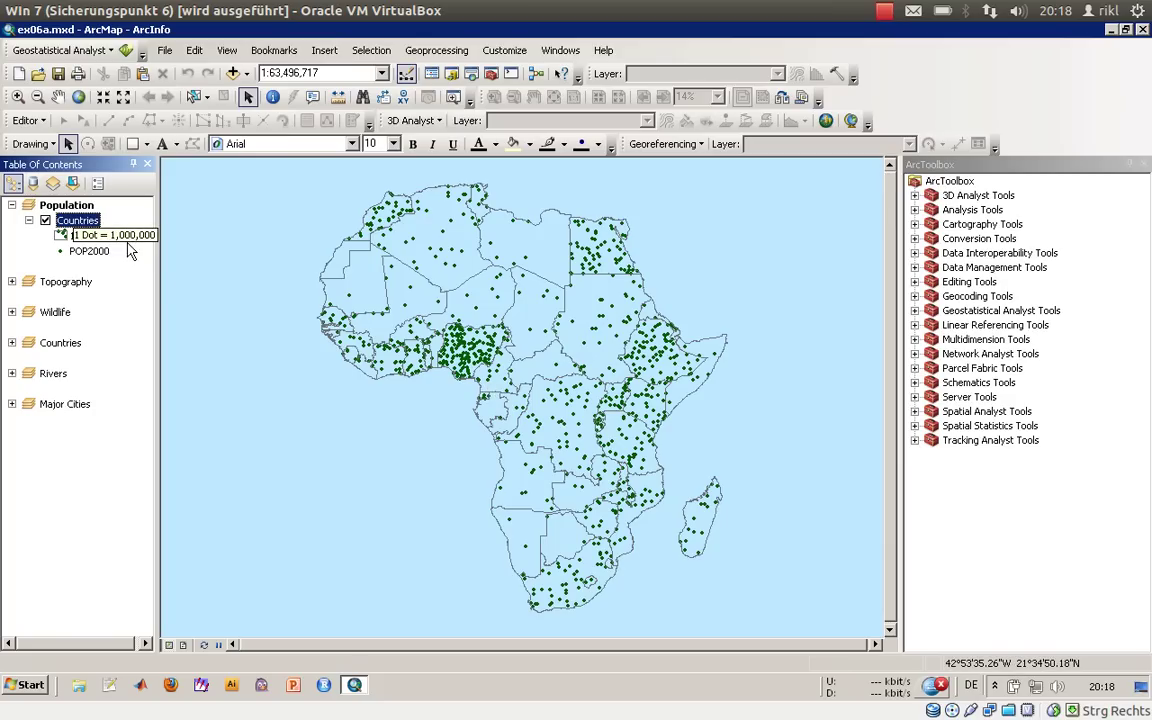
pyautogui.press('Return')
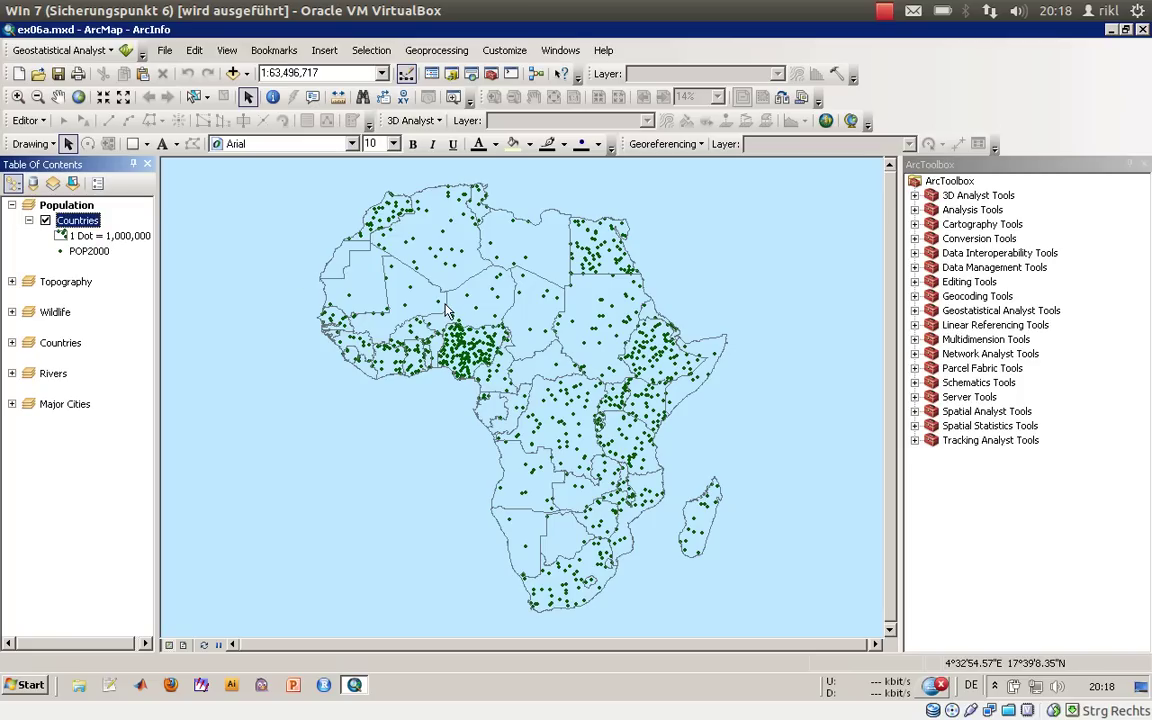
# Try smaller Countries dot values by replacing the leading digits of the Dot Value with 5.
pyautogui.doubleClick(80, 219)
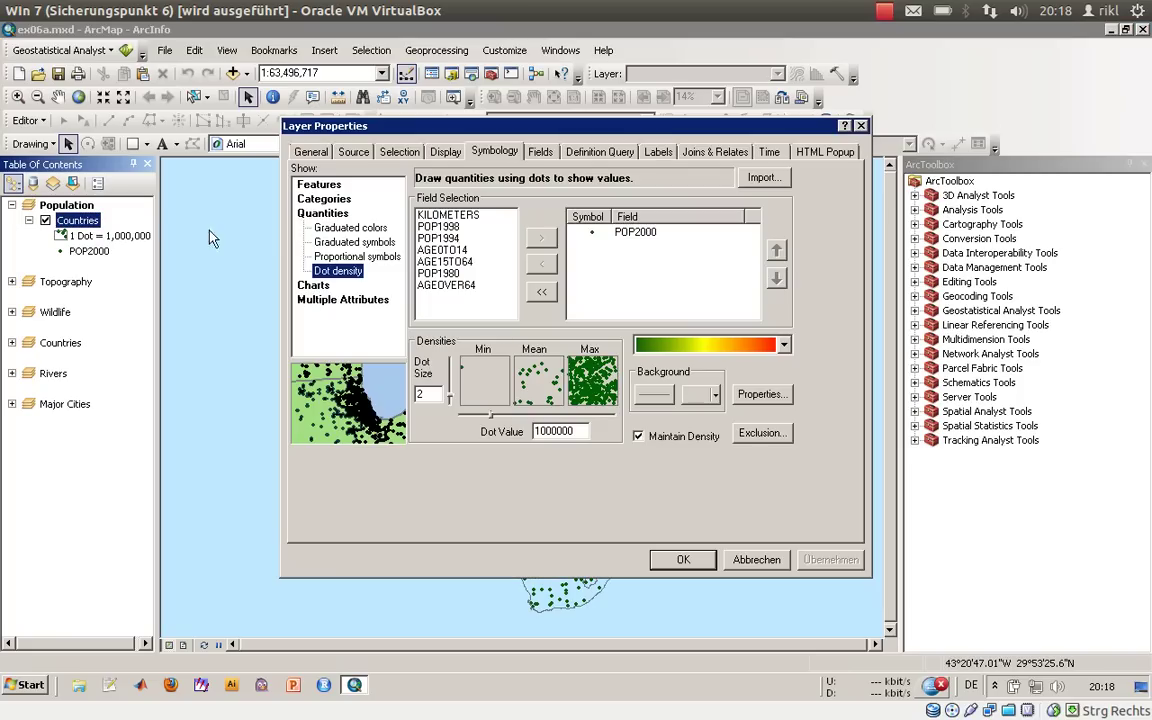
pyautogui.click(547, 433)
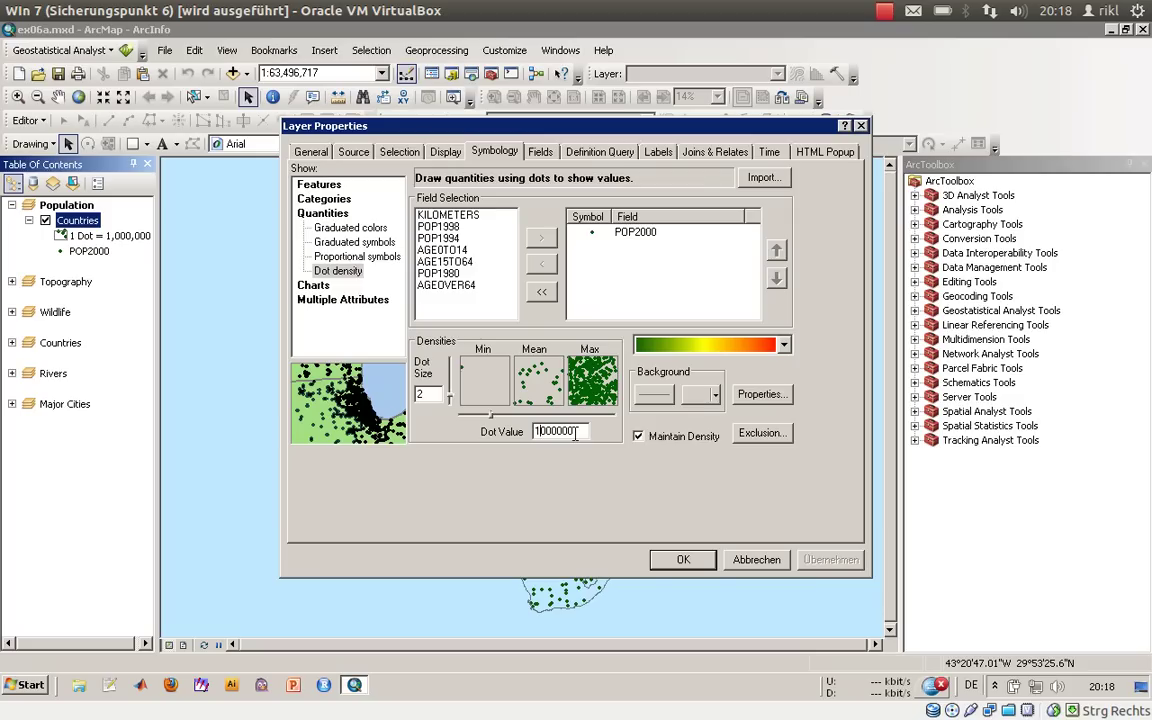
pyautogui.press('BackSpace')
pyautogui.write('5')
pyautogui.press('Return')
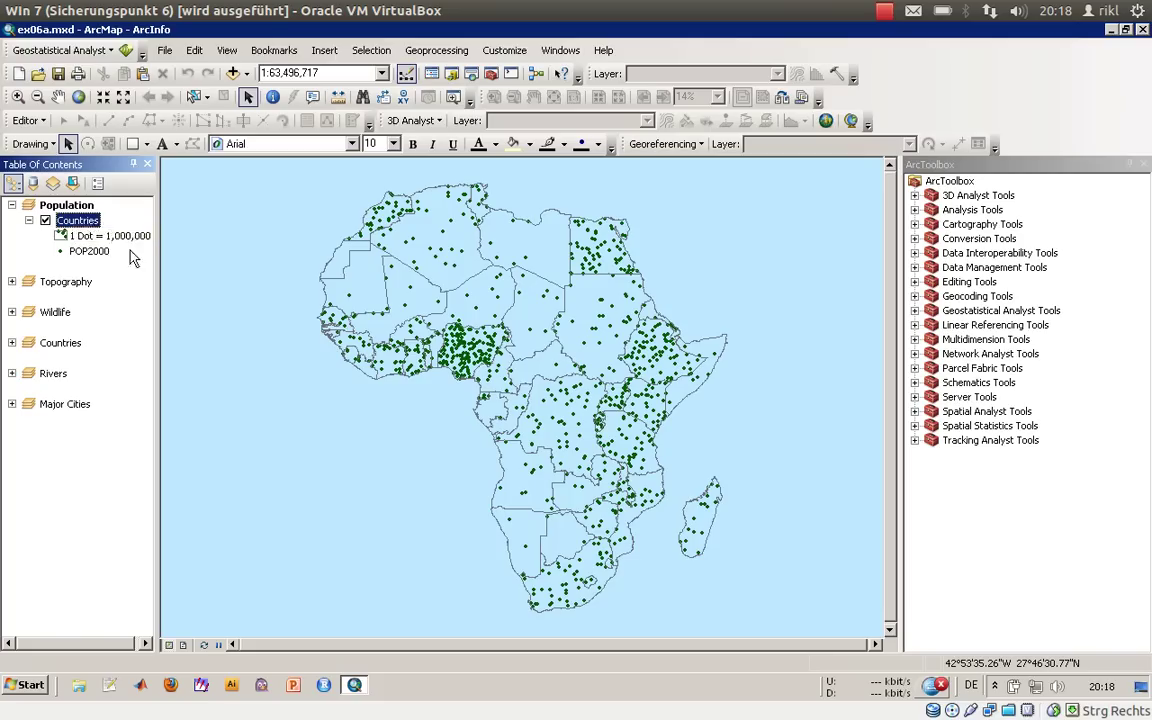
pyautogui.doubleClick(80, 219)
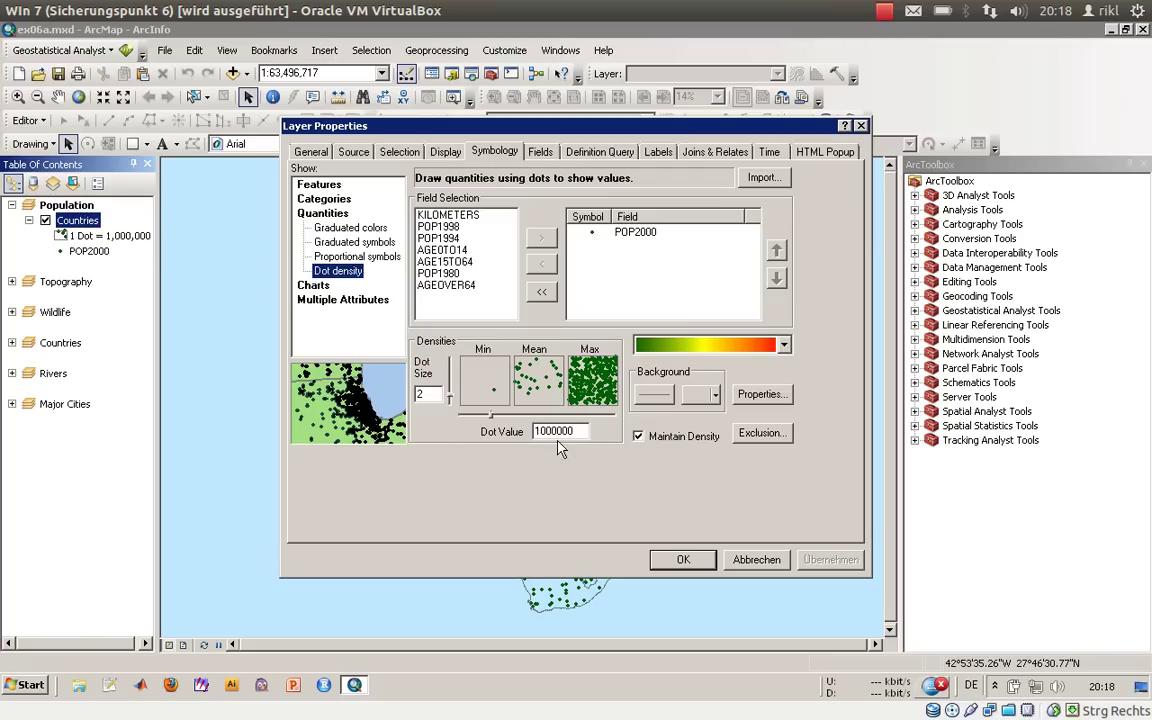
pyautogui.moveTo(548, 431); pyautogui.dragTo(522, 440)
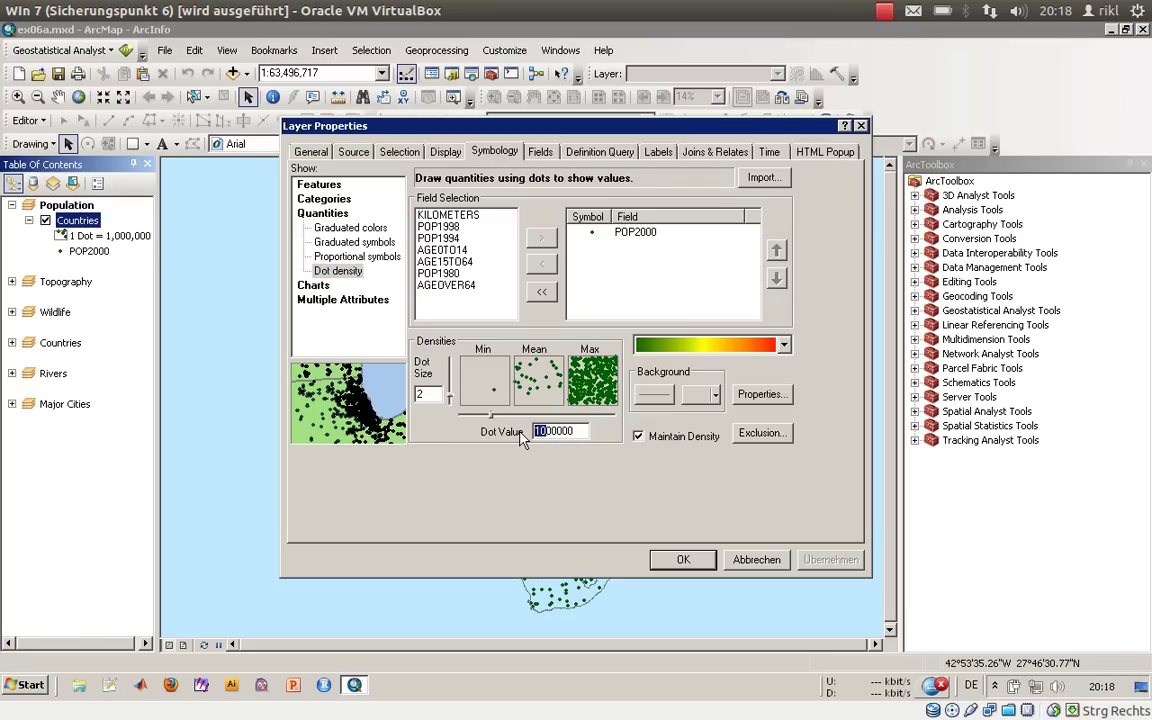
pyautogui.write('5')
pyautogui.click(683, 560)
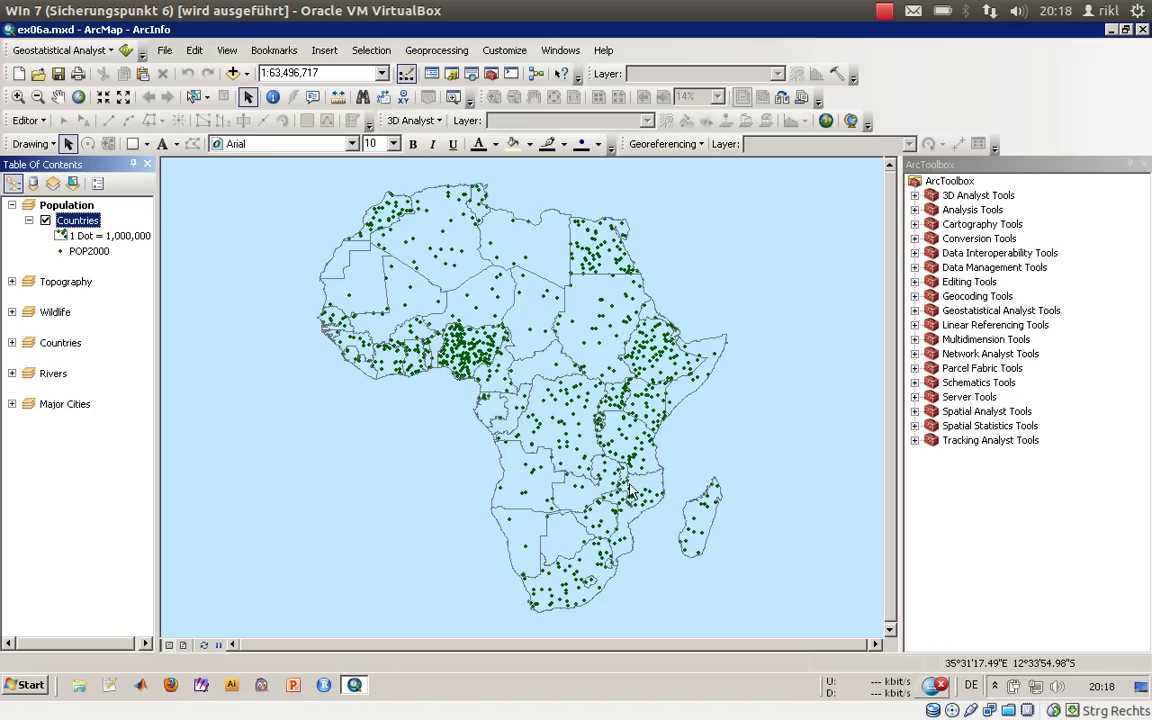
# Use the slider to set the dot value to 510,000 and apply it to the map.
pyautogui.doubleClick(80, 218)
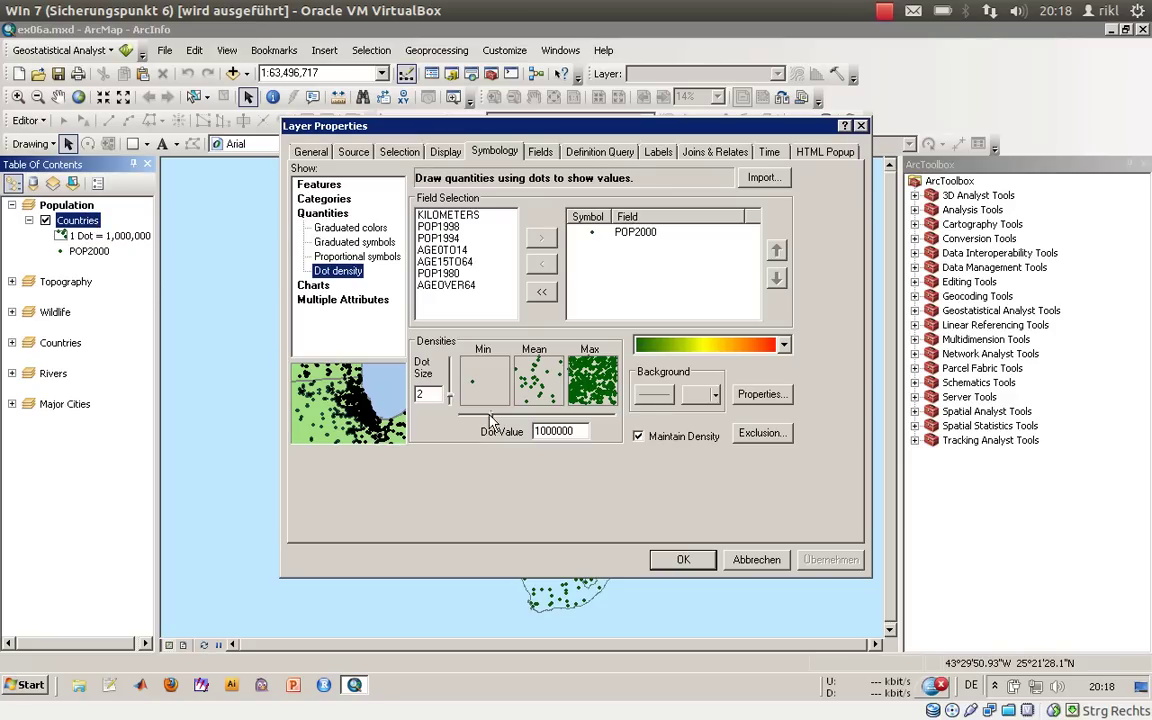
pyautogui.moveTo(490, 414); pyautogui.dragTo(520, 414)
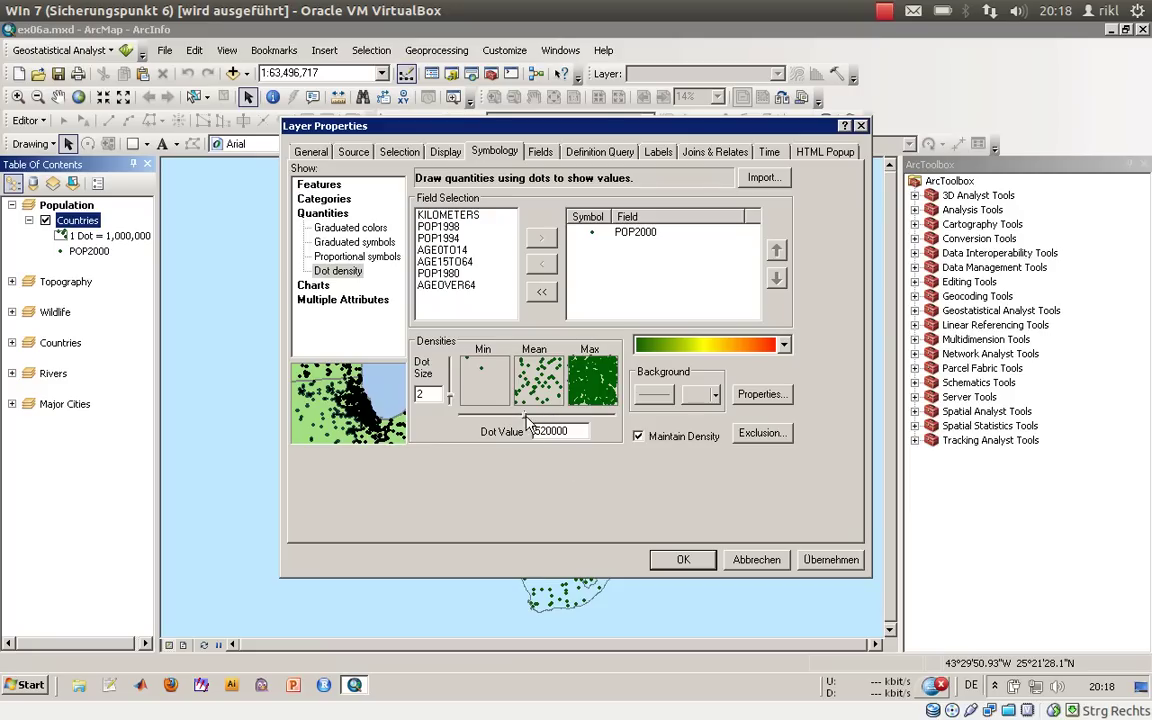
pyautogui.moveTo(527, 421); pyautogui.dragTo(522, 416)
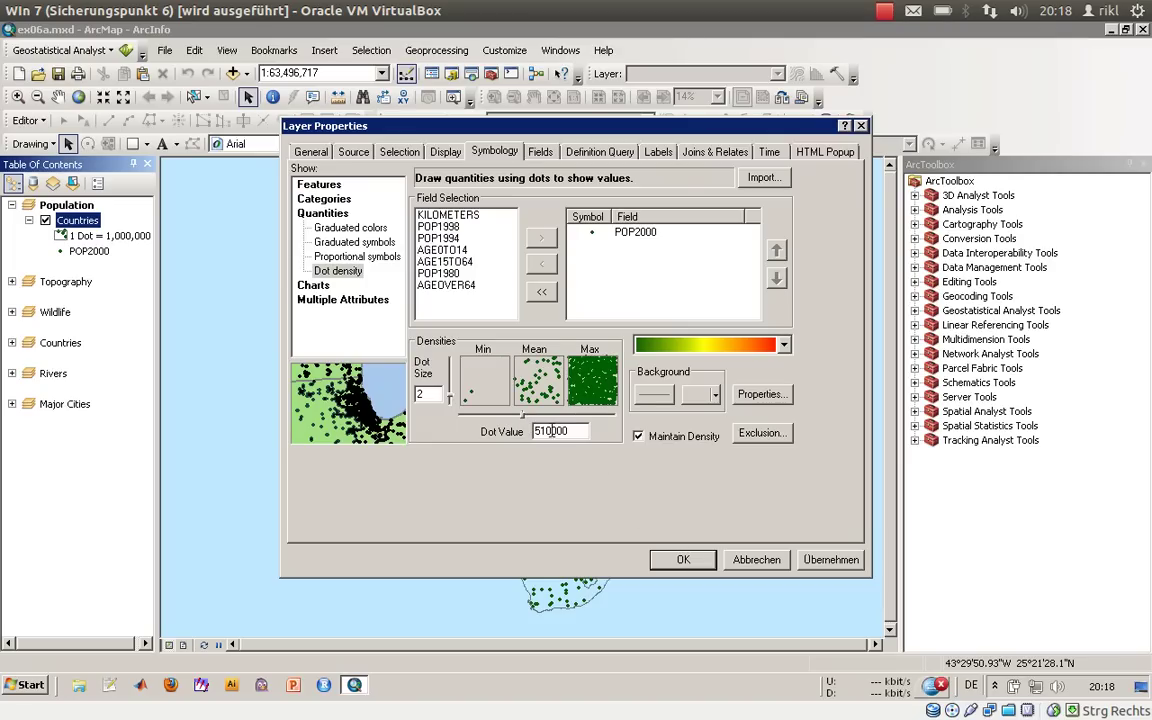
pyautogui.press('Return')
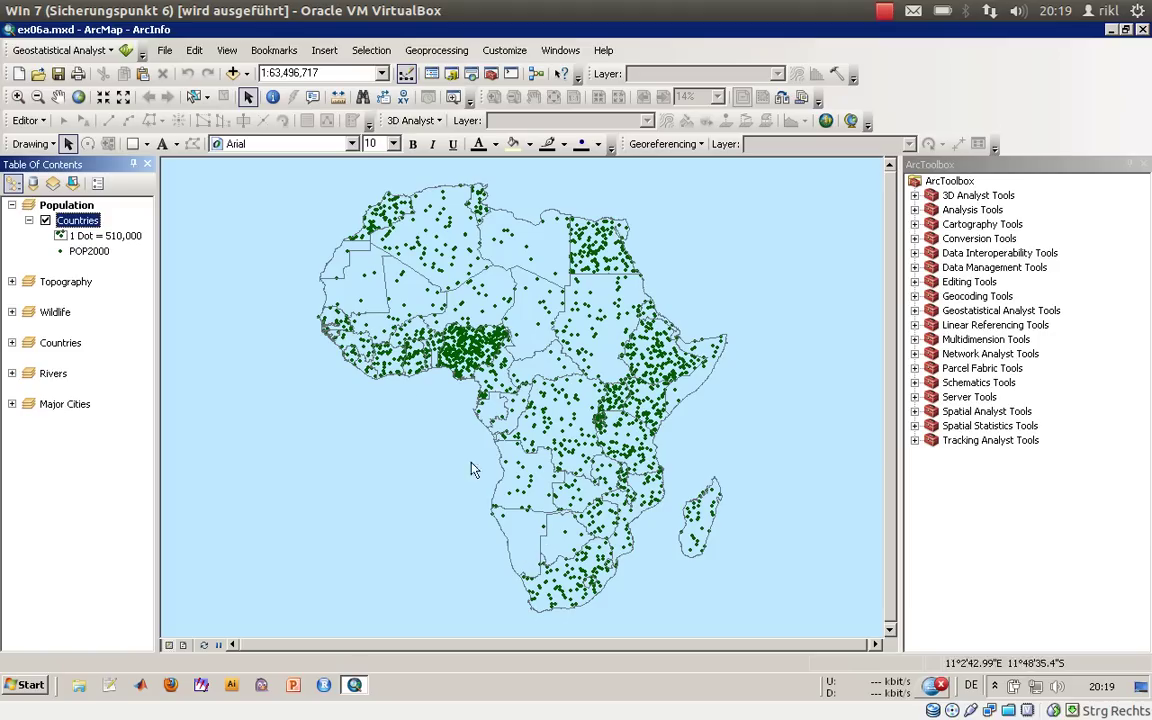
# Symbolize Countries with graduated colours on POP2000 in 8 classes.
pyautogui.rightClick(75, 220)
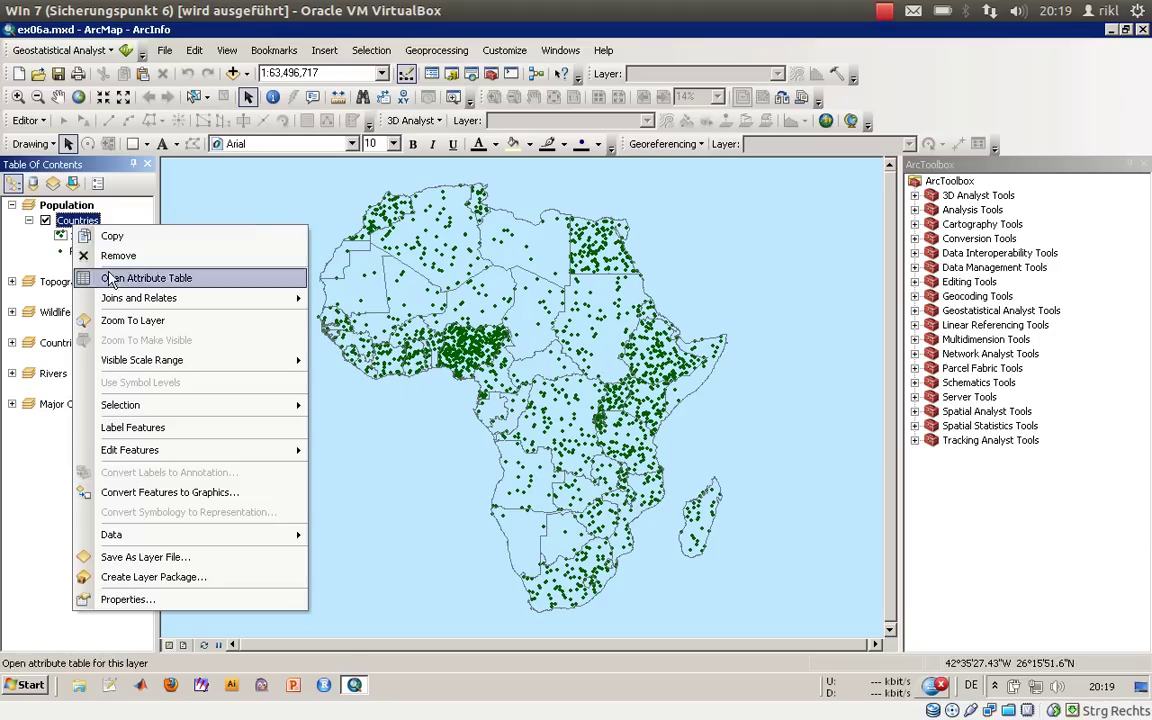
pyautogui.click(128, 599)
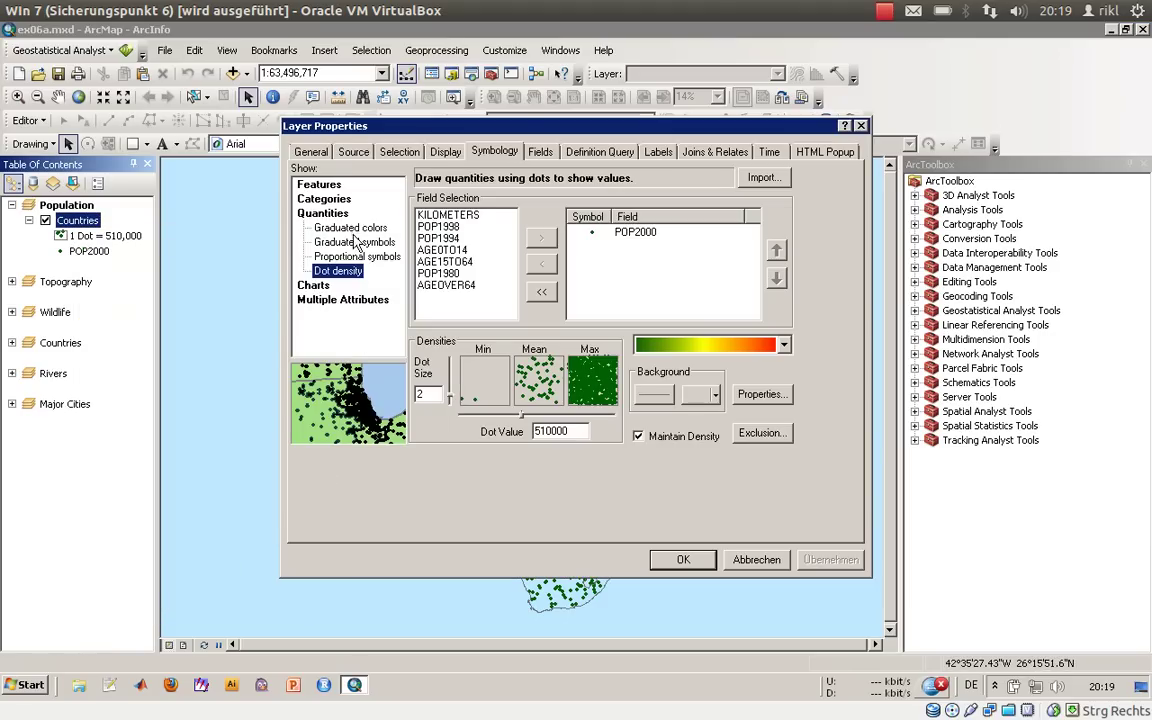
pyautogui.click(350, 228)
pyautogui.click(500, 215)
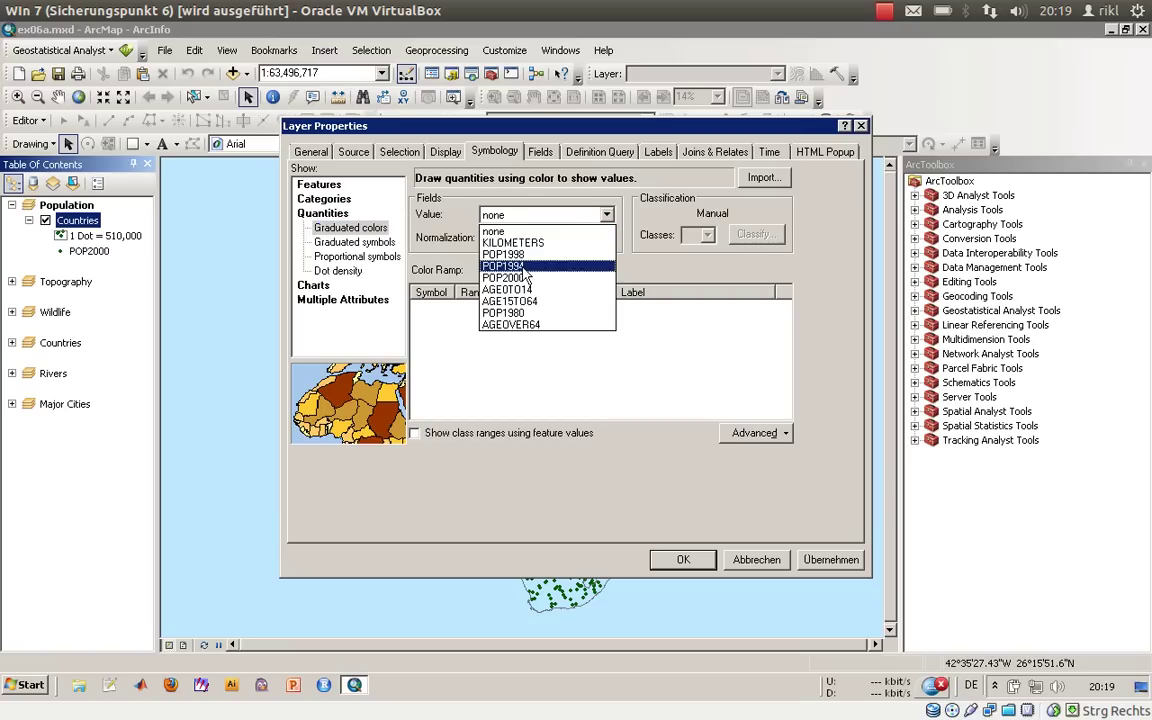
pyautogui.click(524, 278)
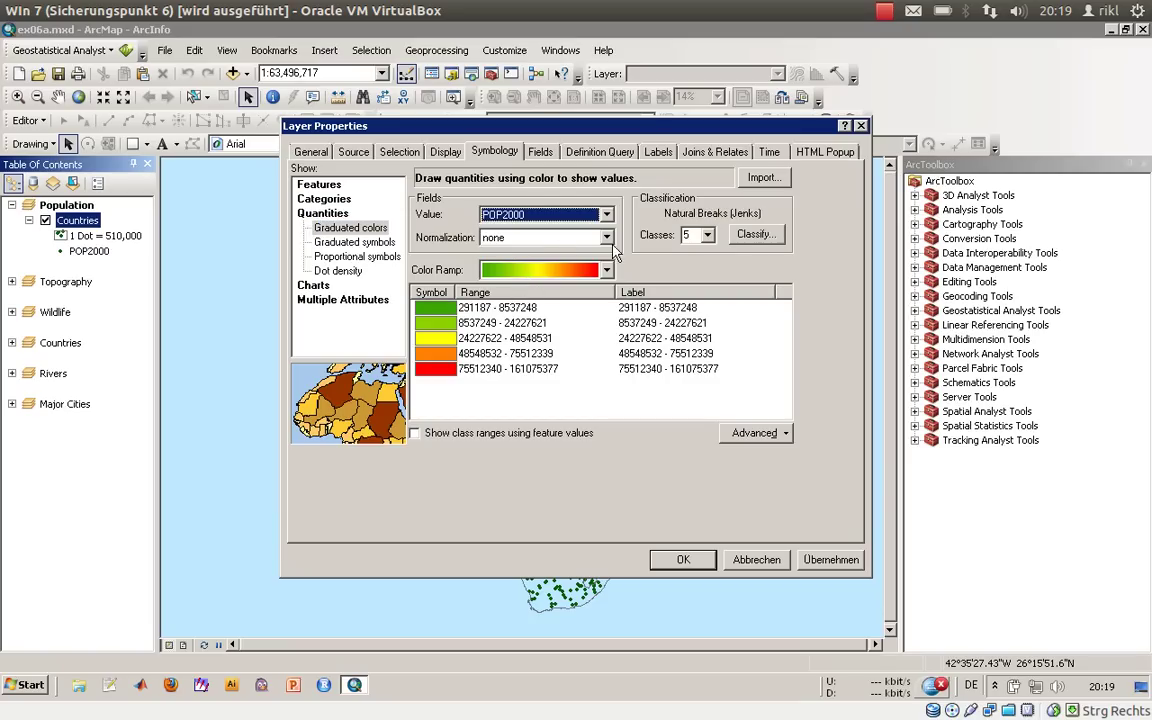
pyautogui.click(697, 234)
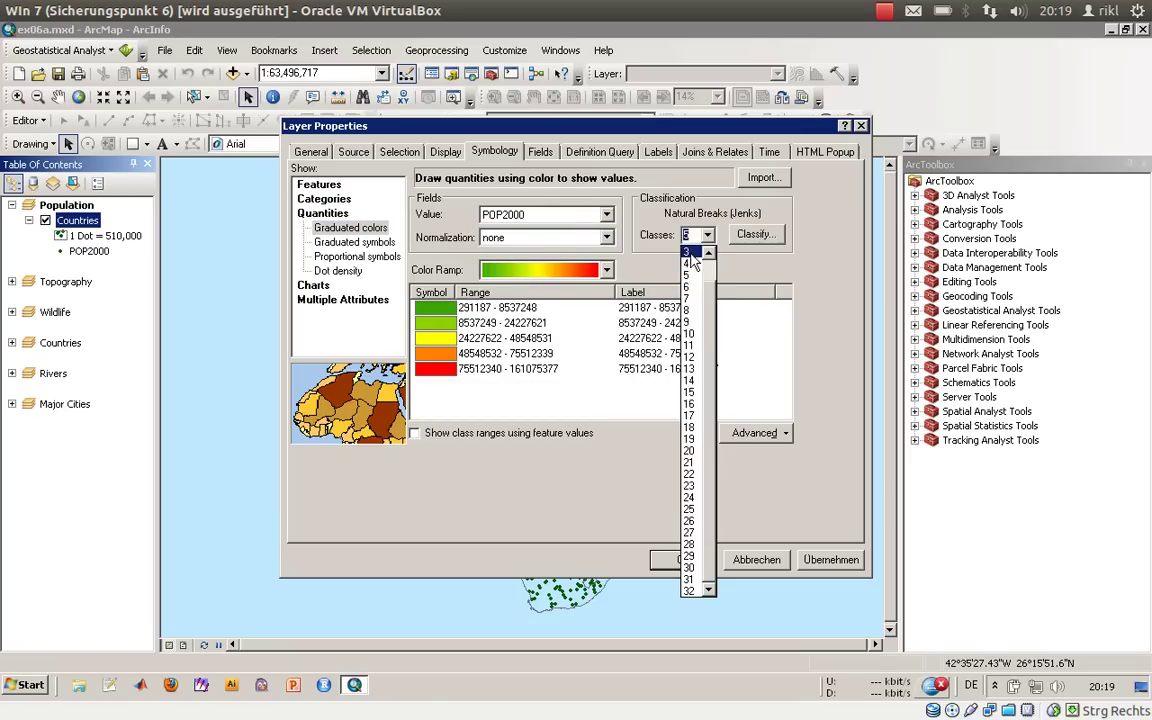
pyautogui.click(690, 310)
pyautogui.click(684, 560)
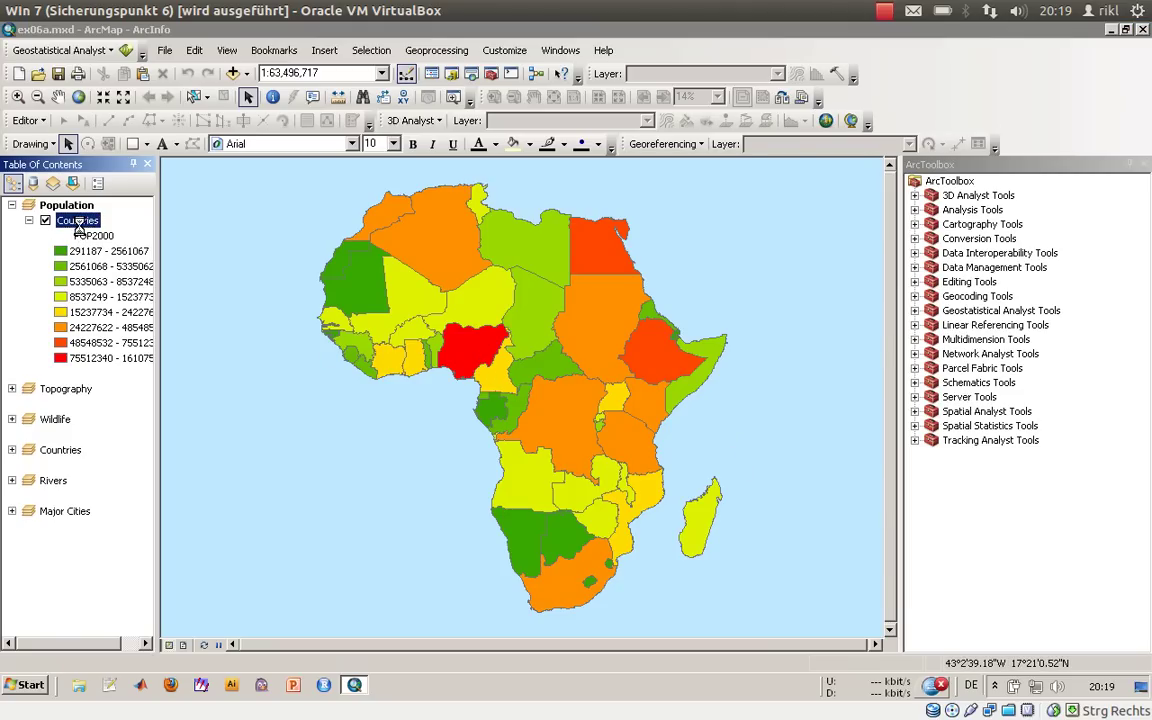
# Format the class labels to show thousands separators and apply them.
pyautogui.doubleClick(78, 217)
pyautogui.rightClick(663, 330)
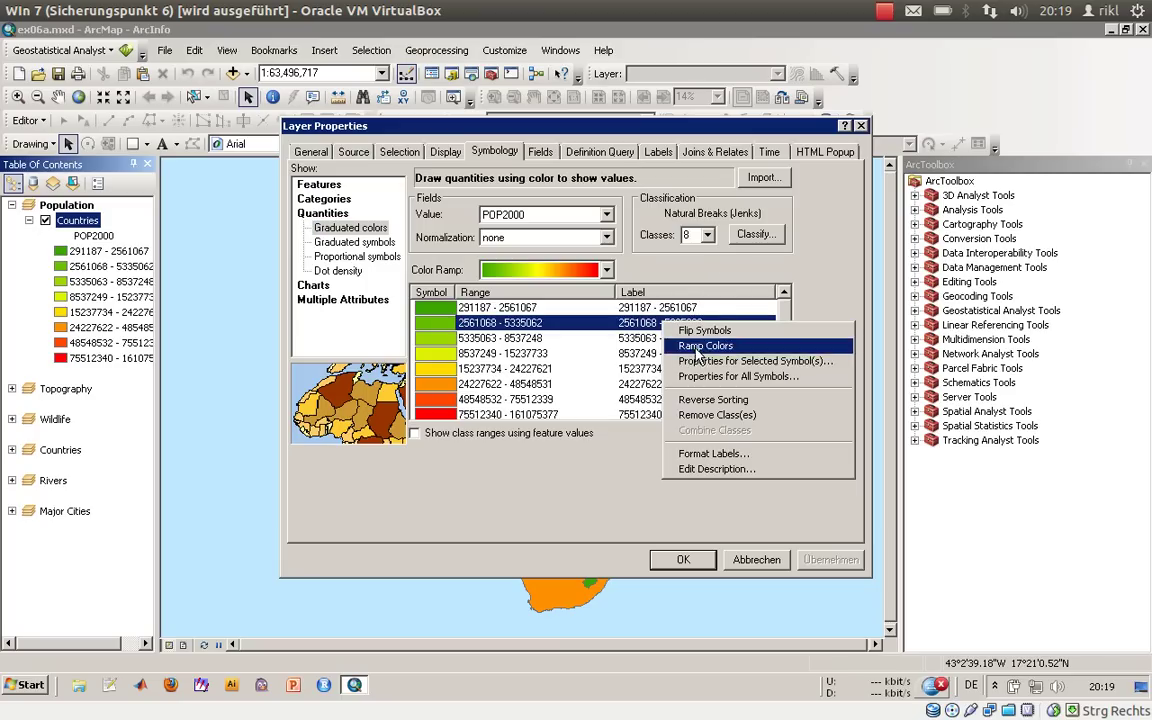
pyautogui.click(716, 432)
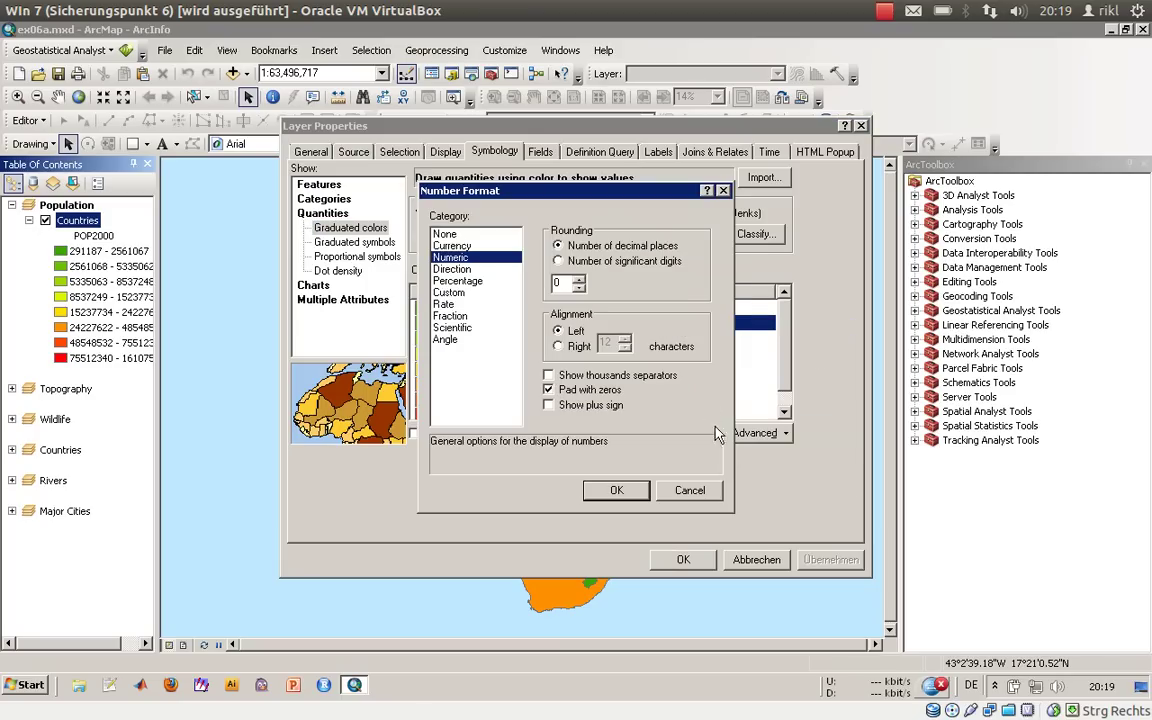
pyautogui.click(548, 375)
pyautogui.click(616, 490)
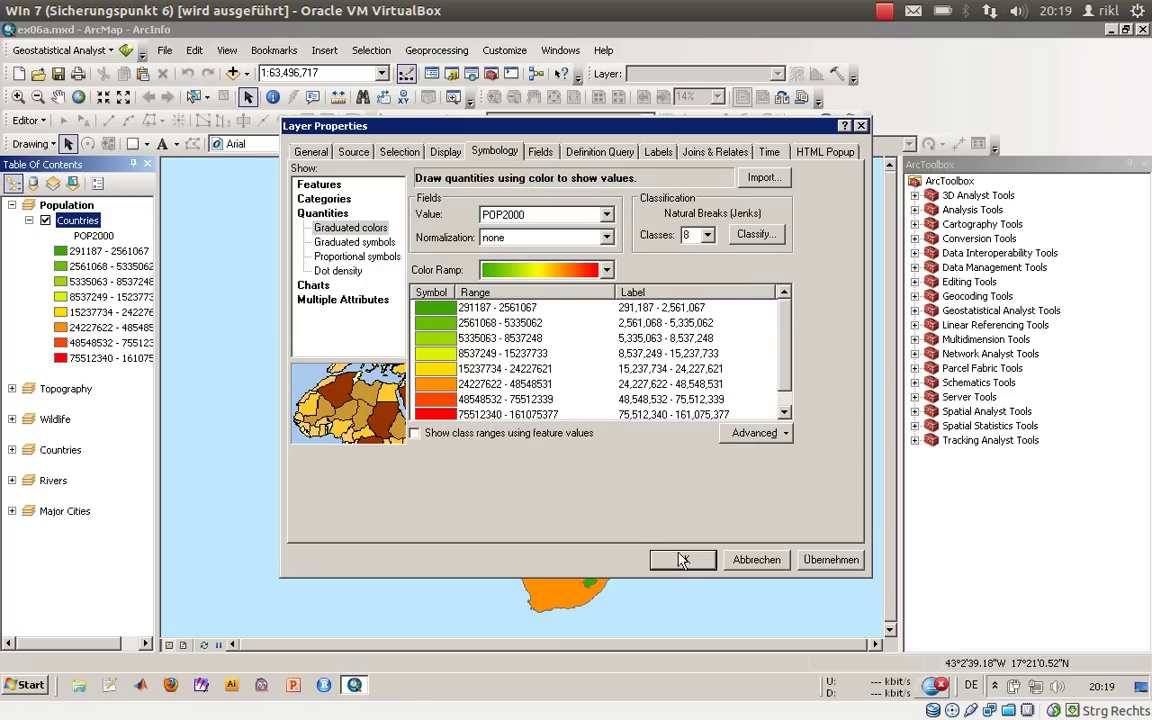
pyautogui.click(682, 560)
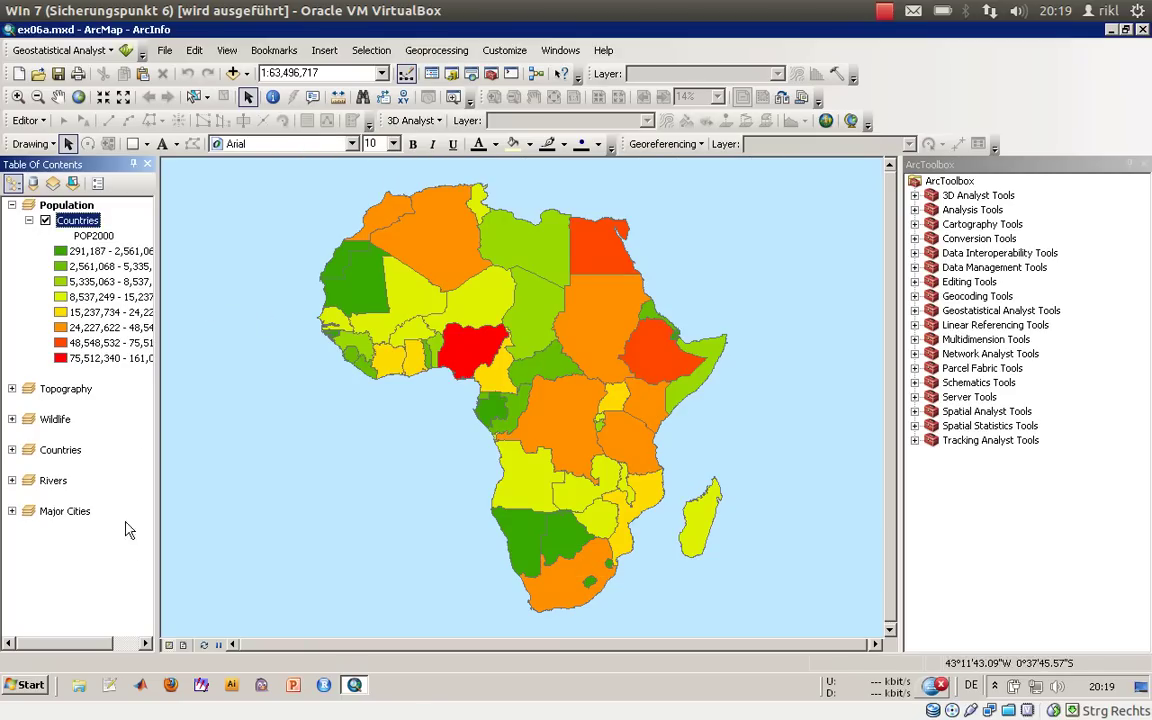
# Switch to Layout View to show the Africa Atlas page with its eight-class Population frame.
pyautogui.click(183, 644)
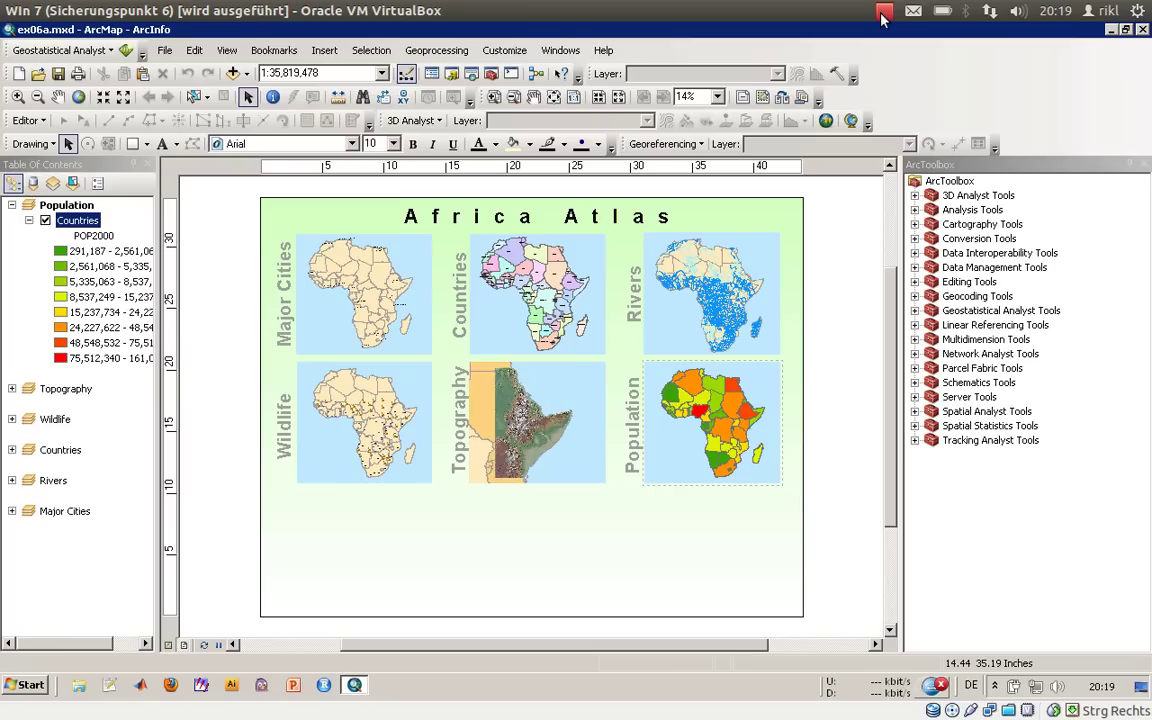
pyautogui.click(884, 12)
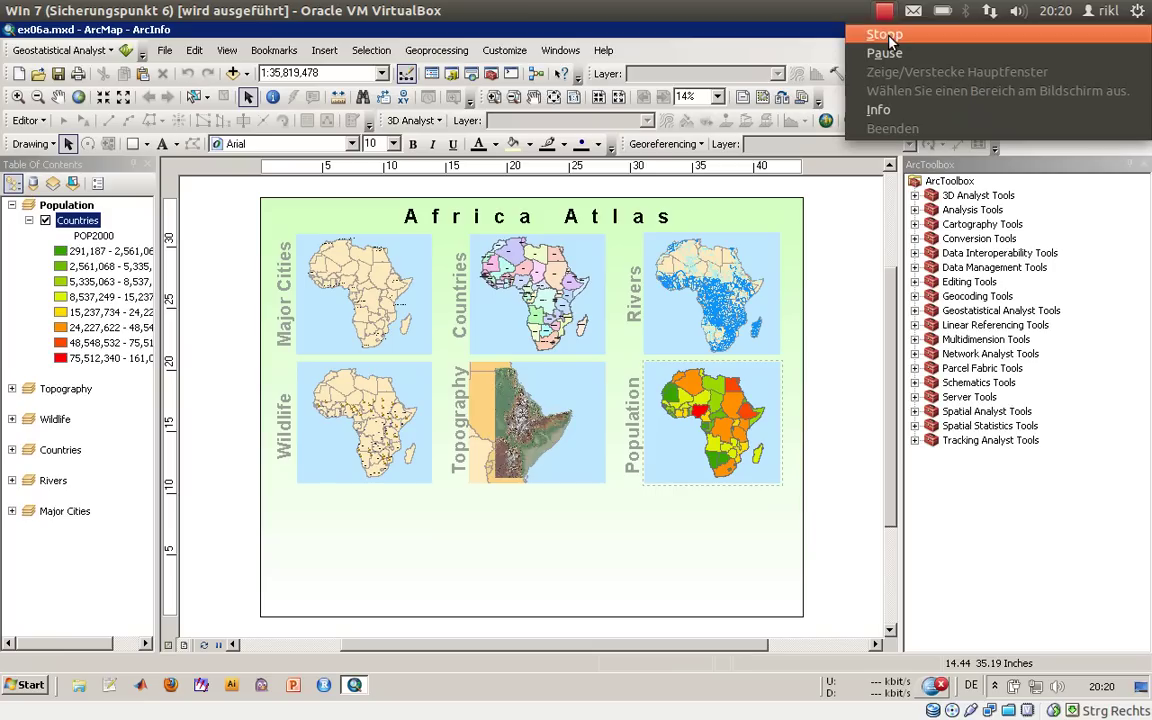